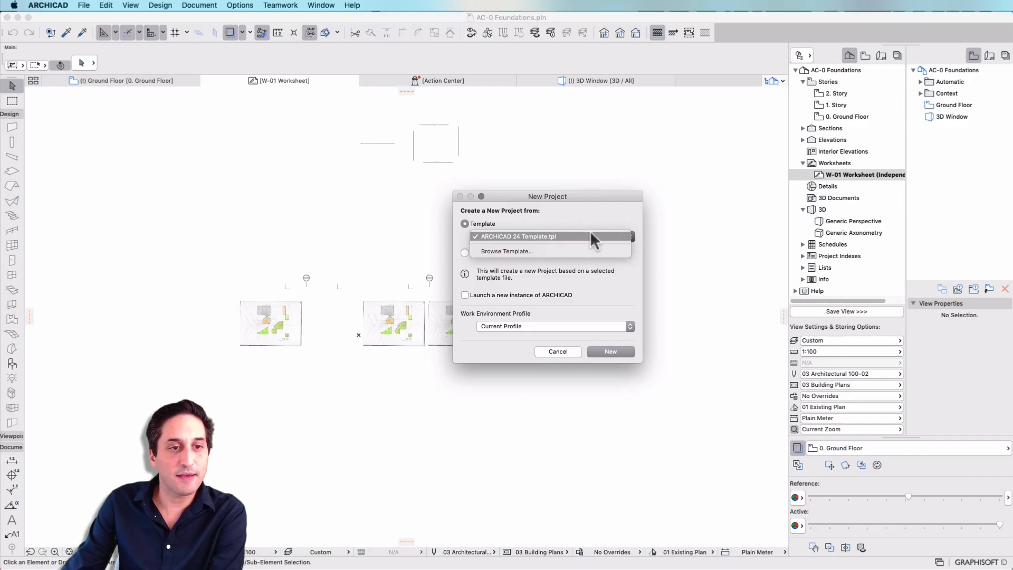
- Create a new project from ARCHICAD 24 Template.tpl in a new ARCHICAD instance, using the Current Profile work environment
{"action": "left_click", "coordinate": [595, 233]}
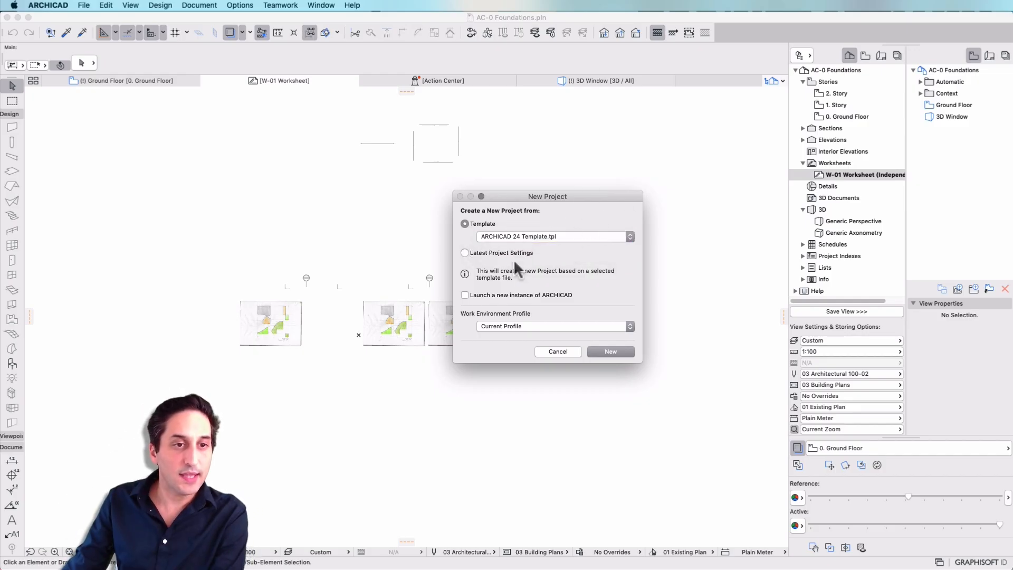
{"action": "left_click", "coordinate": [465, 295]}
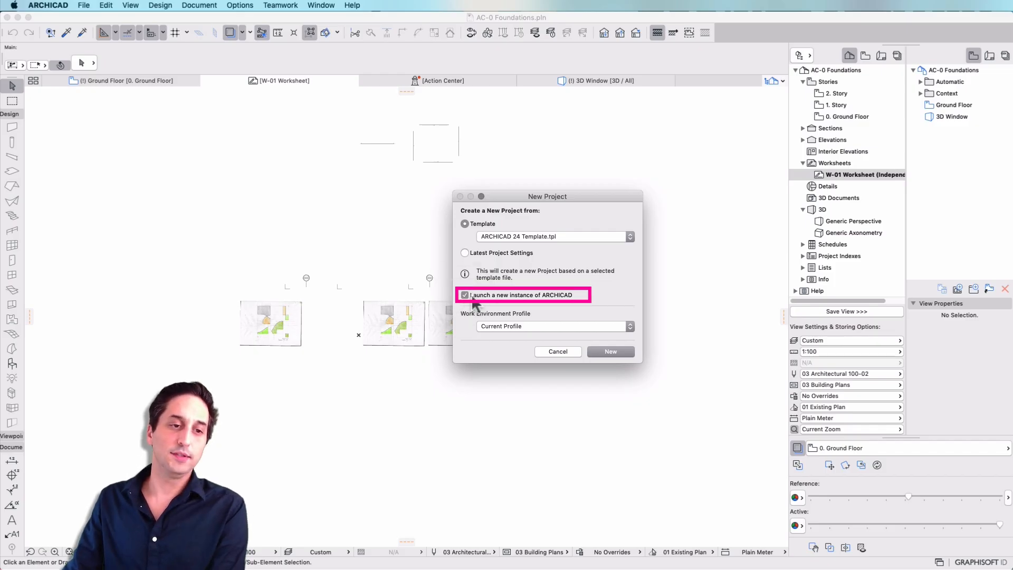
{"action": "left_click", "coordinate": [551, 326]}
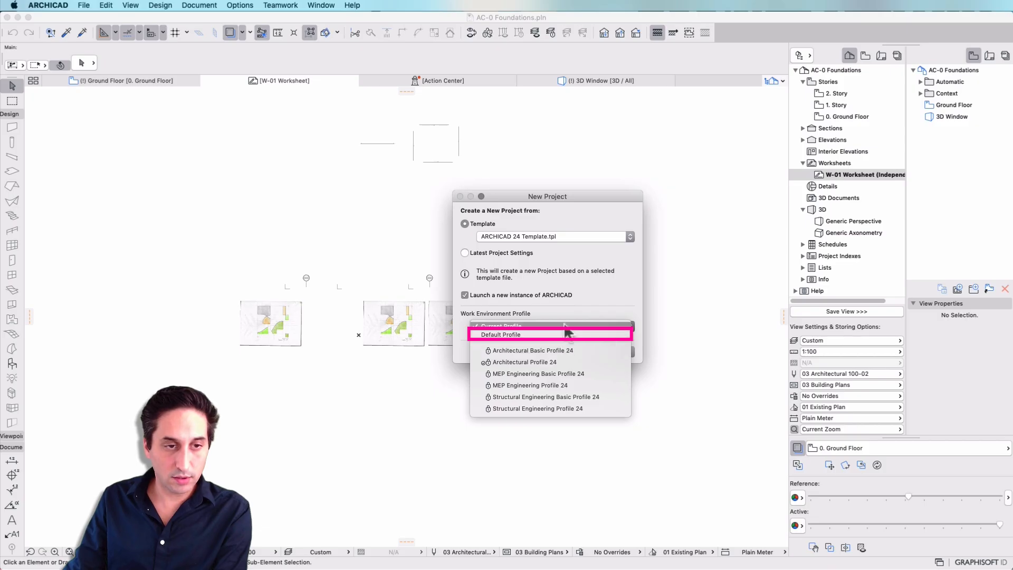
{"action": "left_click", "coordinate": [566, 334]}
{"action": "left_click", "coordinate": [568, 324]}
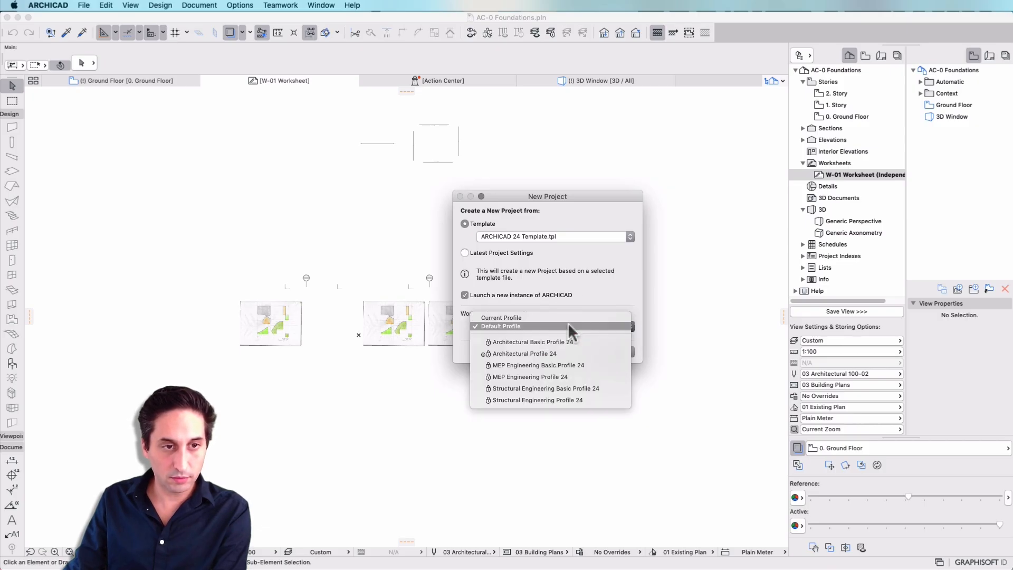
{"action": "left_click", "coordinate": [560, 317]}
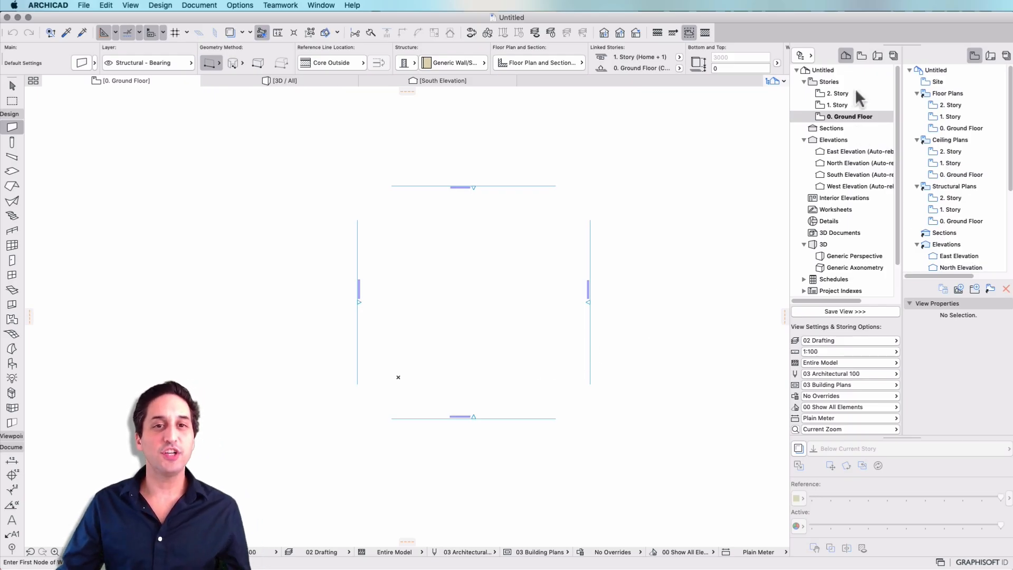
- Collapse the Elevations, Stories and 3D groups in the project tree
{"action": "left_click", "coordinate": [804, 139]}
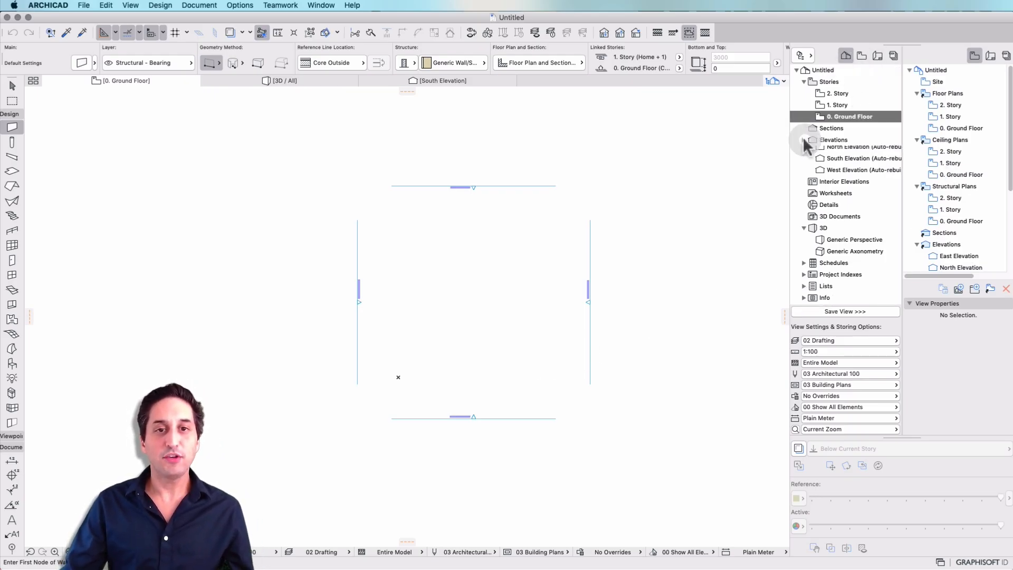
{"action": "left_click", "coordinate": [804, 82]}
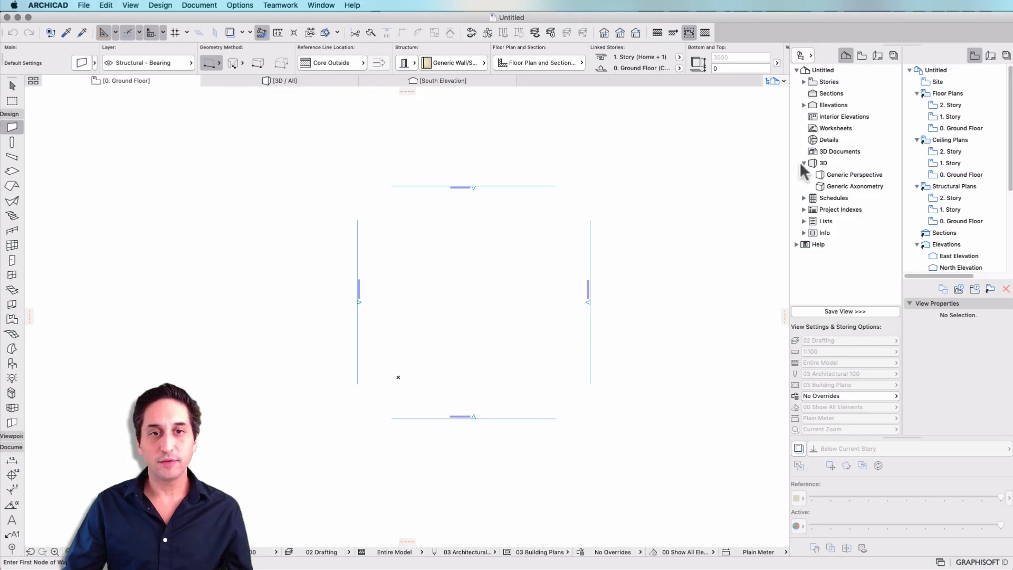
{"action": "left_click", "coordinate": [804, 163]}
- Create a new independent worksheet with reference ID W-01 and the name Worksheet
{"action": "left_click", "coordinate": [832, 128]}
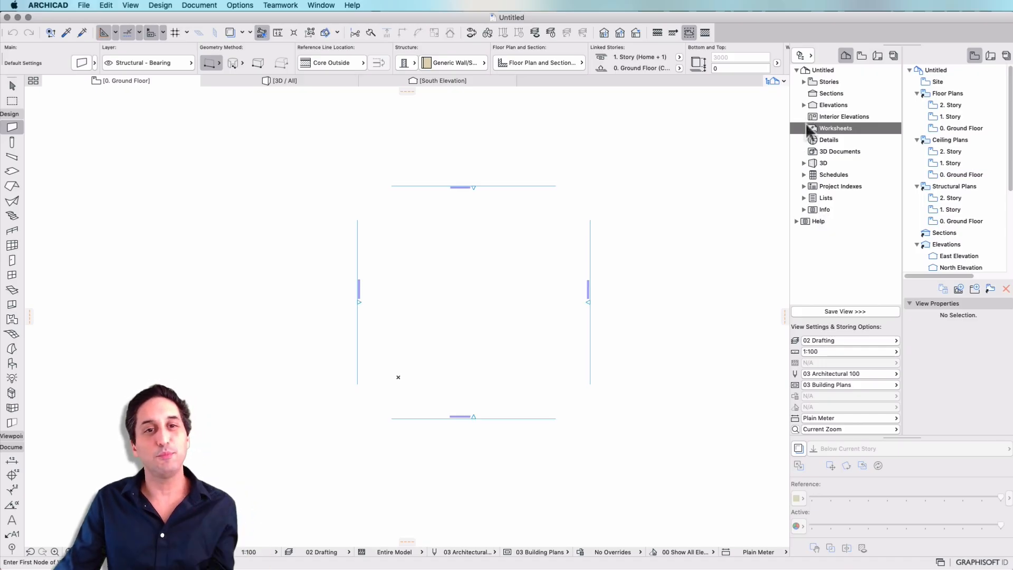
{"action": "right_click", "coordinate": [837, 133]}
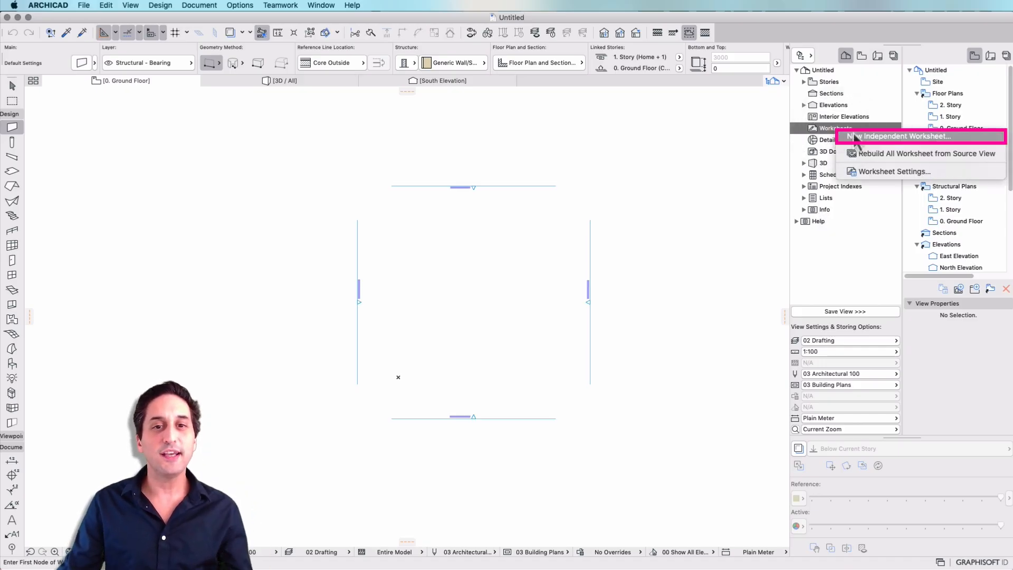
{"action": "left_click", "coordinate": [886, 136]}
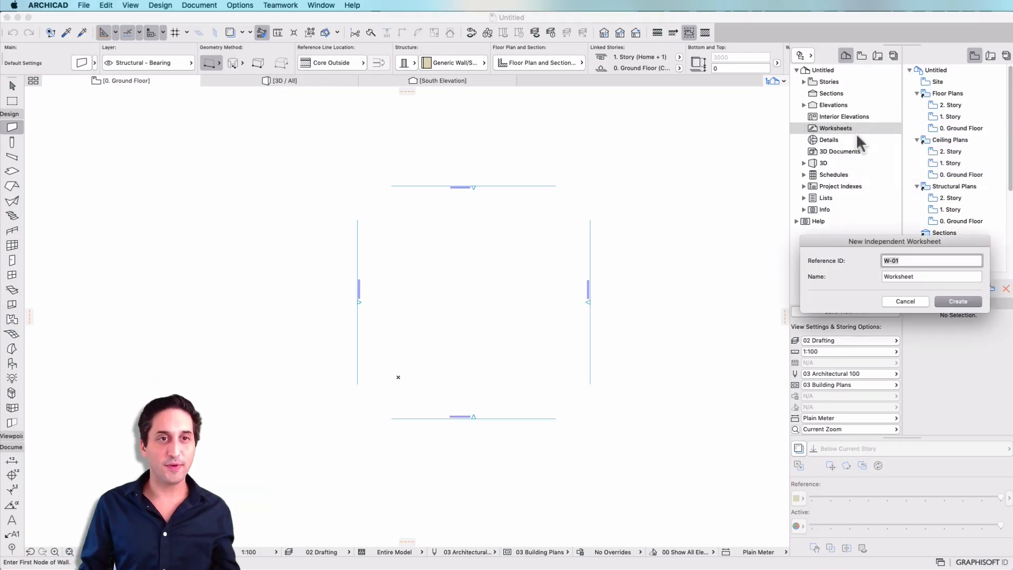
{"action": "left_click_drag", "start_coordinate": [936, 240], "coordinate": [752, 245]}
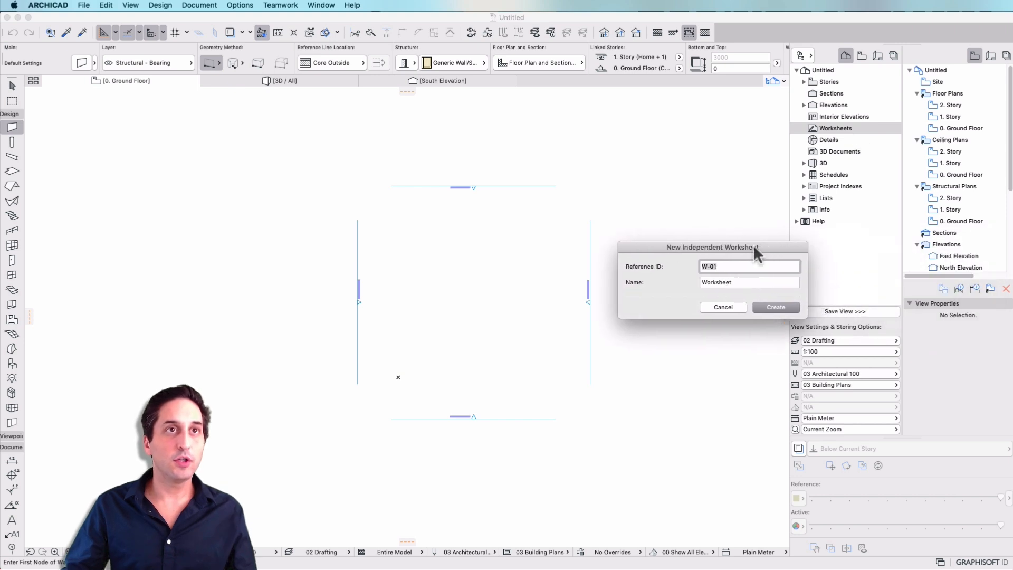
{"action": "left_click", "coordinate": [776, 307]}
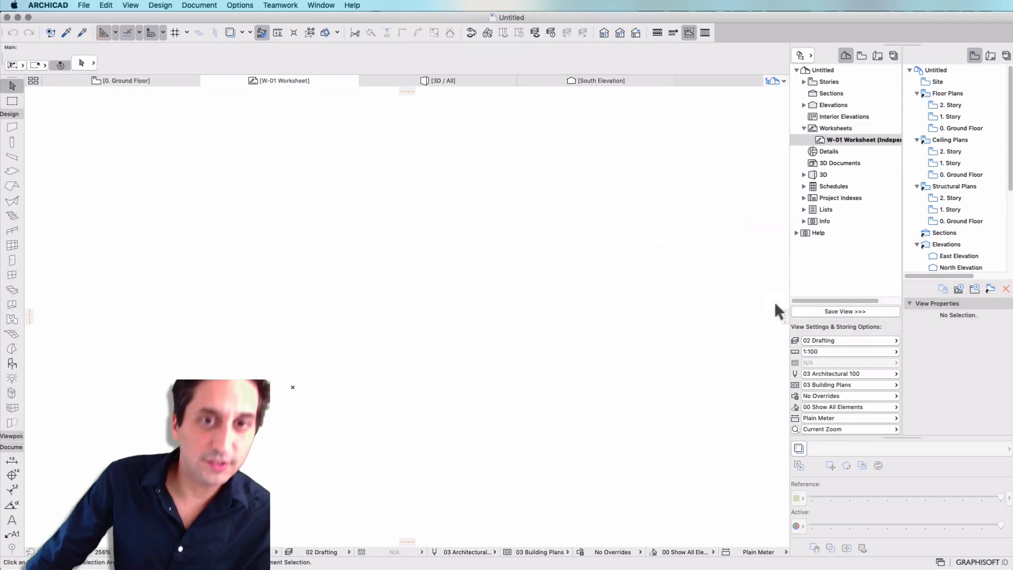
- Switch to Finder and place the scanned sketch image from there onto the W-01 worksheet
{"action": "key", "text": "super+Tab"}
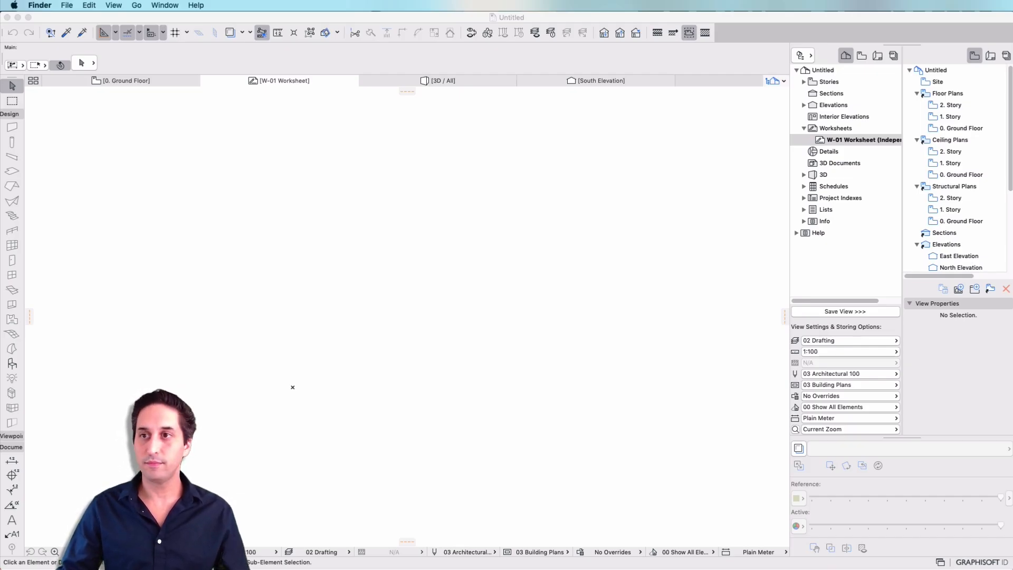
{"action": "mouse_move", "coordinate": [350, 274]}
{"action": "left_mouse_down"}
{"action": "mouse_move", "coordinate": [283, 201]}
{"action": "mouse_move", "coordinate": [362, 216]}
{"action": "left_mouse_up"}
{"action": "left_click", "coordinate": [446, 292]}
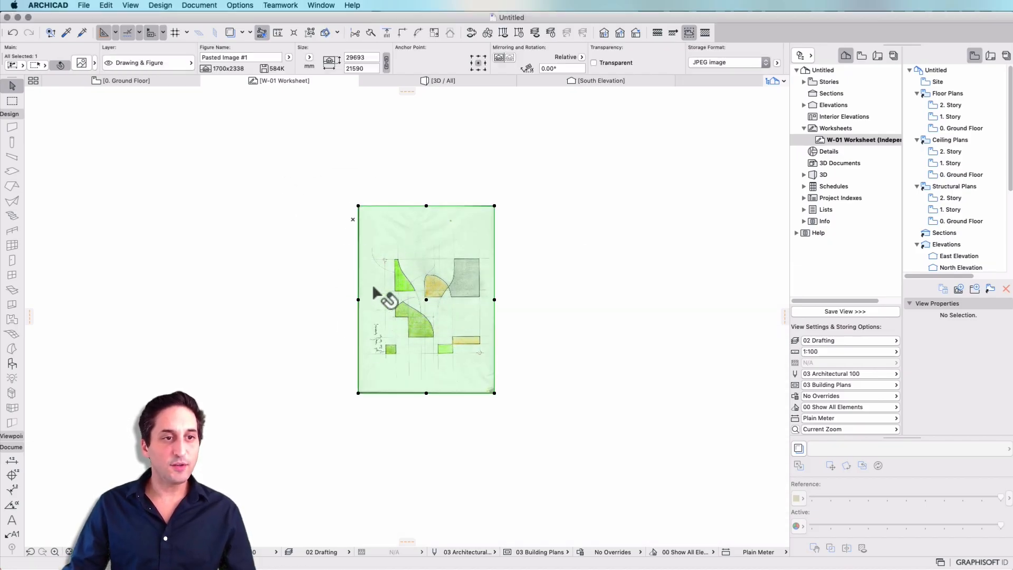
{"action": "scroll", "coordinate": [385, 294], "scroll_direction": "up", "scroll_amount": 3}
{"action": "scroll", "coordinate": [434, 294], "scroll_direction": "down", "scroll_amount": 3}
{"action": "middle_click_drag", "start_coordinate": [434, 288], "coordinate": [426, 331]}
{"action": "key", "text": "Escape"}
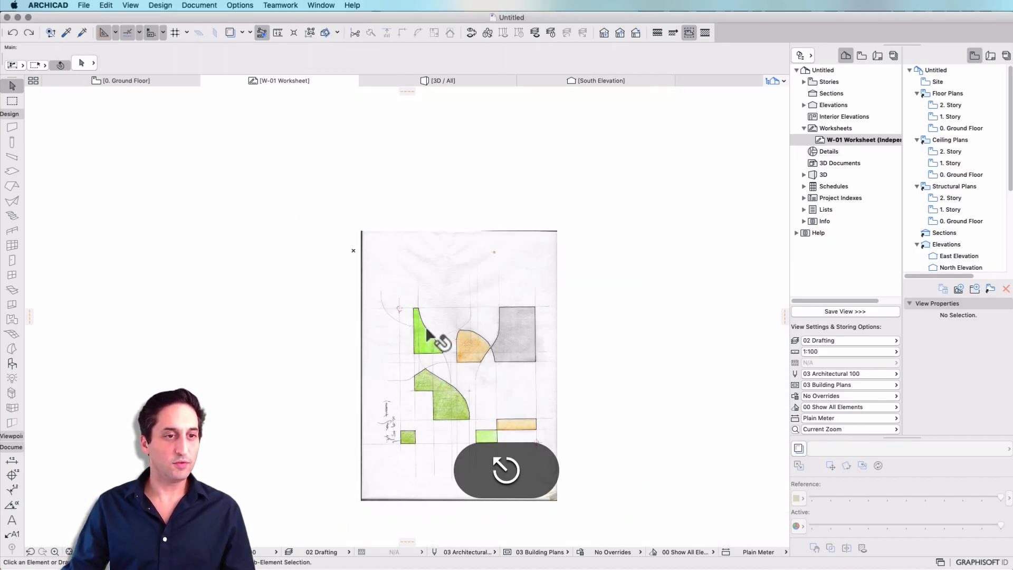
{"action": "key", "text": "super+z"}
- Rotate the sketch image 90° counterclockwise about the crosshair mark at its upper left, so the sheet lies in landscape
{"action": "left_click", "coordinate": [106, 5]}
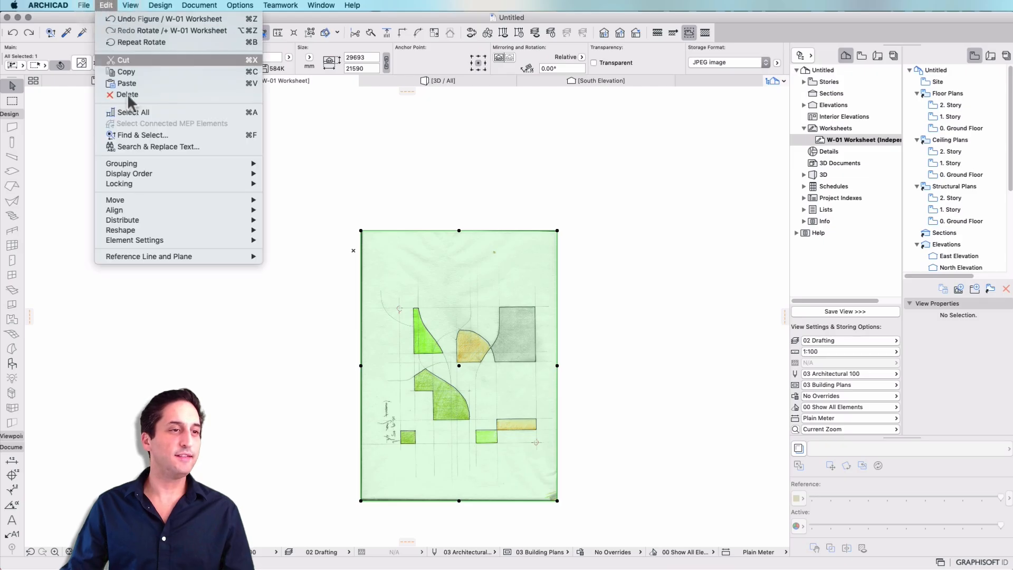
{"action": "mouse_move", "coordinate": [153, 199]}
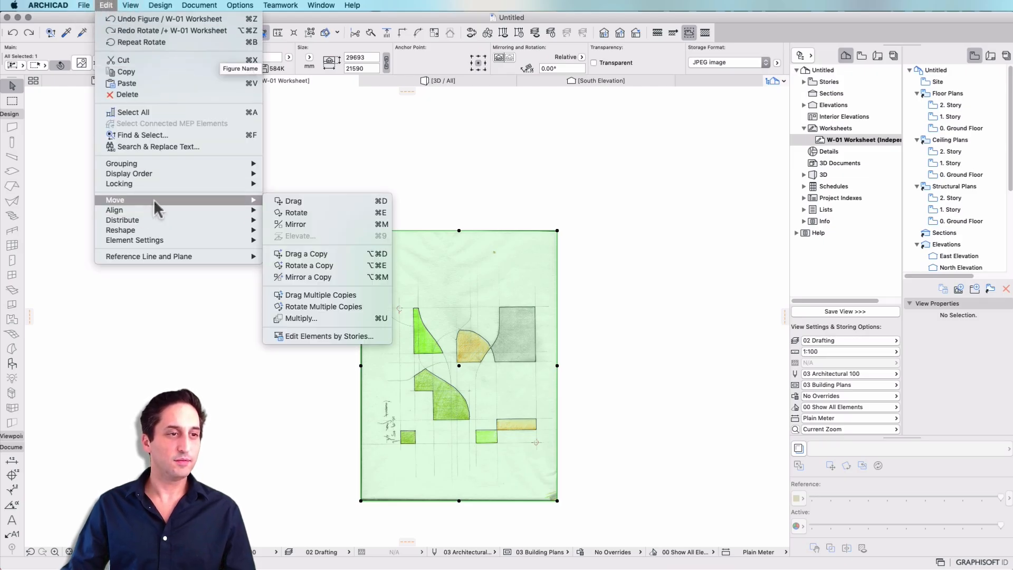
{"action": "left_click", "coordinate": [315, 213]}
{"action": "left_click", "coordinate": [399, 307]}
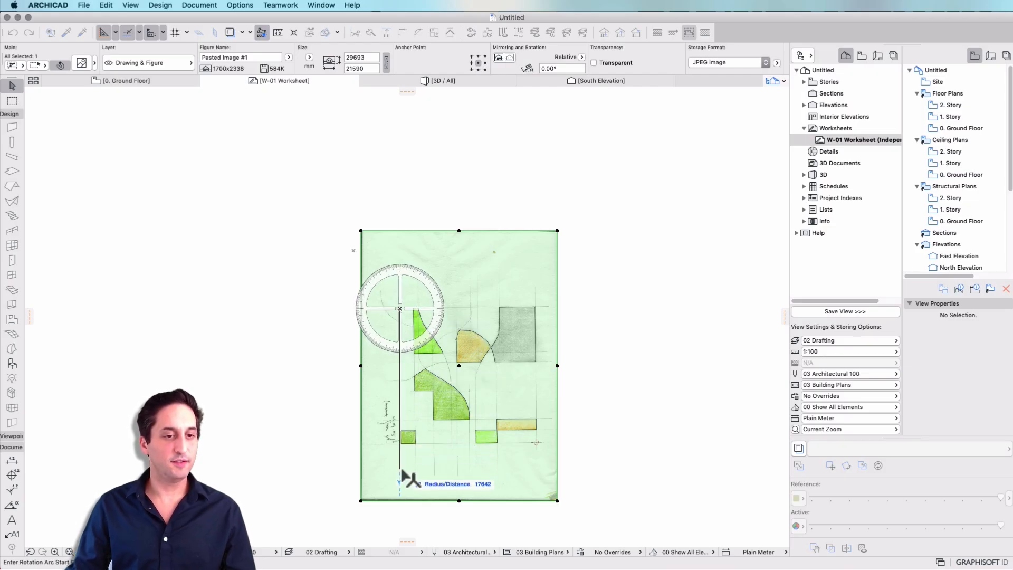
{"action": "left_click", "coordinate": [400, 469]}
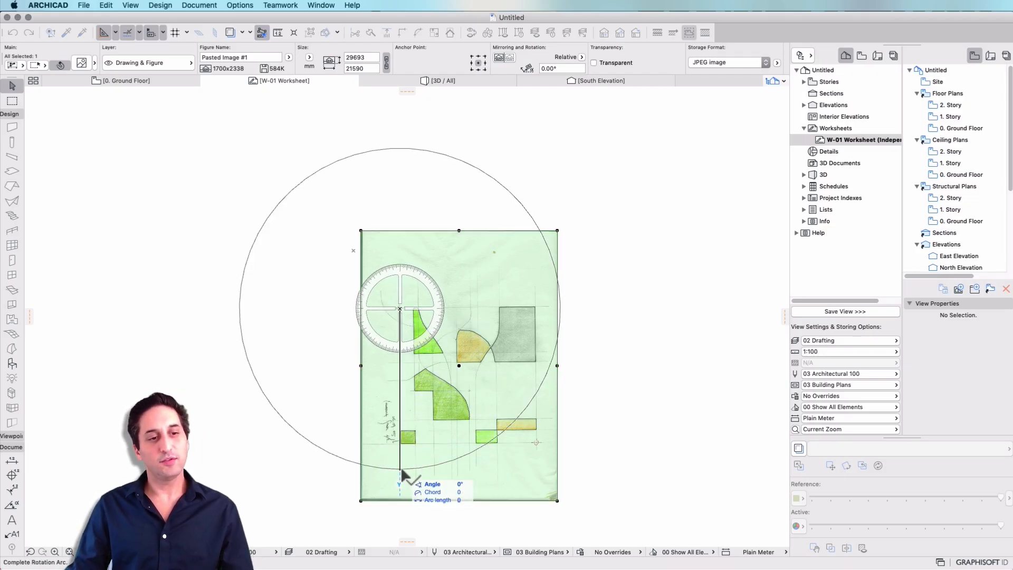
{"action": "left_click", "coordinate": [602, 309]}
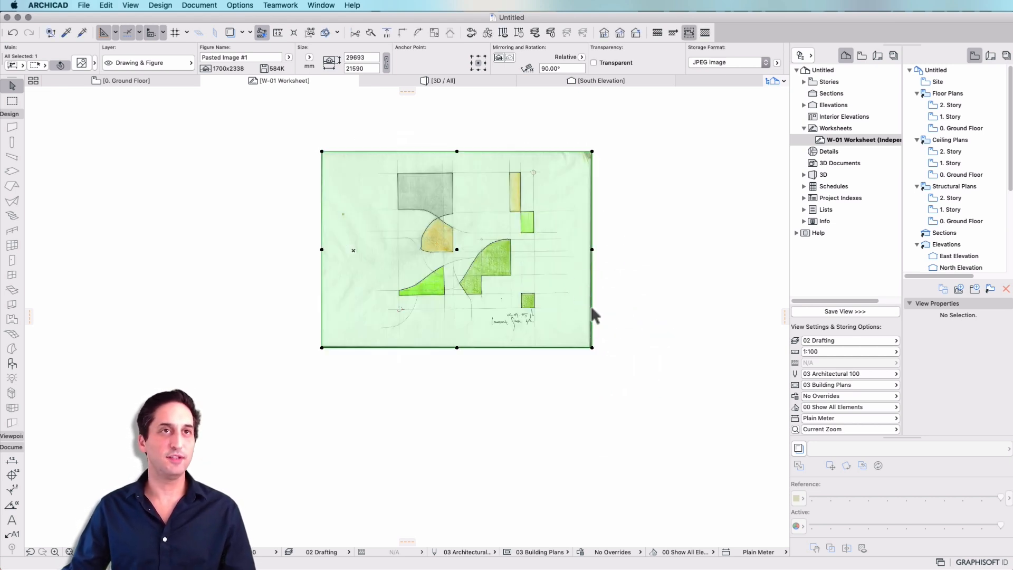
{"action": "scroll", "coordinate": [457, 248], "scroll_direction": "up", "scroll_amount": 5}
{"action": "scroll", "coordinate": [619, 304], "scroll_direction": "down", "scroll_amount": 1}
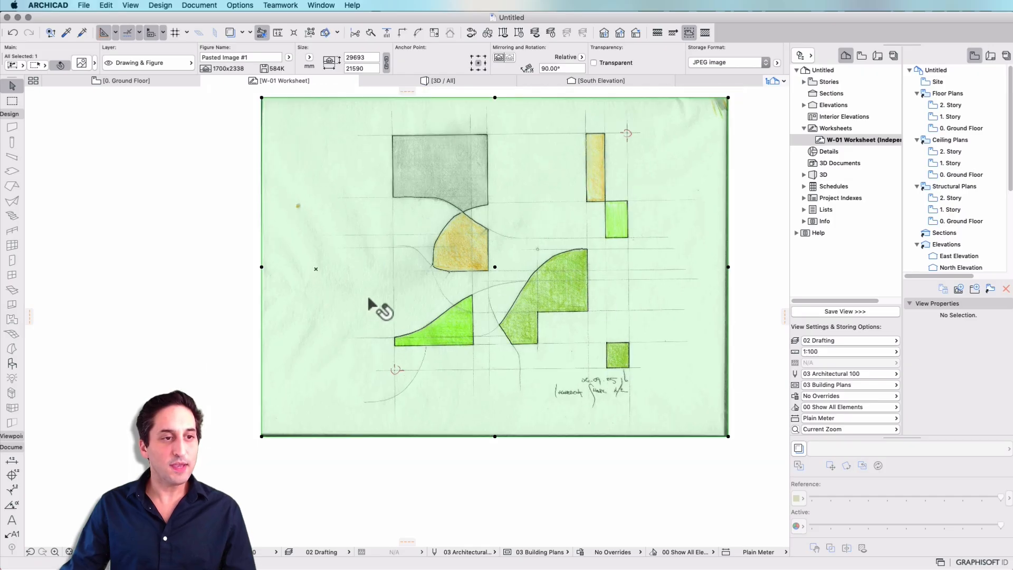
{"action": "scroll", "coordinate": [336, 270], "scroll_direction": "down", "scroll_amount": 1}
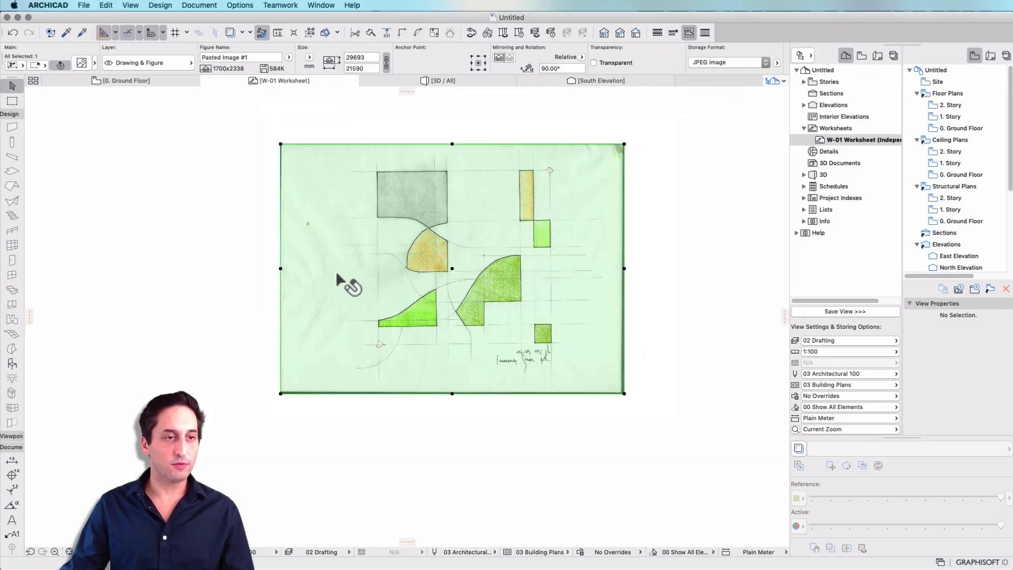
- Move the sketch image away from the worksheet origin, down and to the right
{"action": "key", "text": "super+d"}
{"action": "left_click", "coordinate": [336, 272]}
{"action": "left_click", "coordinate": [475, 352]}
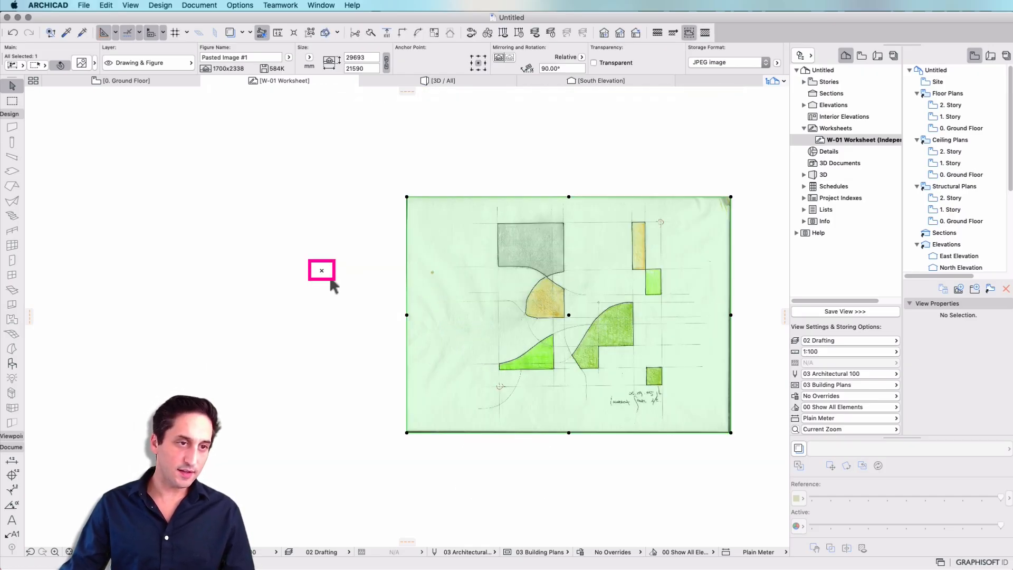
{"action": "scroll", "coordinate": [319, 272], "scroll_direction": "up", "scroll_amount": 5}
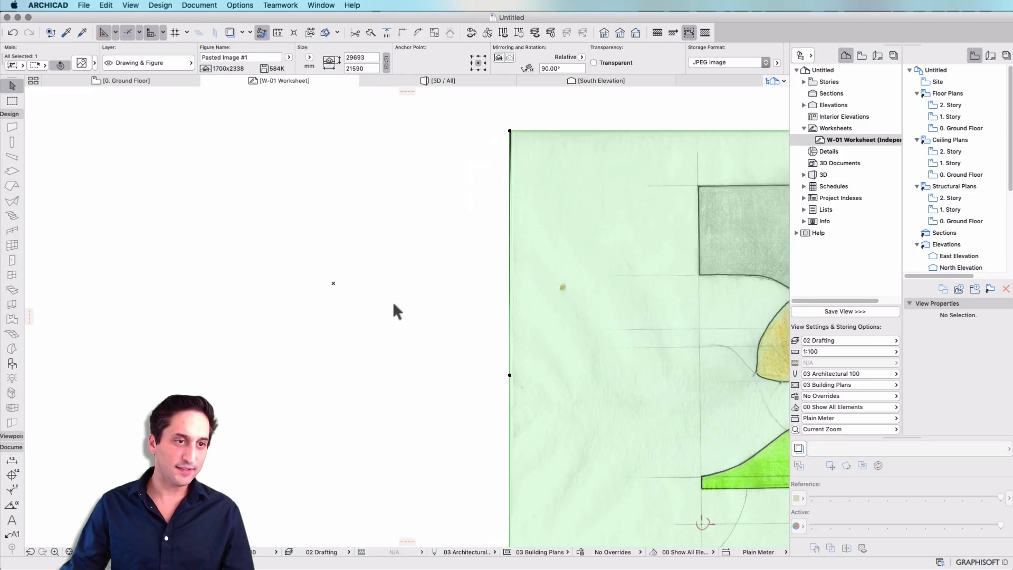
{"action": "scroll", "coordinate": [334, 288], "scroll_direction": "down", "scroll_amount": 5}
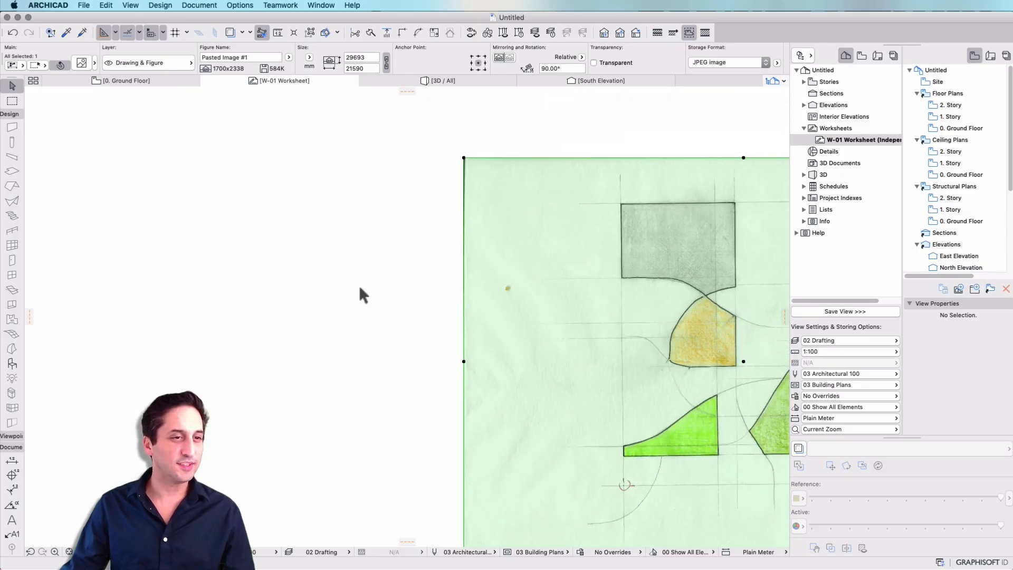
{"action": "scroll", "coordinate": [294, 280], "scroll_direction": "up", "scroll_amount": 2}
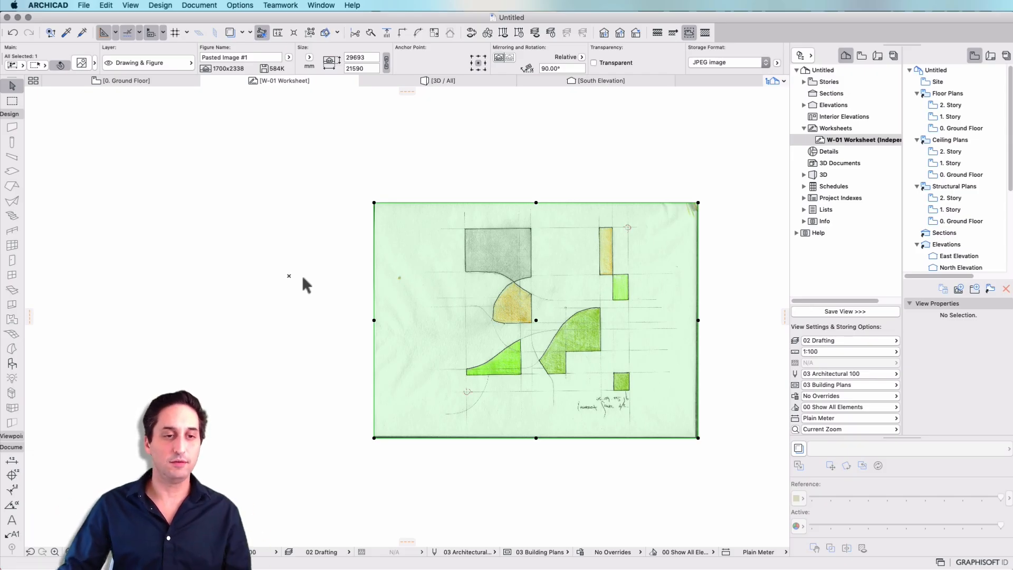
- Move the sketch image about 24180 mm at 163° so that its drawing lies over the worksheet origin
{"action": "left_click", "coordinate": [570, 364]}
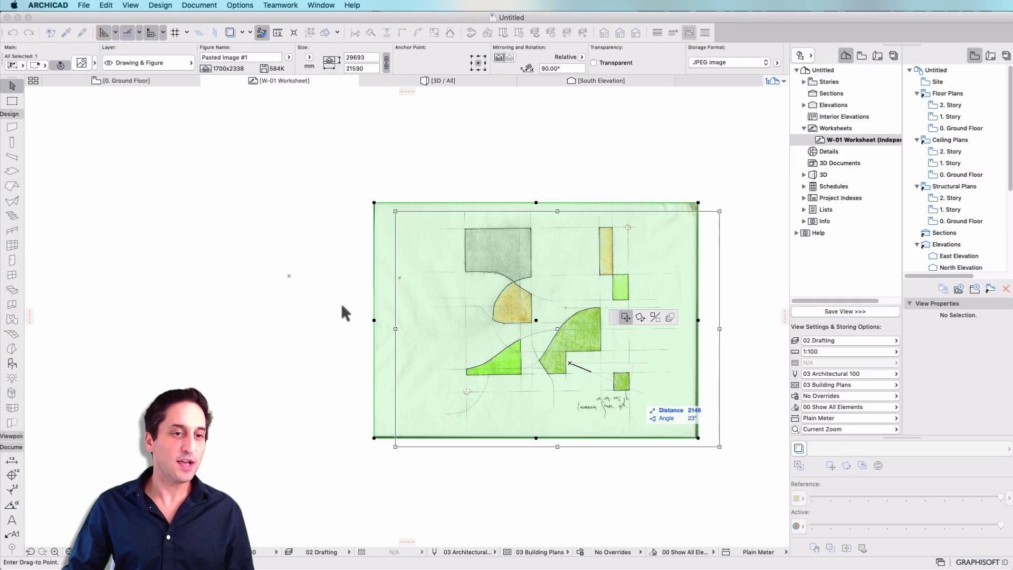
{"action": "left_click", "coordinate": [317, 288]}
{"action": "scroll", "coordinate": [192, 191], "scroll_direction": "up", "scroll_amount": 3}
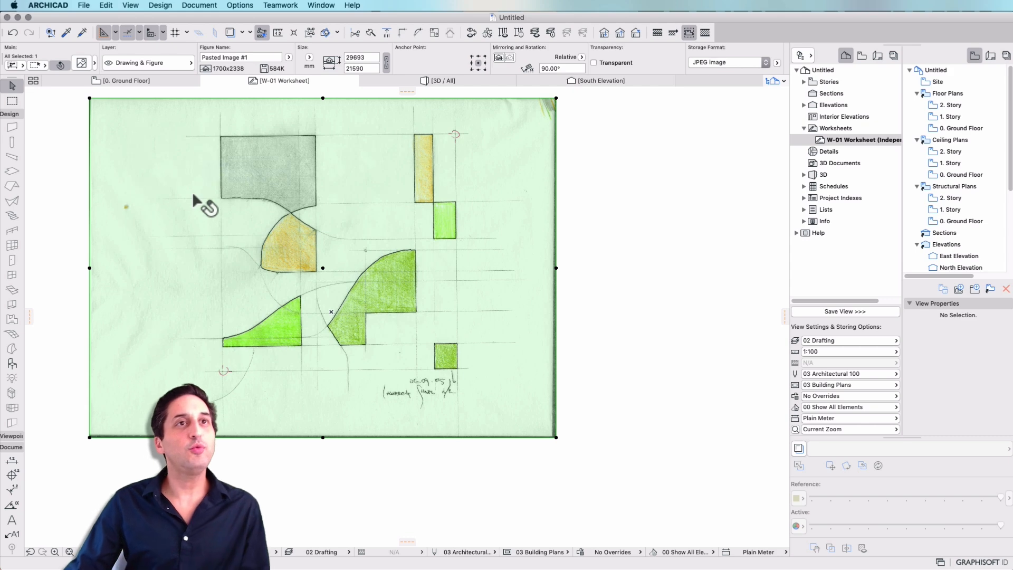
{"action": "middle_click_drag", "start_coordinate": [391, 356], "coordinate": [487, 412]}
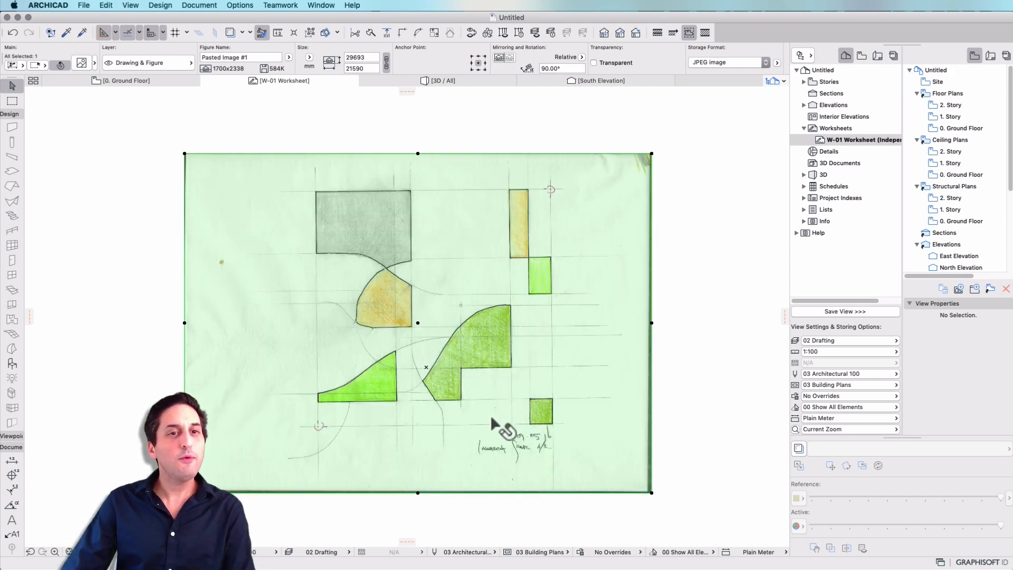
{"action": "left_click", "coordinate": [395, 444]}
{"action": "key", "text": "Escape"}
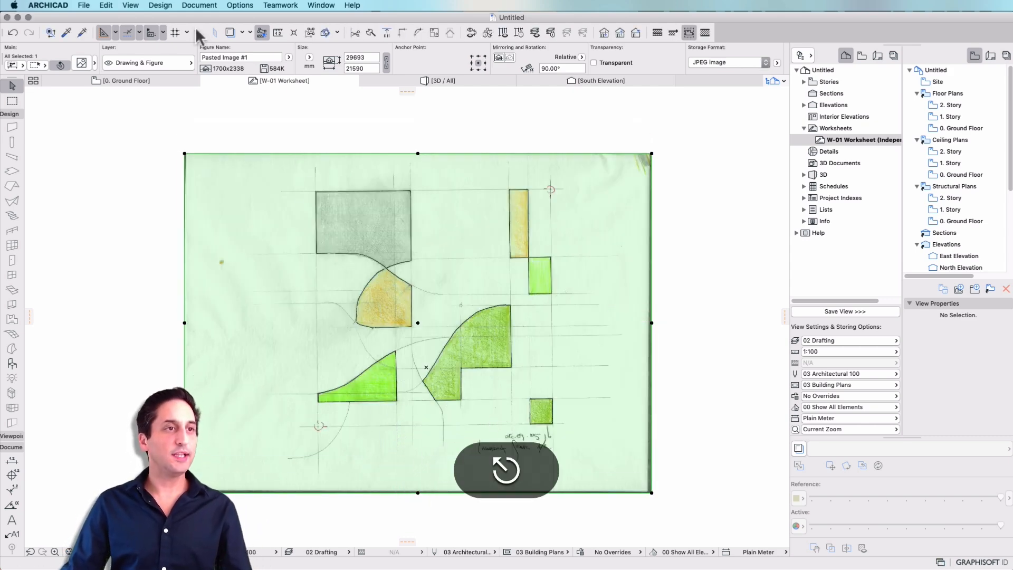
- Resize the sketch image graphically from its lower-left registration mark, scaling the horizontal distance to the sheet's lower-right reference point to 30000 mm
{"action": "left_click", "coordinate": [115, 4]}
{"action": "mouse_move", "coordinate": [153, 230]}
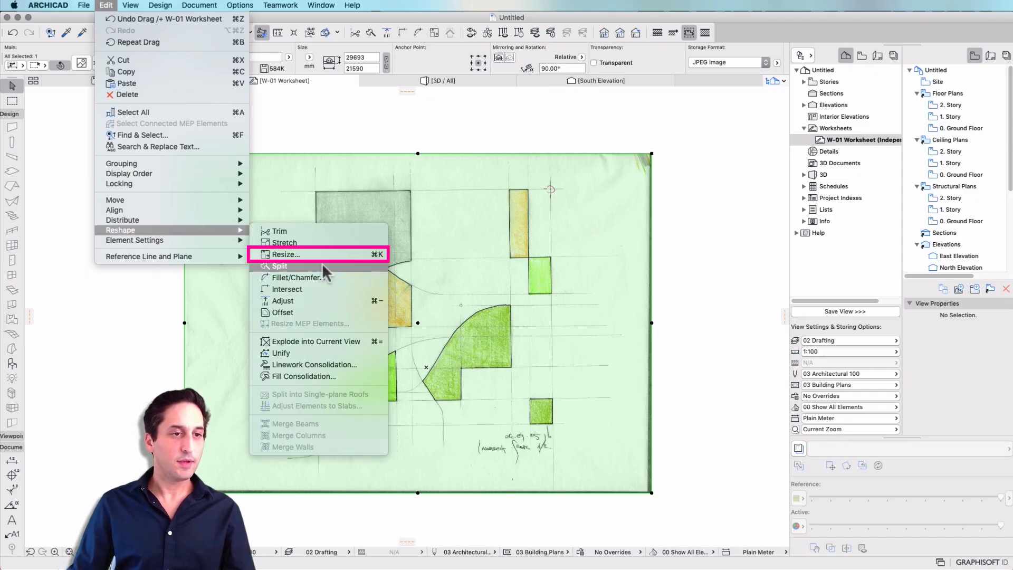
{"action": "left_click", "coordinate": [327, 258]}
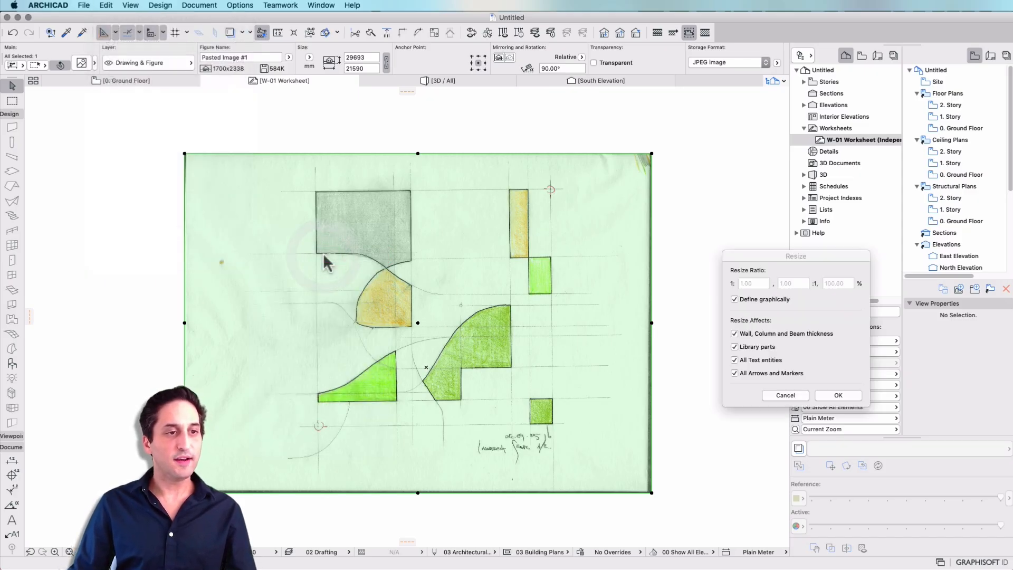
{"action": "left_click", "coordinate": [843, 400]}
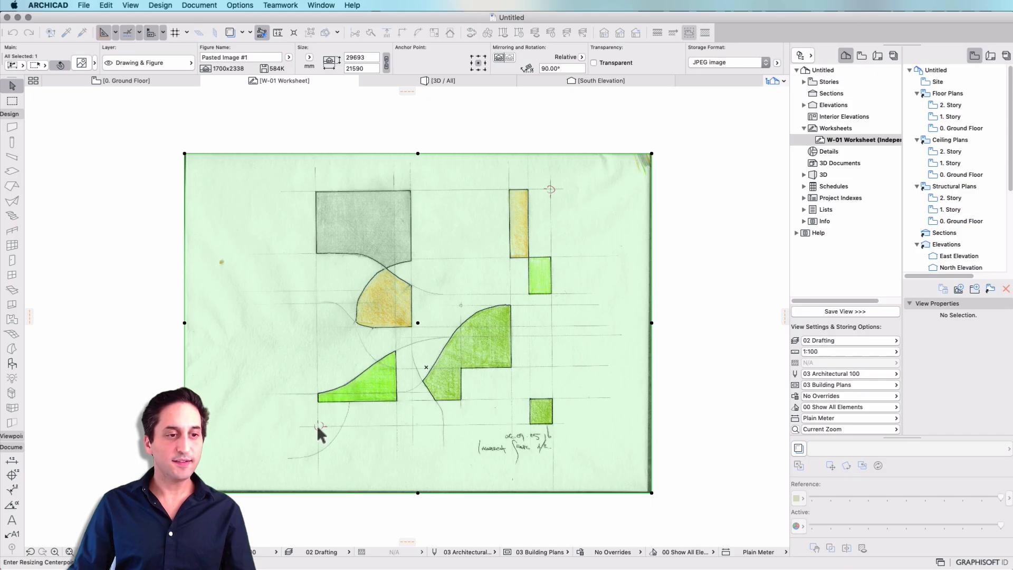
{"action": "left_click", "coordinate": [317, 426]}
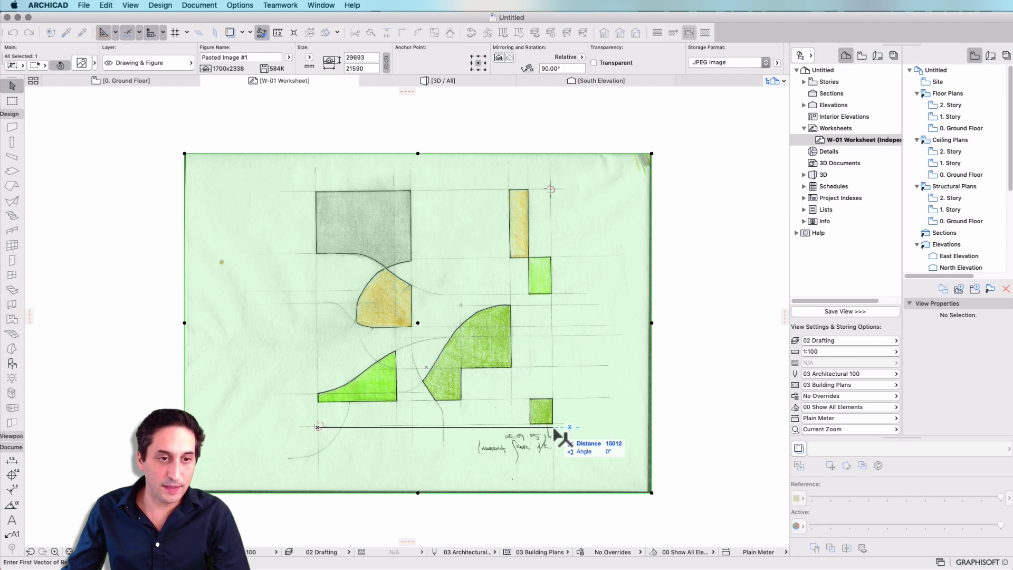
{"action": "left_click", "coordinate": [555, 429]}
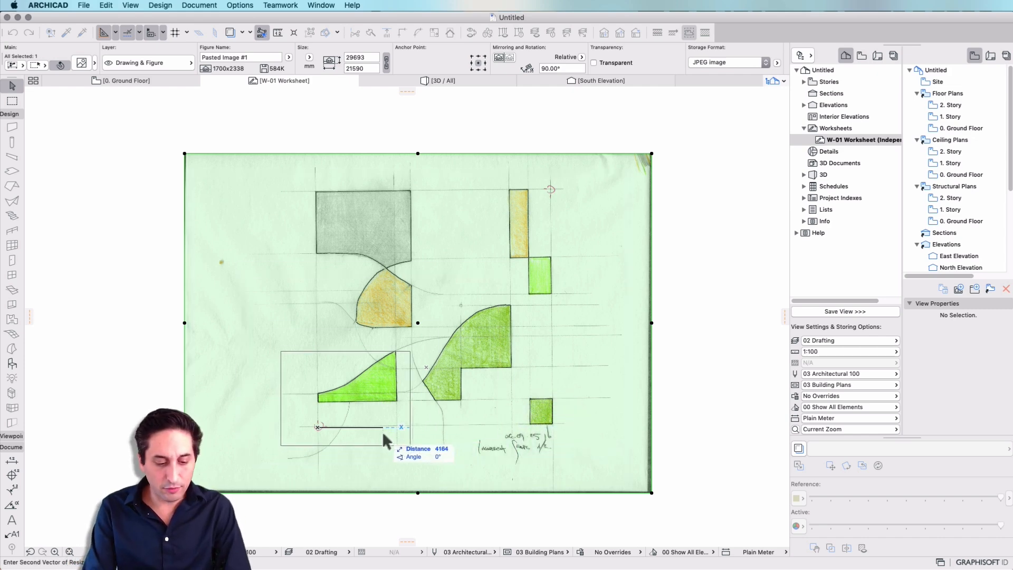
{"action": "type", "text": "30000"}
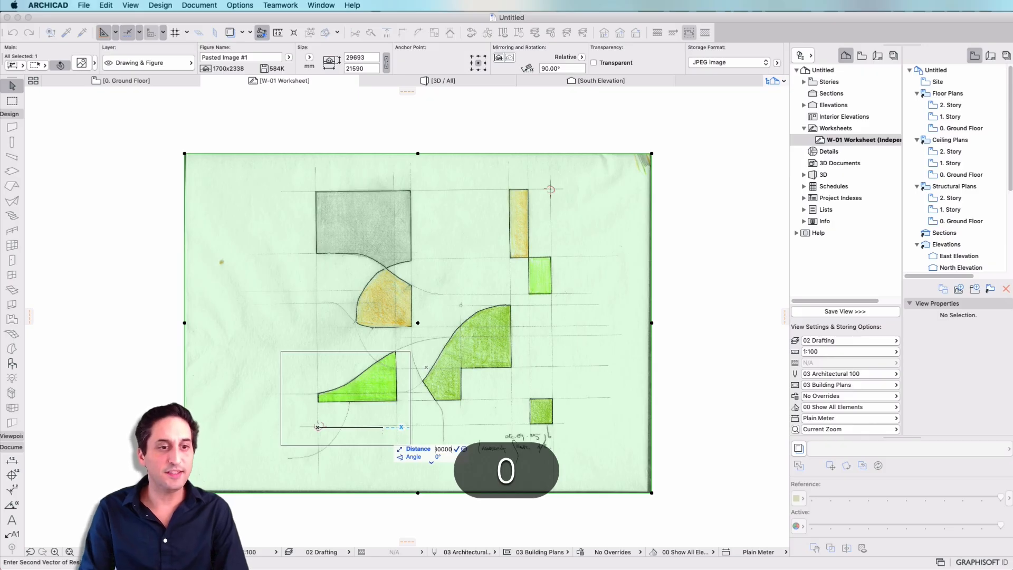
{"action": "key", "text": "Return"}
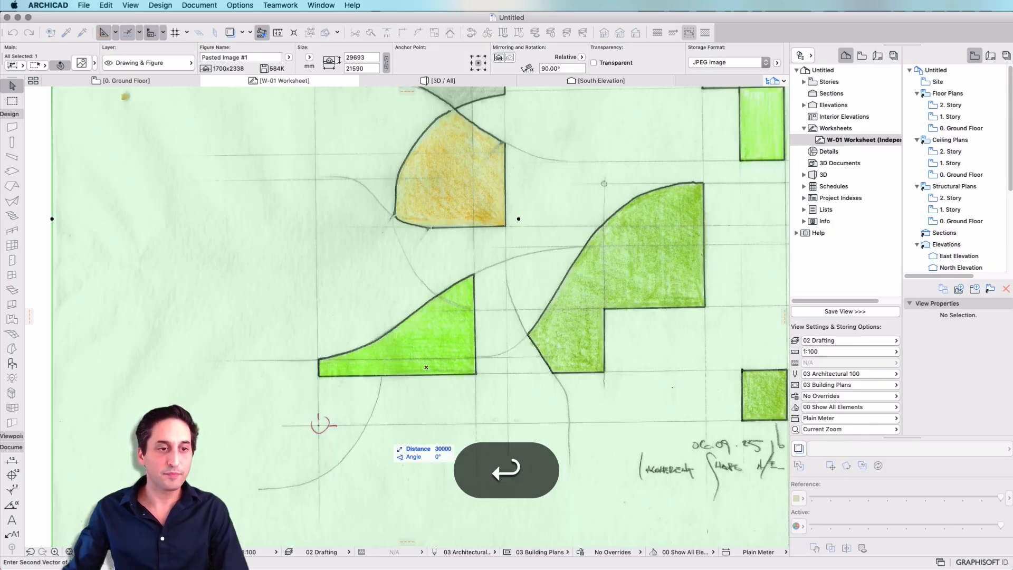
{"action": "scroll", "coordinate": [294, 347], "scroll_direction": "down", "scroll_amount": 5}
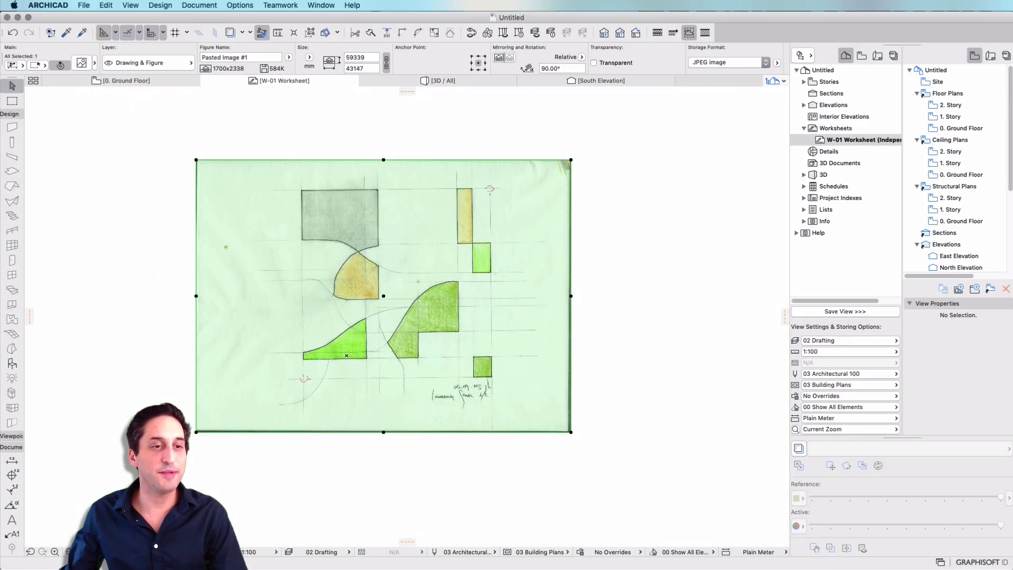
{"action": "scroll", "coordinate": [378, 264], "scroll_direction": "up", "scroll_amount": 3}
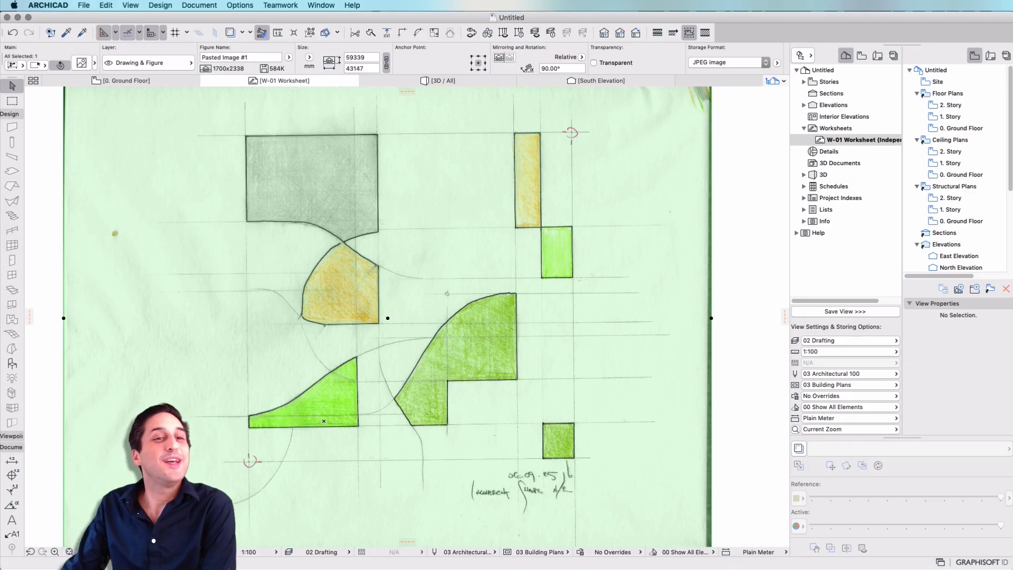
{"action": "key", "text": "Escape"}
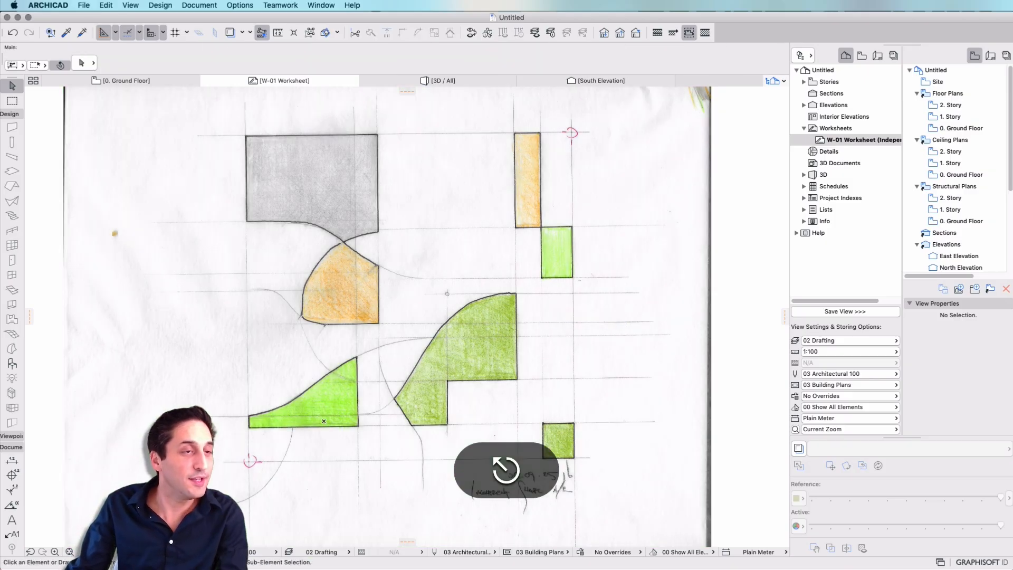
- Set the project's working length unit to meter with 2 decimals
{"action": "left_click", "coordinate": [83, 5]}
{"action": "mouse_move", "coordinate": [48, 4]}
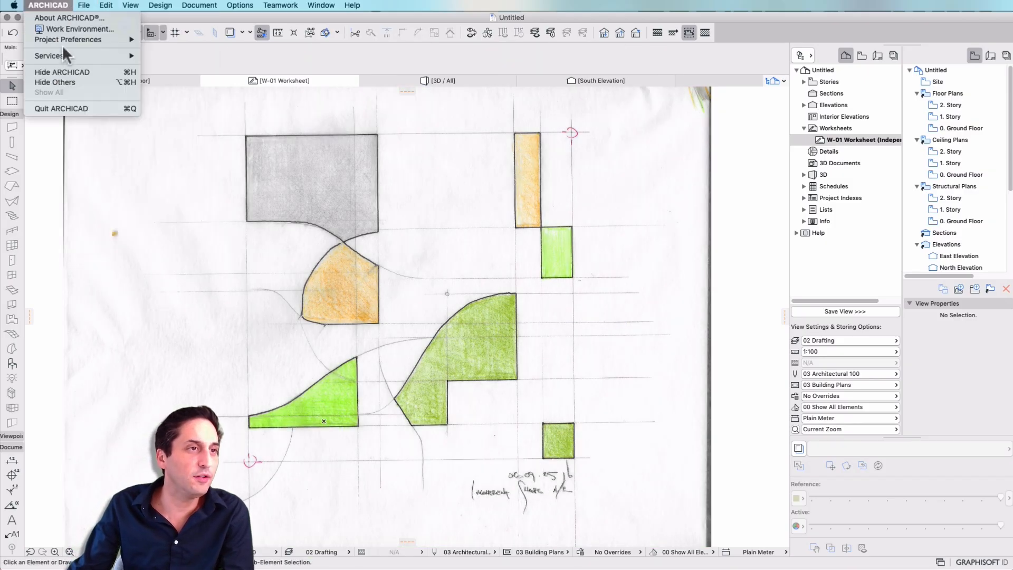
{"action": "mouse_move", "coordinate": [64, 40]}
{"action": "left_click", "coordinate": [248, 42]}
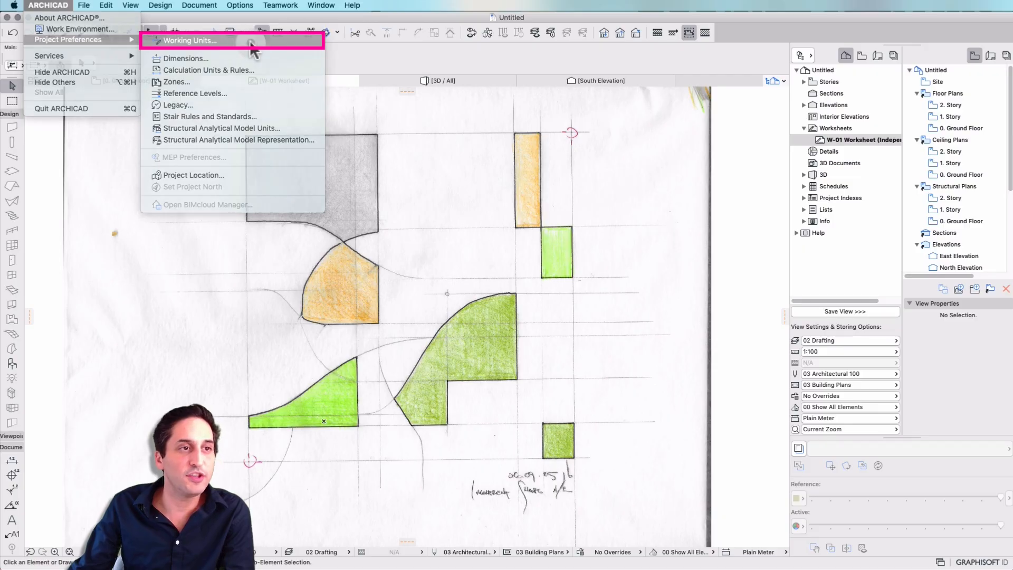
{"action": "left_click", "coordinate": [813, 197]}
{"action": "left_click", "coordinate": [812, 170]}
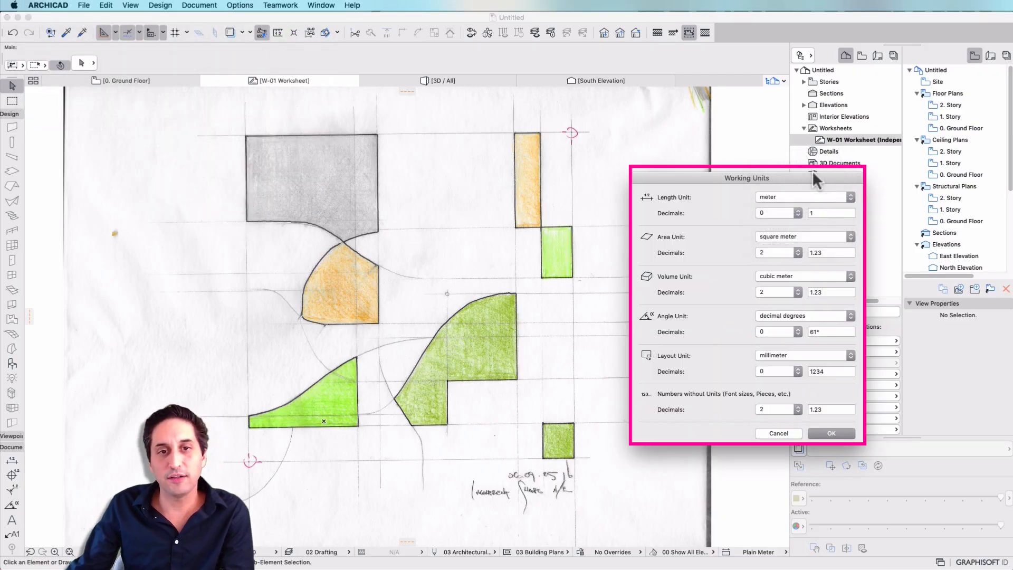
{"action": "left_click", "coordinate": [779, 213]}
{"action": "left_click", "coordinate": [782, 227]}
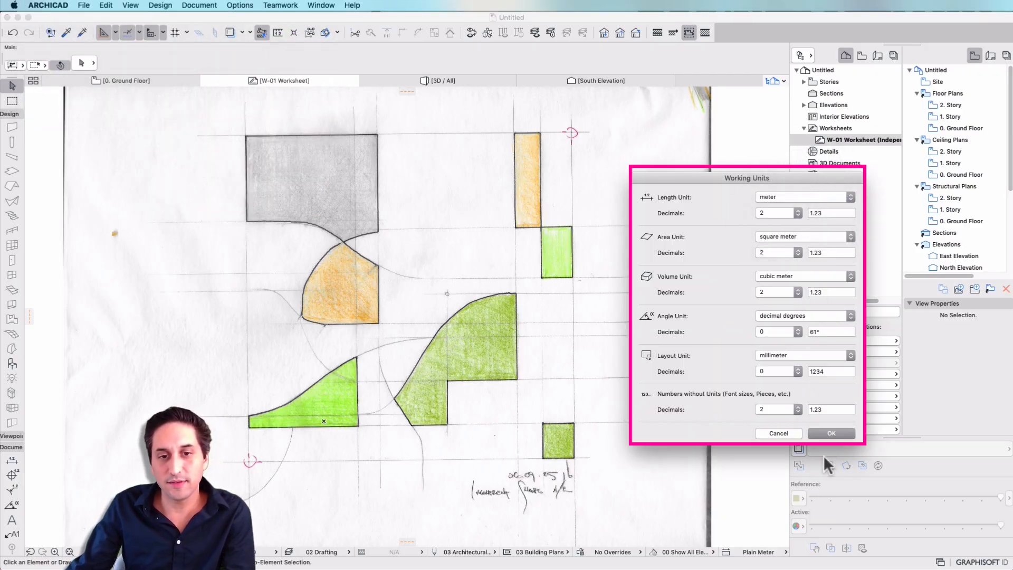
{"action": "left_click", "coordinate": [829, 434]}
- Measure the horizontal distance from the sketch's lower-left registration mark to the lower corner of the small green square
{"action": "key", "text": "m"}
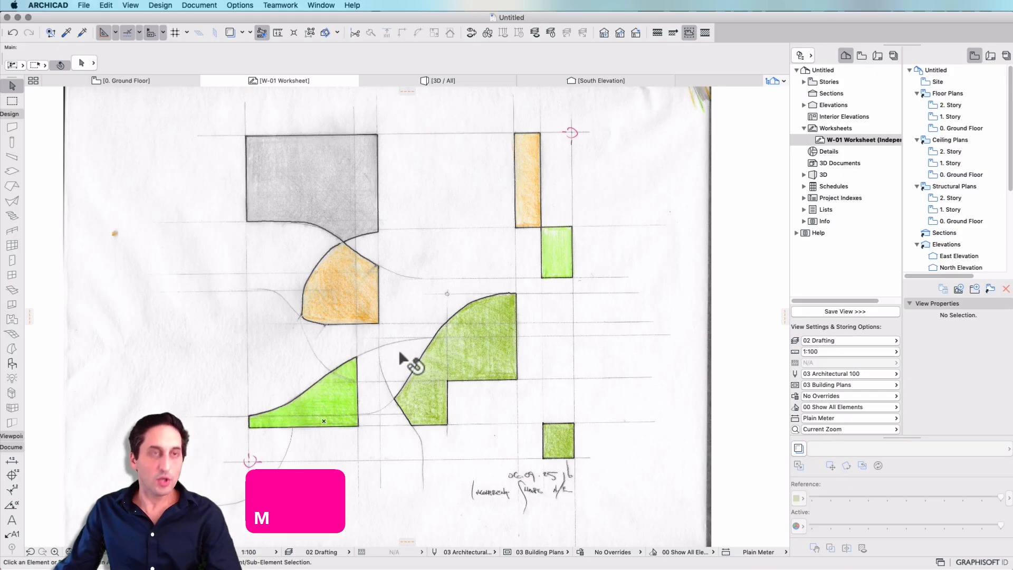
{"action": "key", "text": "m"}
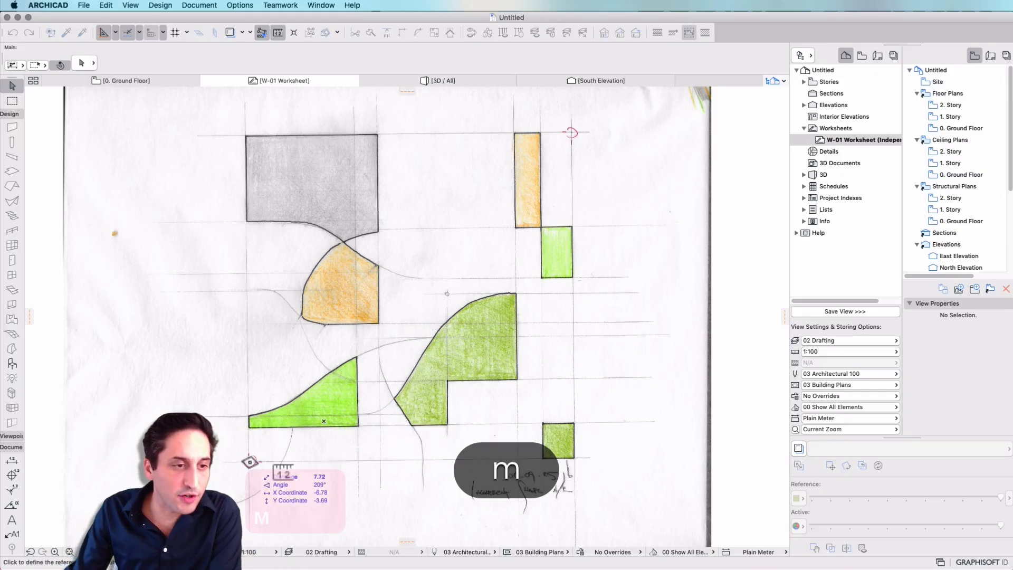
{"action": "left_click", "coordinate": [249, 462]}
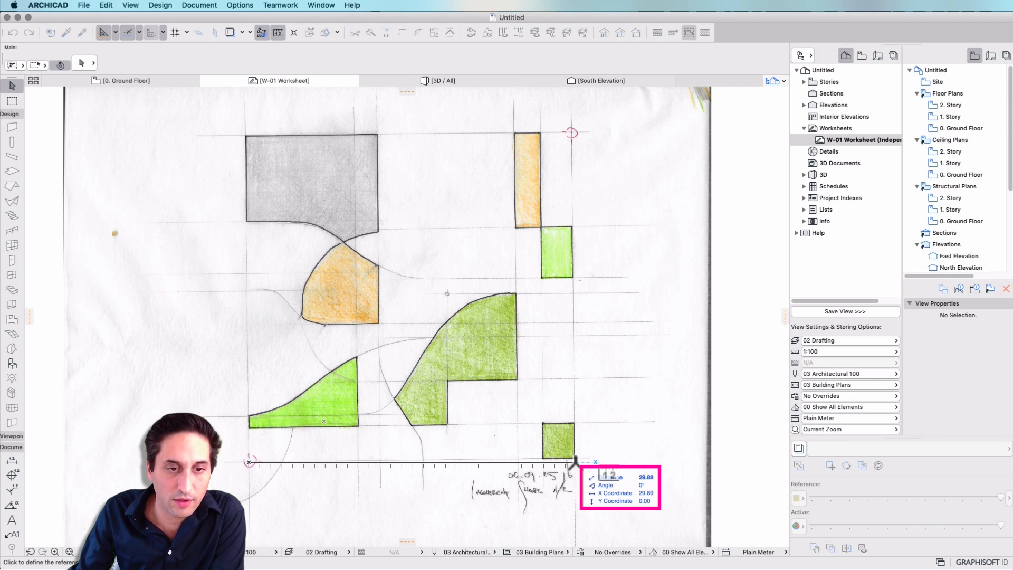
{"action": "key", "text": "Escape"}
{"action": "scroll", "coordinate": [432, 251], "scroll_direction": "down", "scroll_amount": 3}
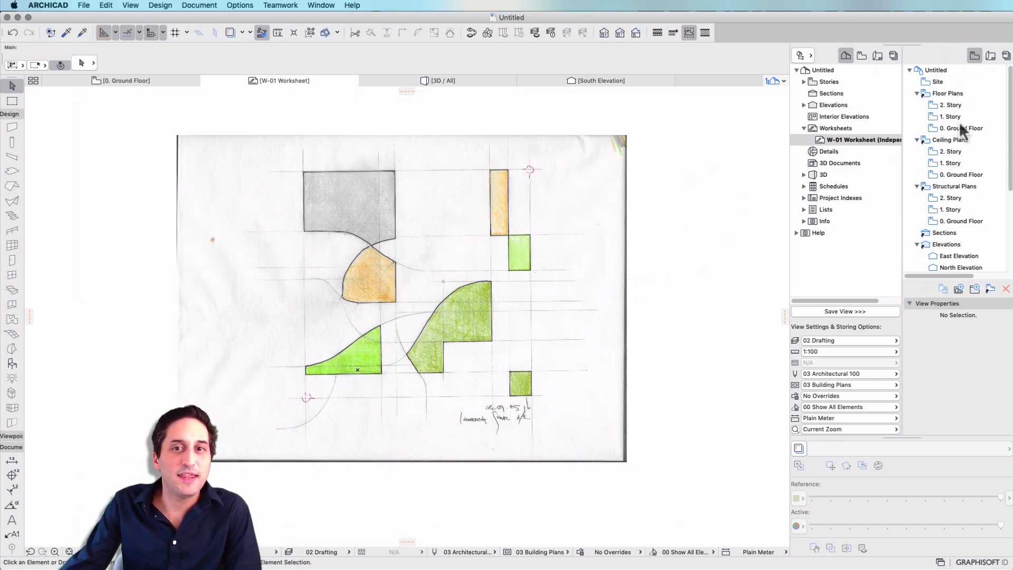
- Save the W-01 worksheet as a view in the project's view map
{"action": "scroll", "coordinate": [957, 118], "scroll_direction": "down", "scroll_amount": 5}
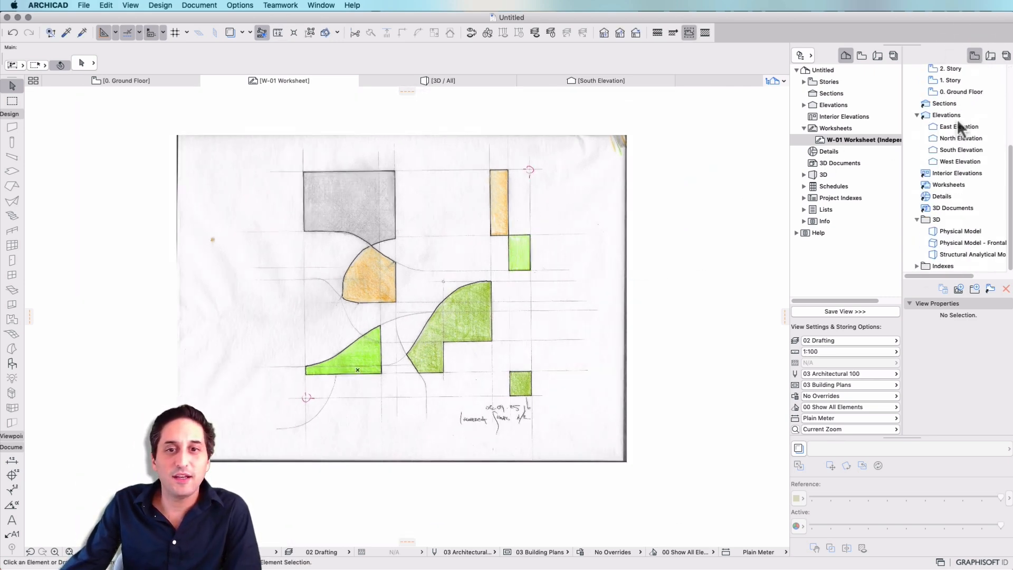
{"action": "left_click", "coordinate": [880, 314]}
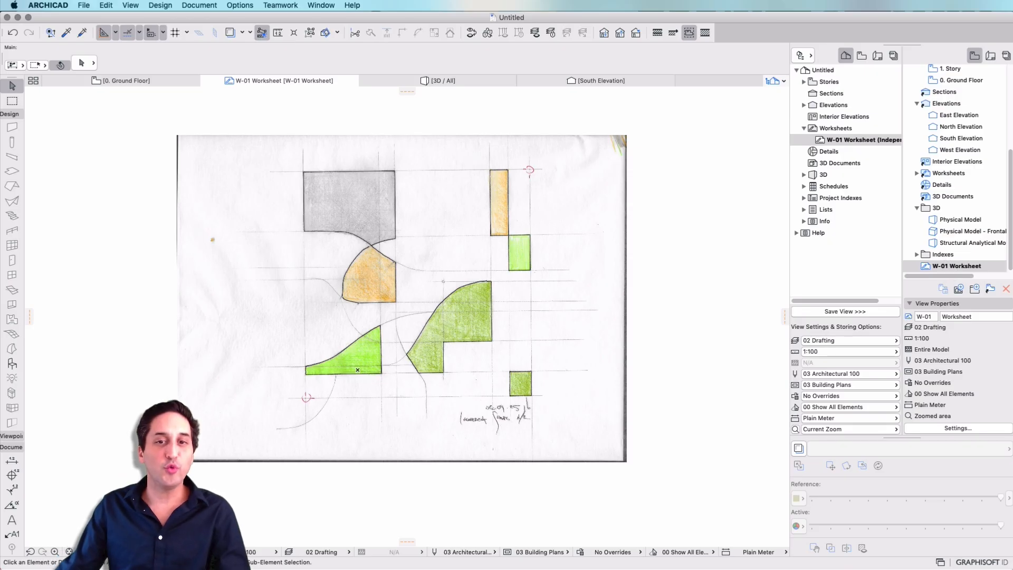
{"action": "left_click", "coordinate": [521, 249]}
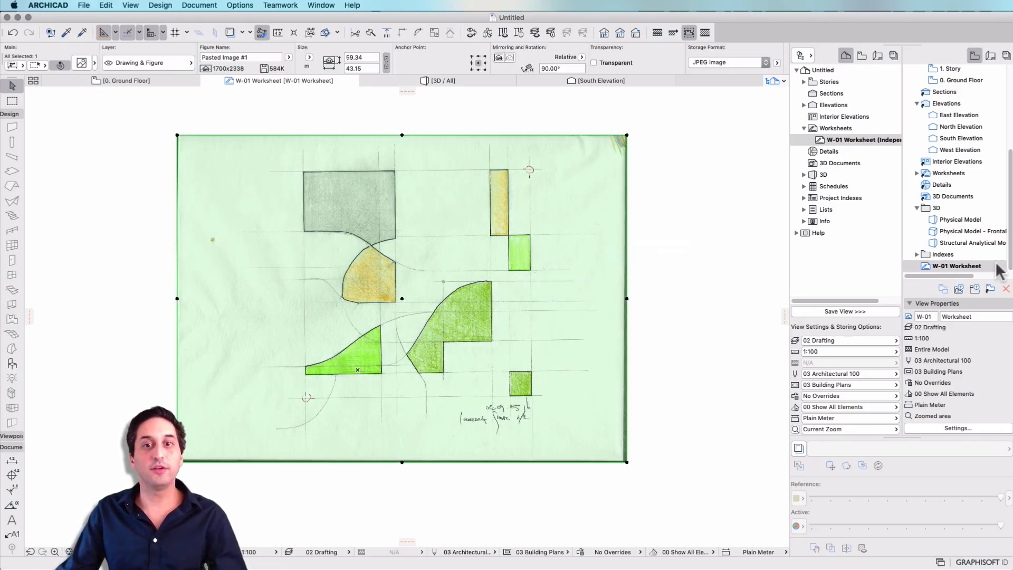
- Open the 0. Ground Floor story from the project map
{"action": "left_click", "coordinate": [862, 56]}
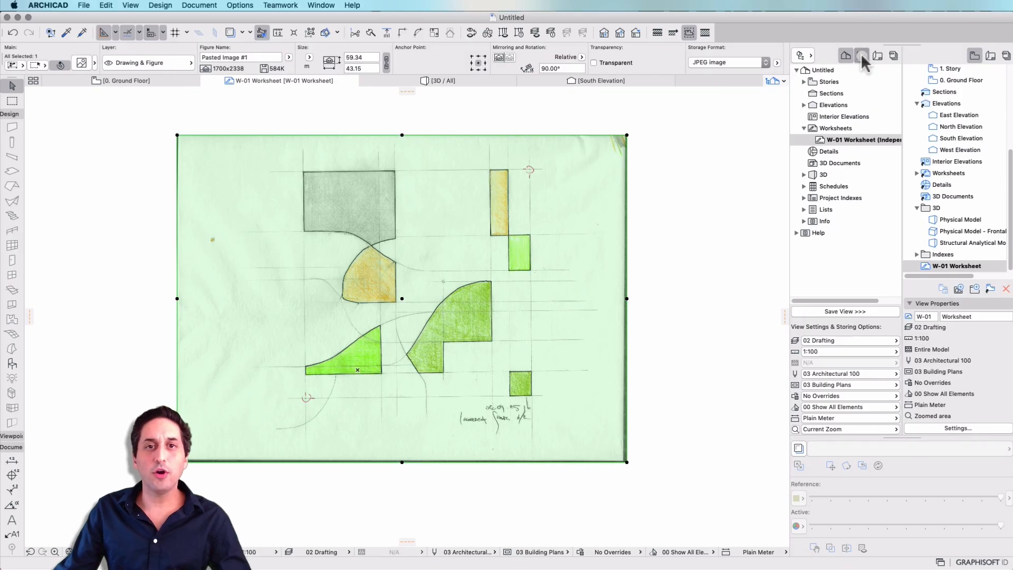
{"action": "left_click", "coordinate": [847, 56]}
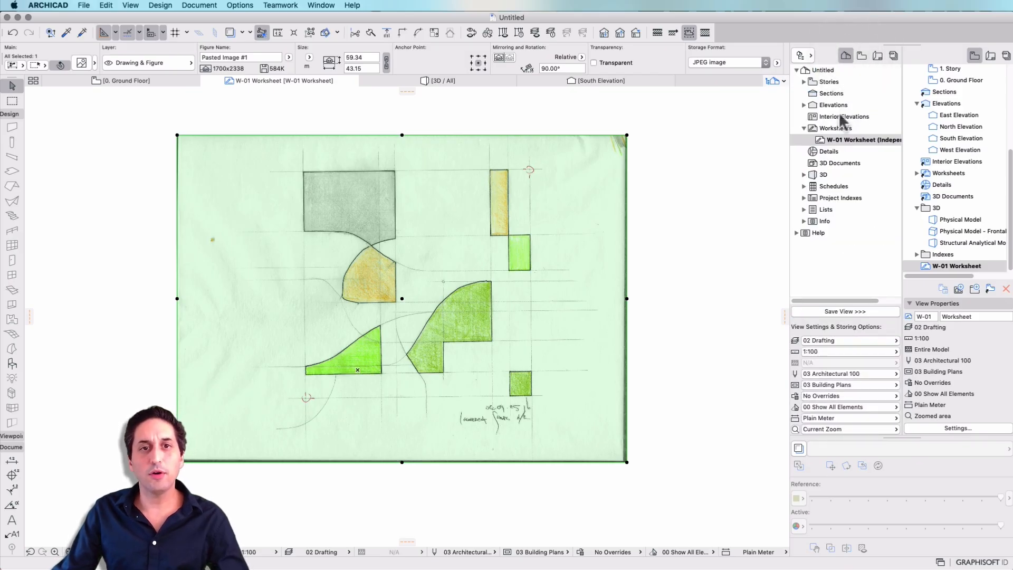
{"action": "left_click", "coordinate": [803, 82]}
{"action": "left_click", "coordinate": [834, 117]}
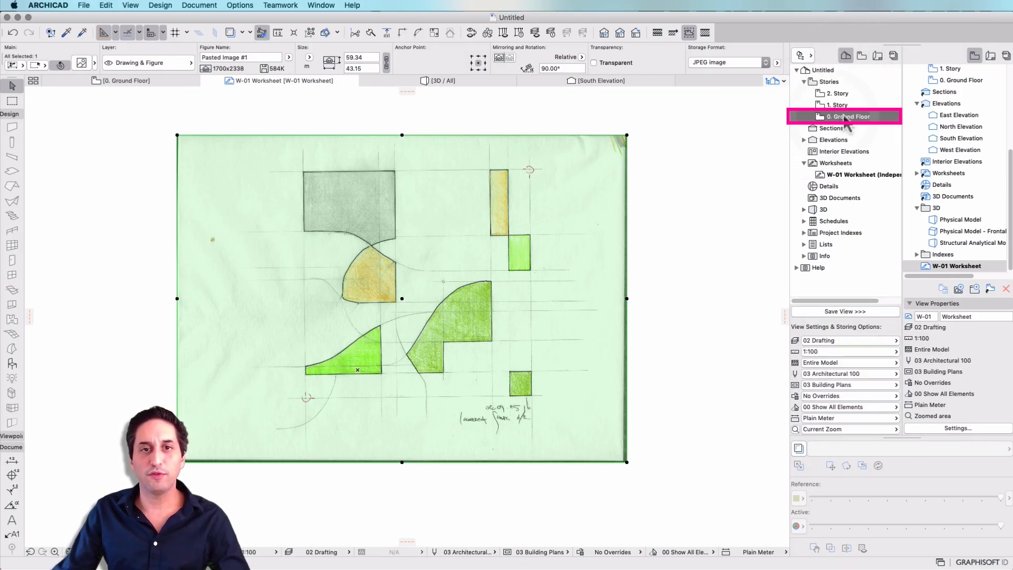
{"action": "double_click", "coordinate": [846, 117]}
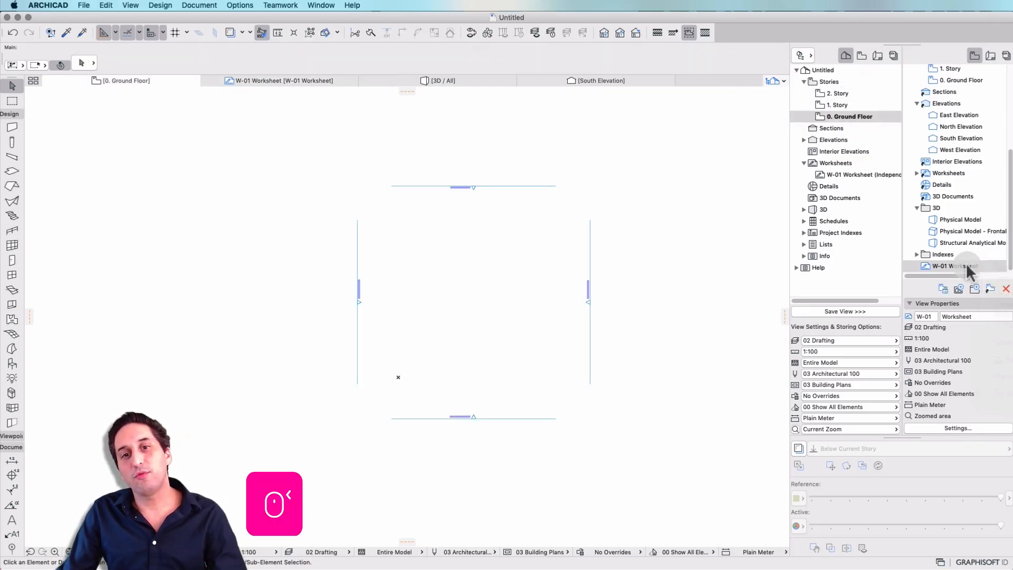
- Show the saved W-01 Worksheet view as a trace reference on the ground floor, with Figure elements visible
{"action": "left_click", "coordinate": [982, 267]}
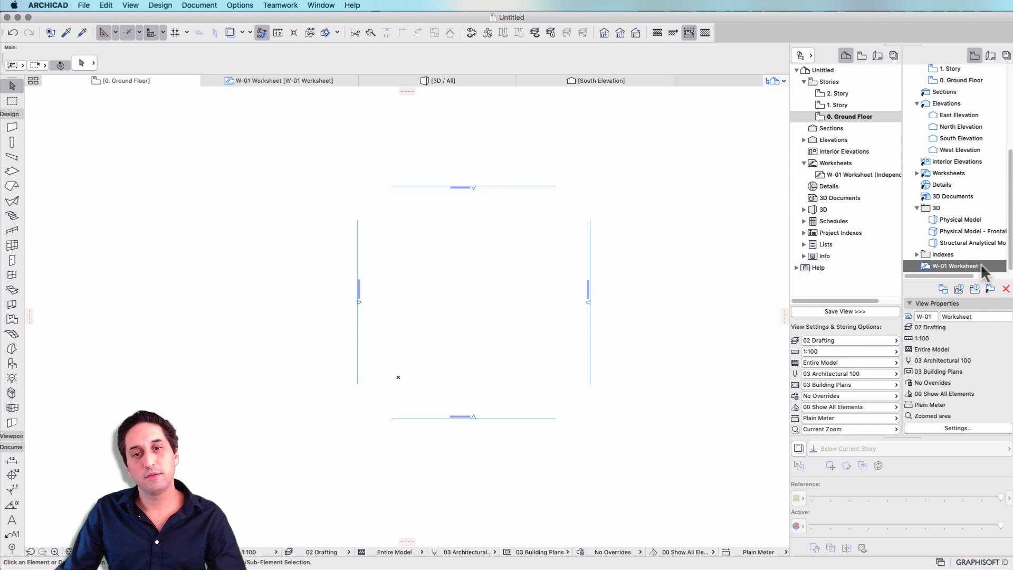
{"action": "right_click", "coordinate": [915, 270]}
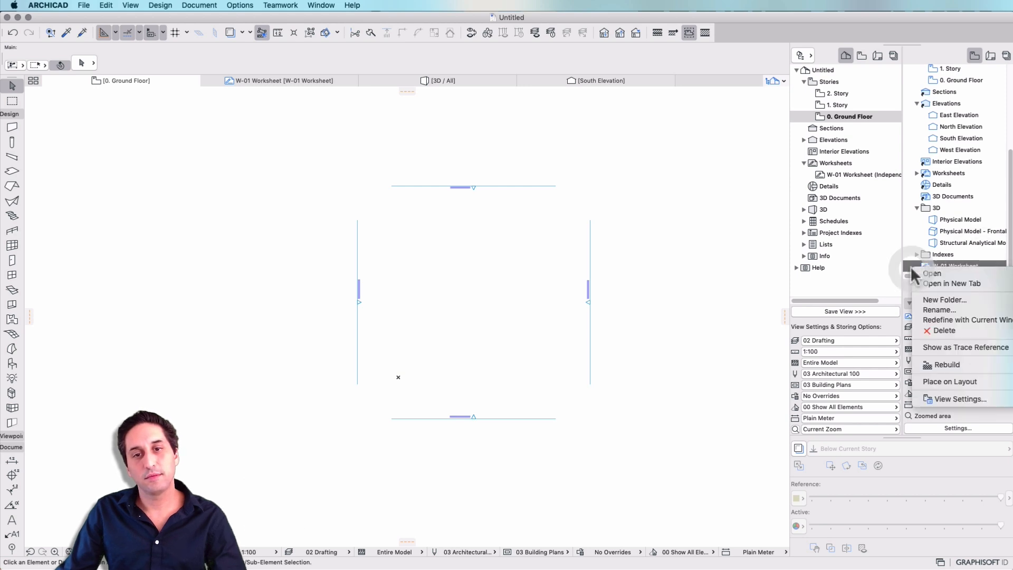
{"action": "left_click", "coordinate": [954, 348]}
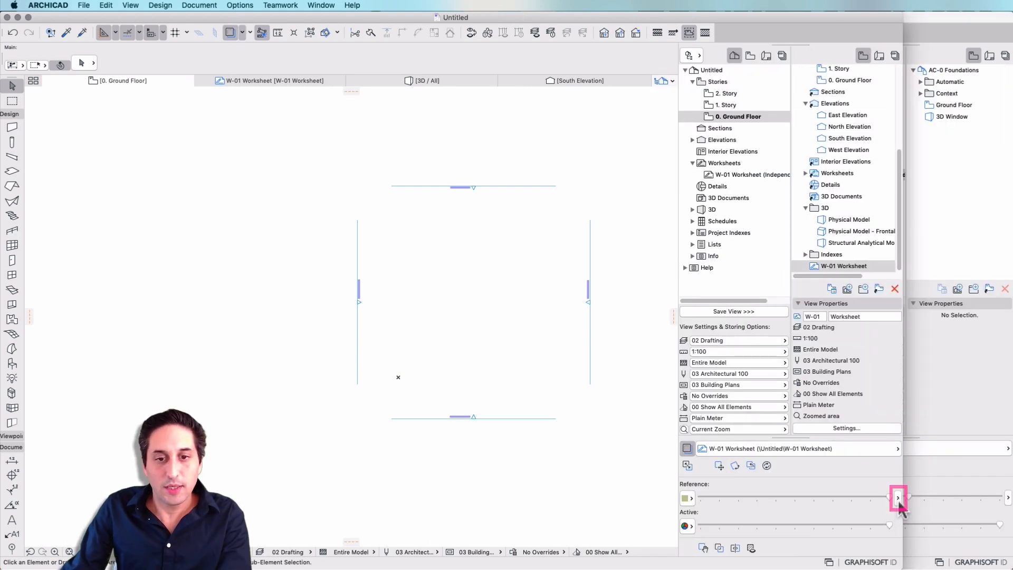
{"action": "left_click", "coordinate": [898, 499]}
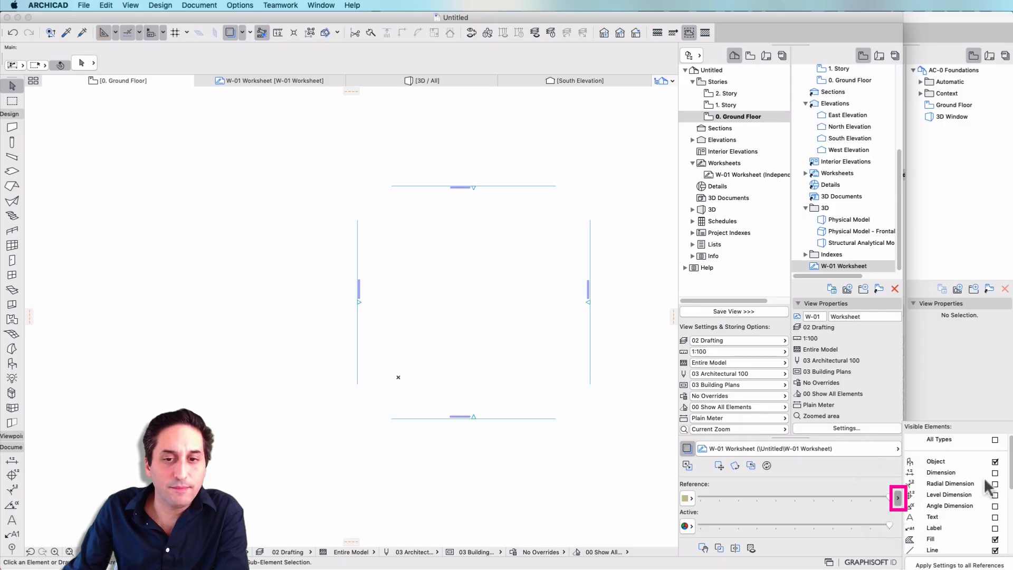
{"action": "scroll", "coordinate": [950, 475], "scroll_direction": "down", "scroll_amount": 4}
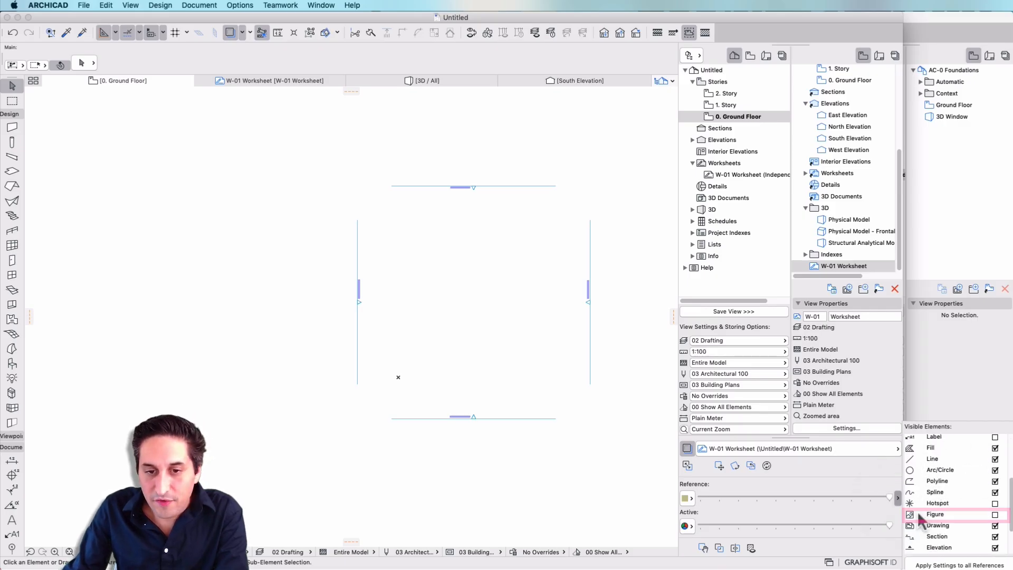
{"action": "left_click", "coordinate": [995, 515]}
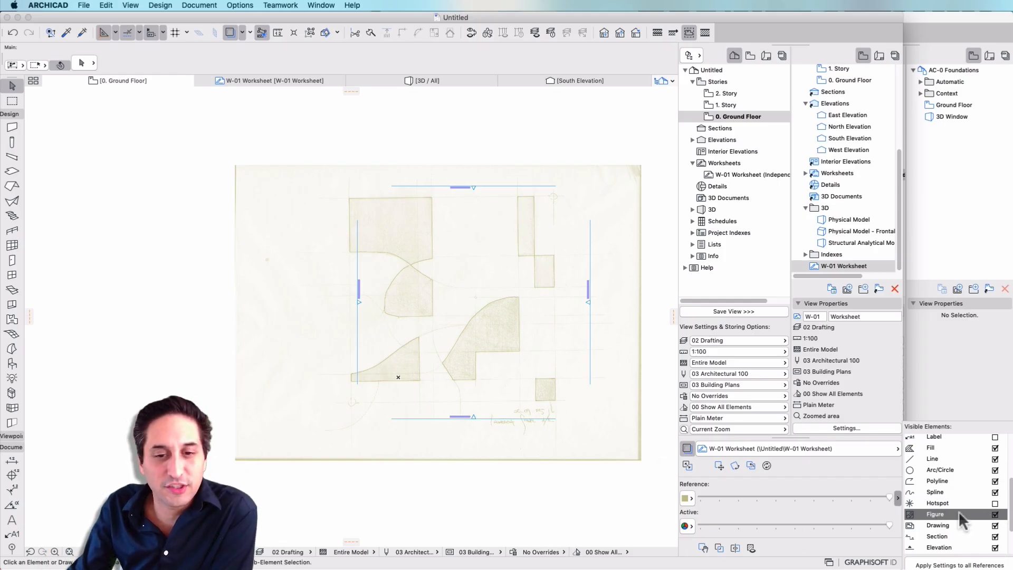
- Try a lower intensity for the W-01 Worksheet trace reference
{"action": "left_click", "coordinate": [860, 480]}
{"action": "mouse_move", "coordinate": [888, 496]}
{"action": "left_mouse_down"}
{"action": "mouse_move", "coordinate": [740, 512]}
{"action": "mouse_move", "coordinate": [827, 501]}
{"action": "left_mouse_up"}
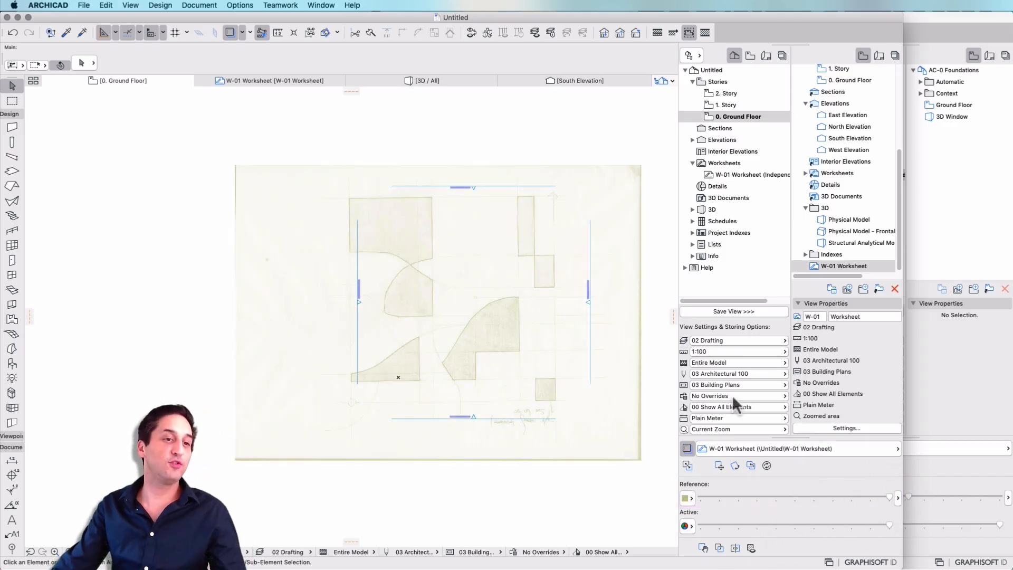
- Widen the Untitled project window, viewing the AC-0 Foundations worksheet in between
{"action": "left_click_drag", "start_coordinate": [903, 77], "coordinate": [975, 74]}
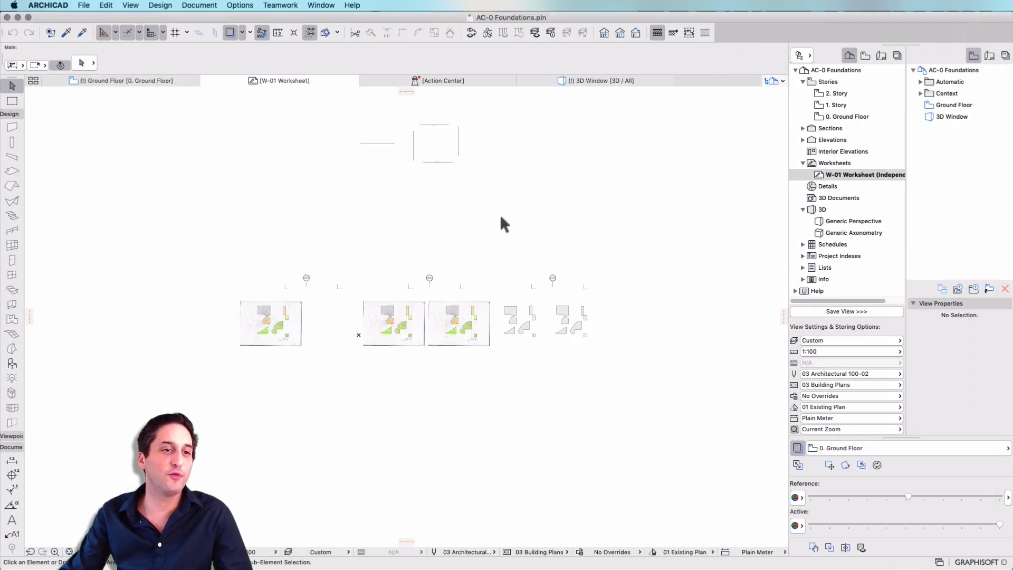
{"action": "scroll", "coordinate": [266, 304], "scroll_direction": "up", "scroll_amount": 2}
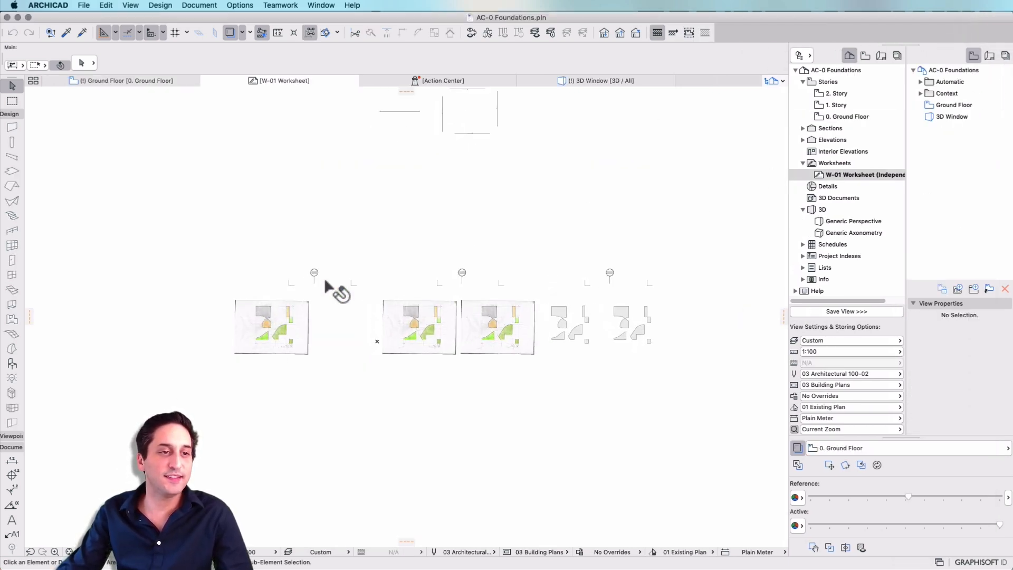
{"action": "mouse_move", "coordinate": [1011, 38]}
{"action": "left_mouse_down"}
{"action": "mouse_move", "coordinate": [998, 37]}
{"action": "mouse_move", "coordinate": [1011, 37]}
{"action": "left_mouse_up"}
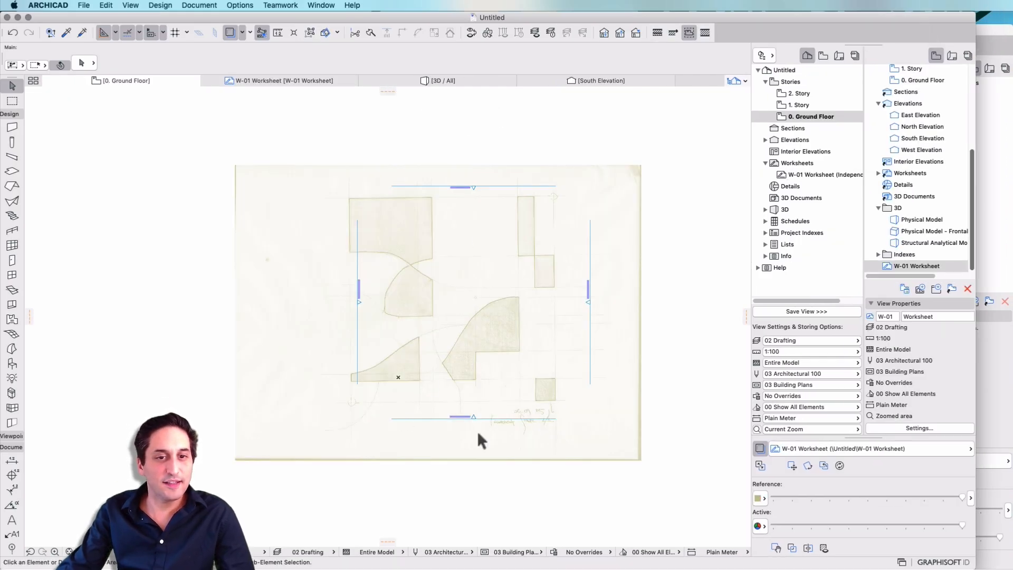
- Display the W-01 Worksheet trace reference in Original Color and lower its intensity to a faint level
{"action": "left_click", "coordinate": [760, 500]}
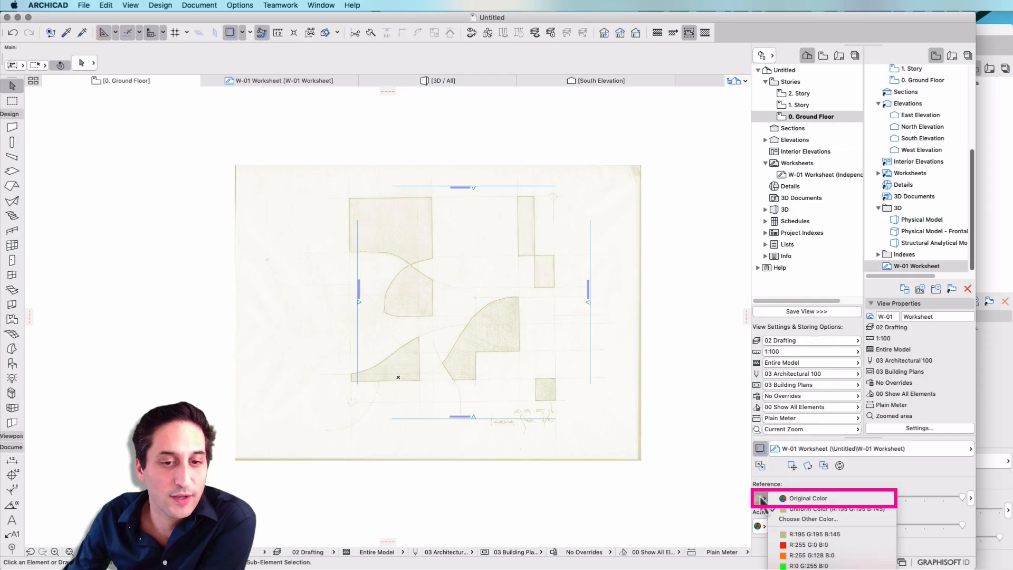
{"action": "left_click", "coordinate": [803, 498]}
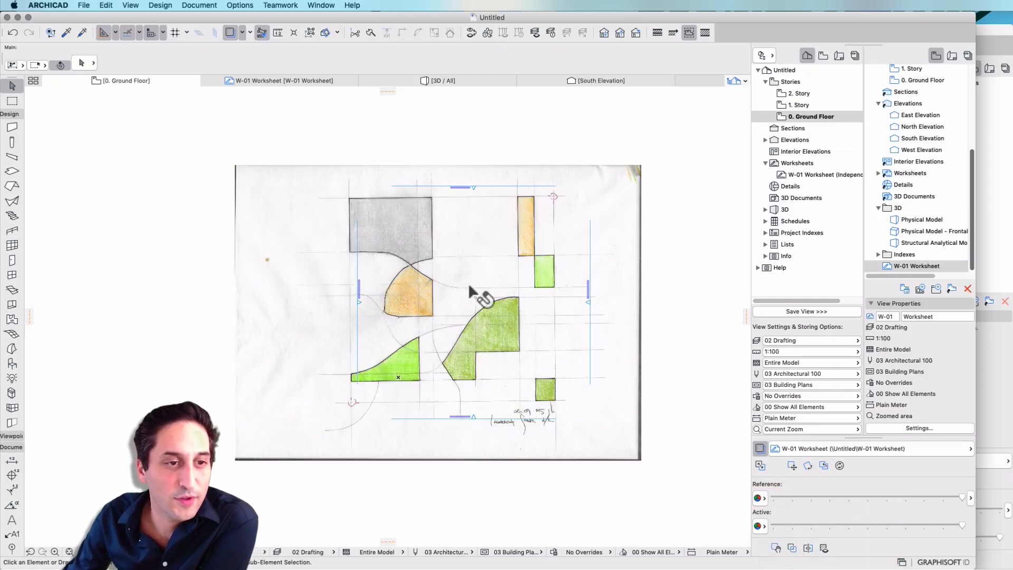
{"action": "scroll", "coordinate": [467, 274], "scroll_direction": "up", "scroll_amount": 3}
{"action": "left_click_drag", "start_coordinate": [962, 497], "coordinate": [801, 505]}
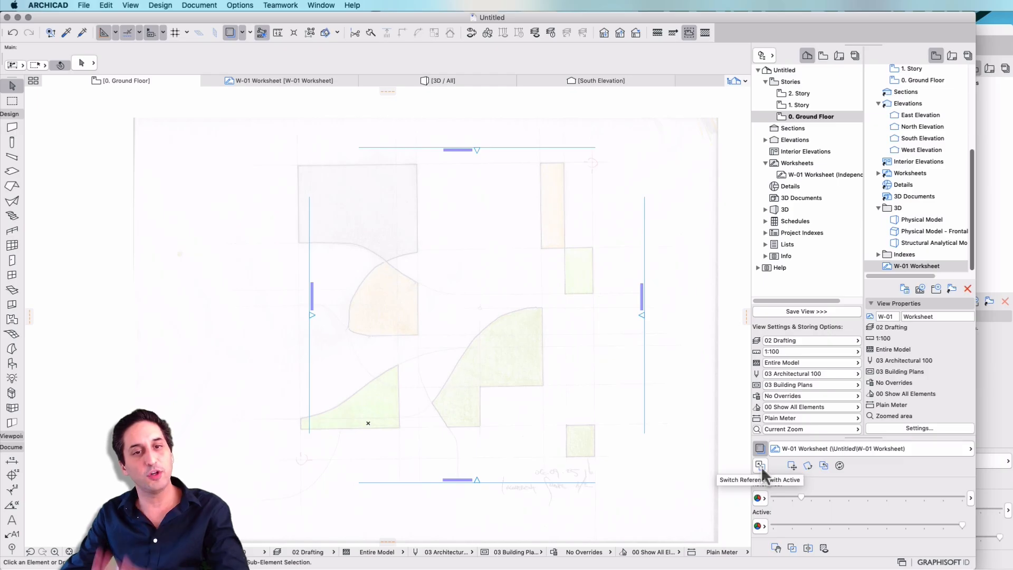
- Select the elevation markers on the ground floor, and switch the trace reference with the active view to make the worksheet editable
{"action": "left_click", "coordinate": [760, 466]}
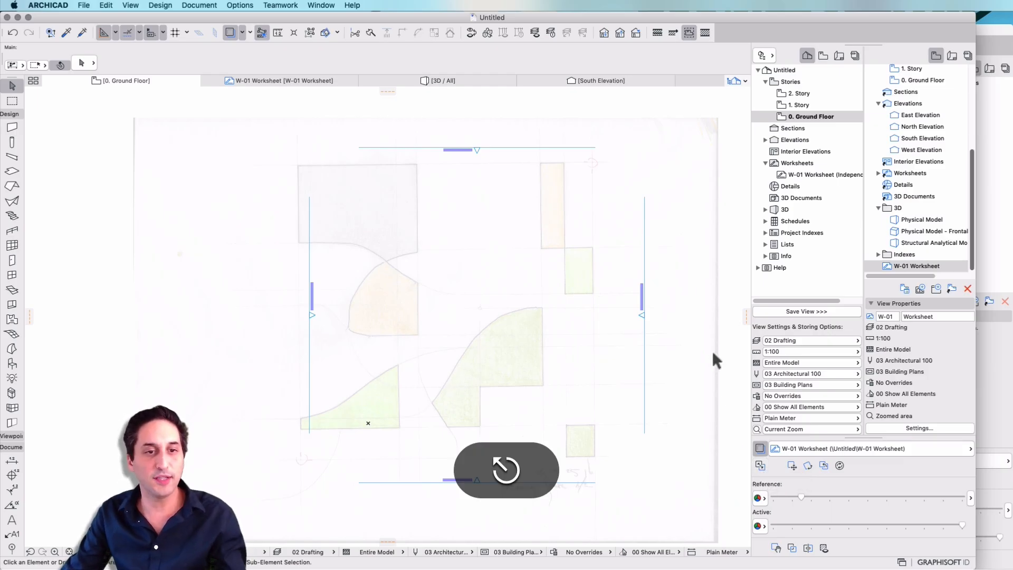
{"action": "mouse_move", "coordinate": [231, 122]}
{"action": "left_mouse_down"}
{"action": "mouse_move", "coordinate": [664, 463]}
{"action": "mouse_move", "coordinate": [679, 510]}
{"action": "left_mouse_up"}
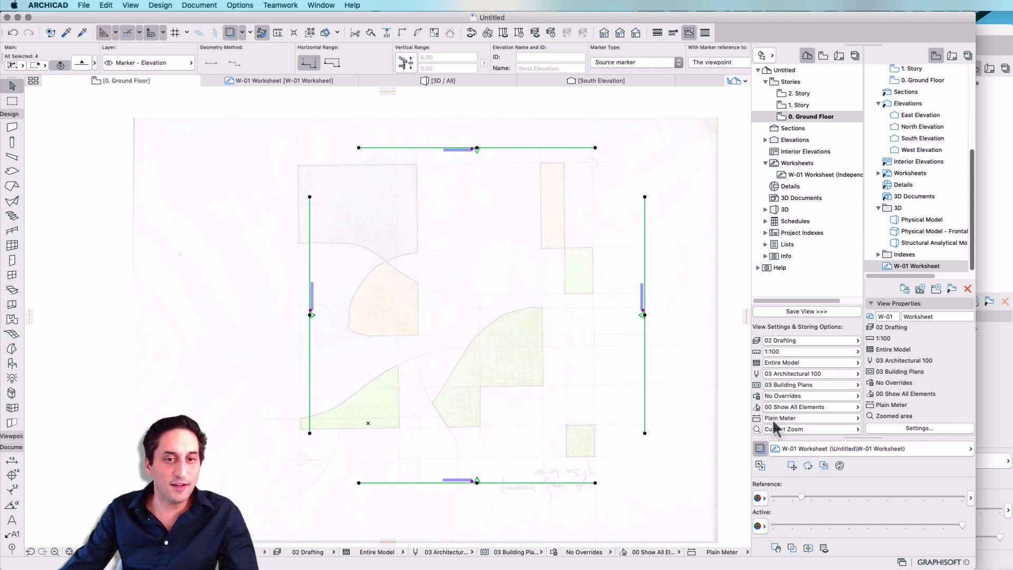
{"action": "left_click", "coordinate": [760, 466]}
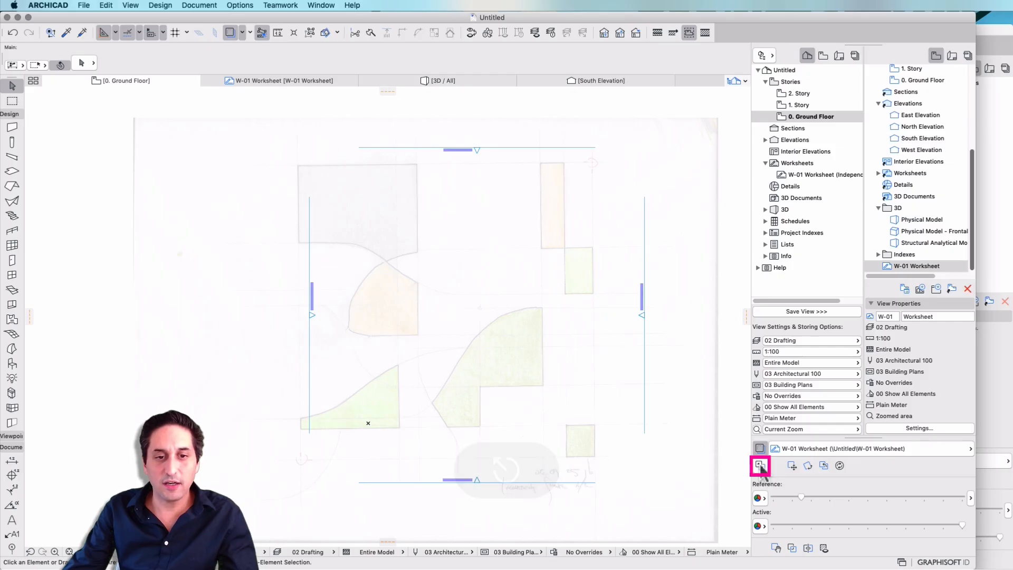
{"action": "left_click", "coordinate": [761, 466]}
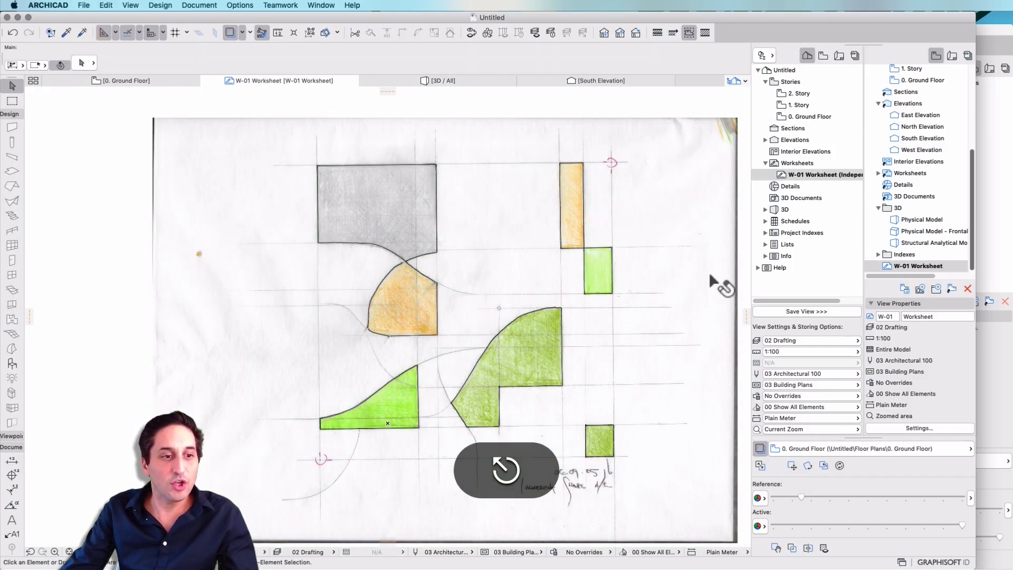
- Fade the active worksheet to reveal the ground floor reference, and move the scanned sketch about 3.76 m at 20°
{"action": "left_click", "coordinate": [541, 327]}
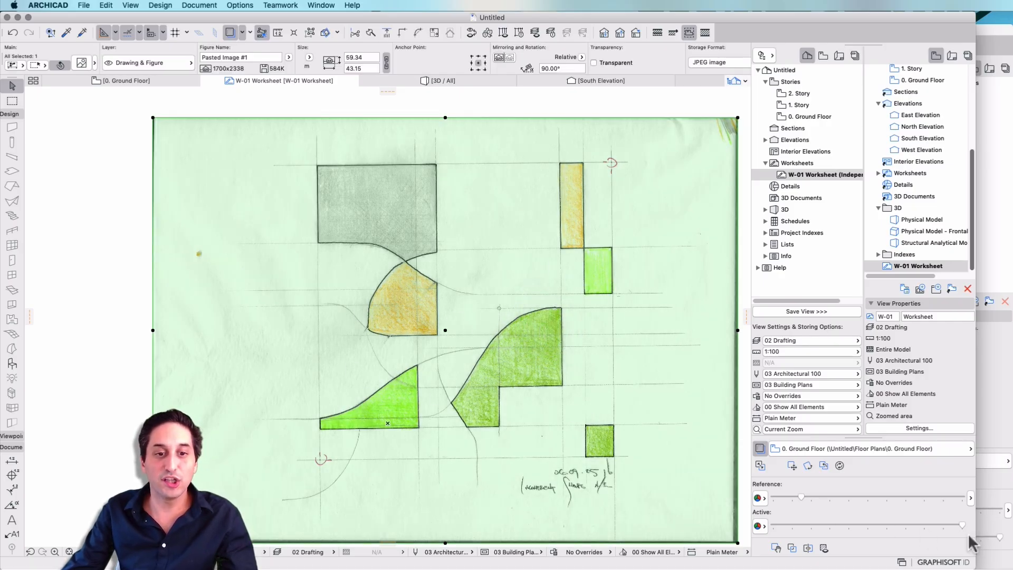
{"action": "left_click_drag", "start_coordinate": [960, 521], "coordinate": [845, 525]}
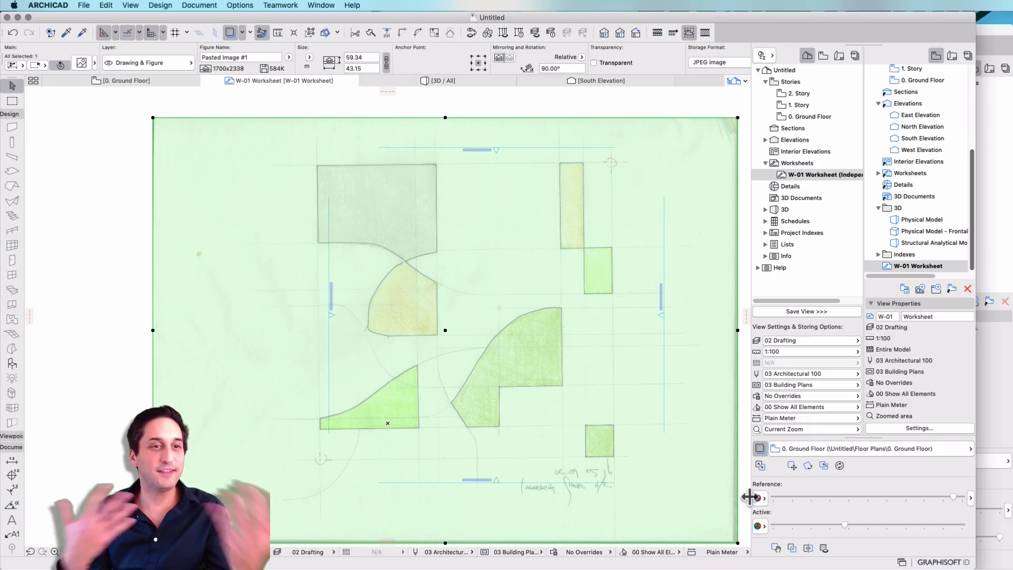
{"action": "left_click", "coordinate": [462, 274]}
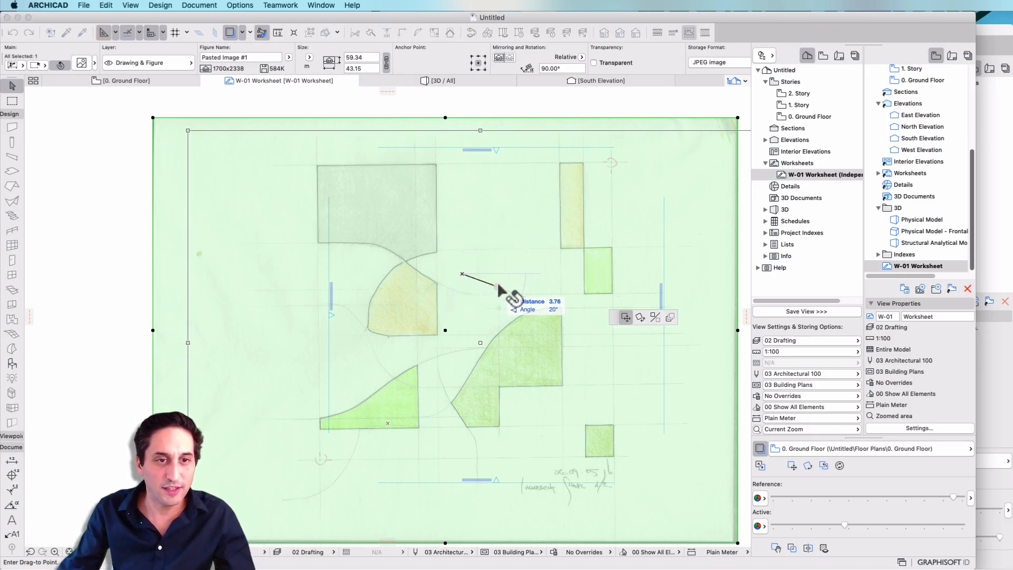
{"action": "left_click", "coordinate": [498, 285]}
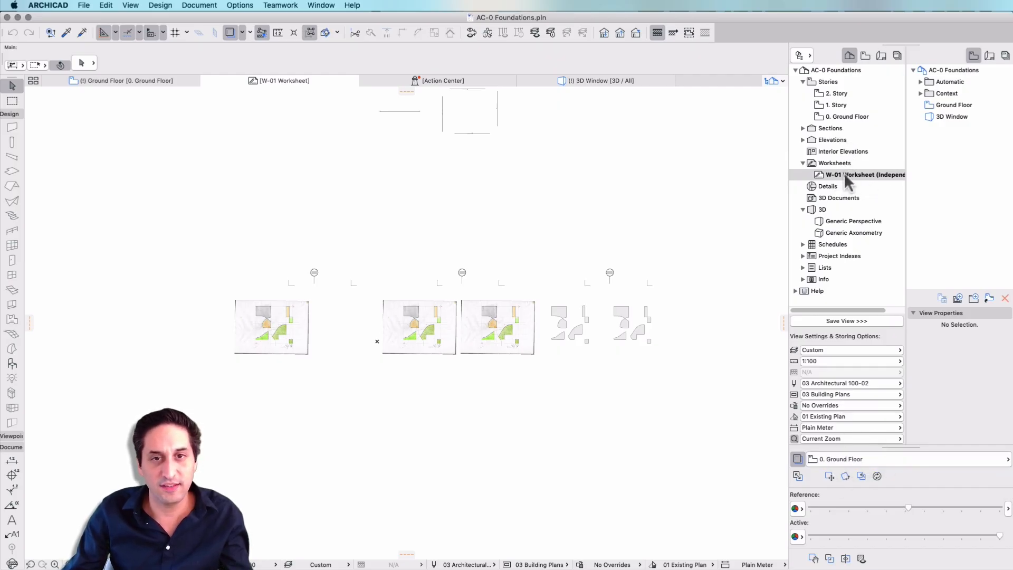
- In AC-0 Foundations, switch the active worksheet with the ground floor reference and lower the worksheet reference's intensity
{"action": "left_click", "coordinate": [801, 478]}
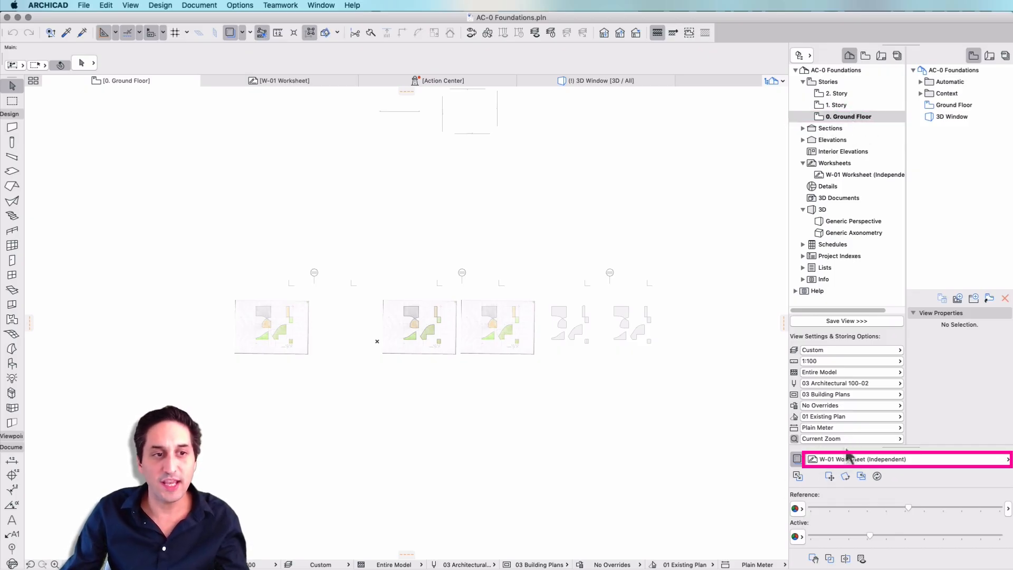
{"action": "left_click_drag", "start_coordinate": [909, 509], "coordinate": [845, 509]}
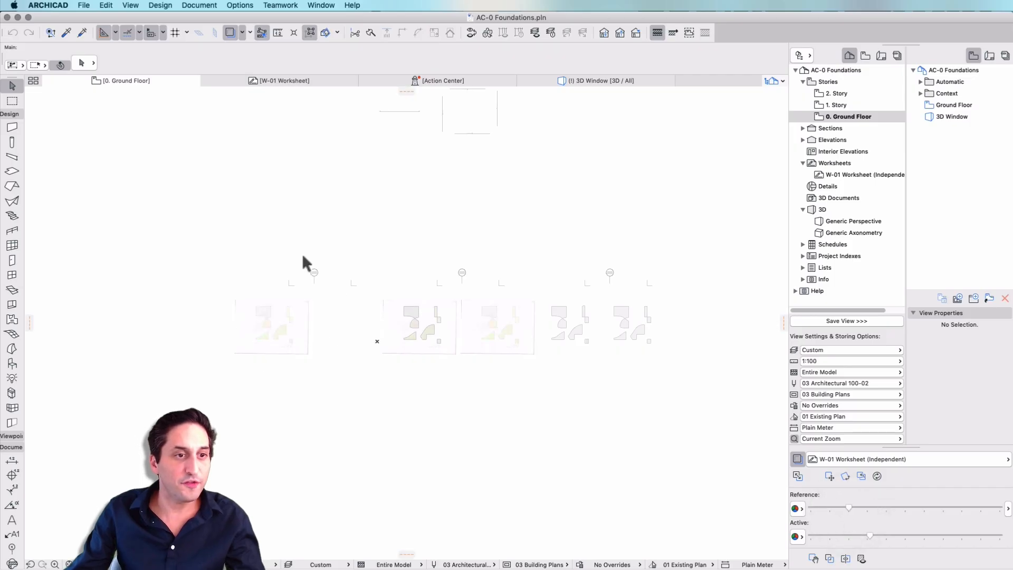
- Activate the Morph tool, cycle through its geometry methods, and keep the Polygonal method
{"action": "scroll", "coordinate": [463, 317], "scroll_direction": "up", "scroll_amount": 5}
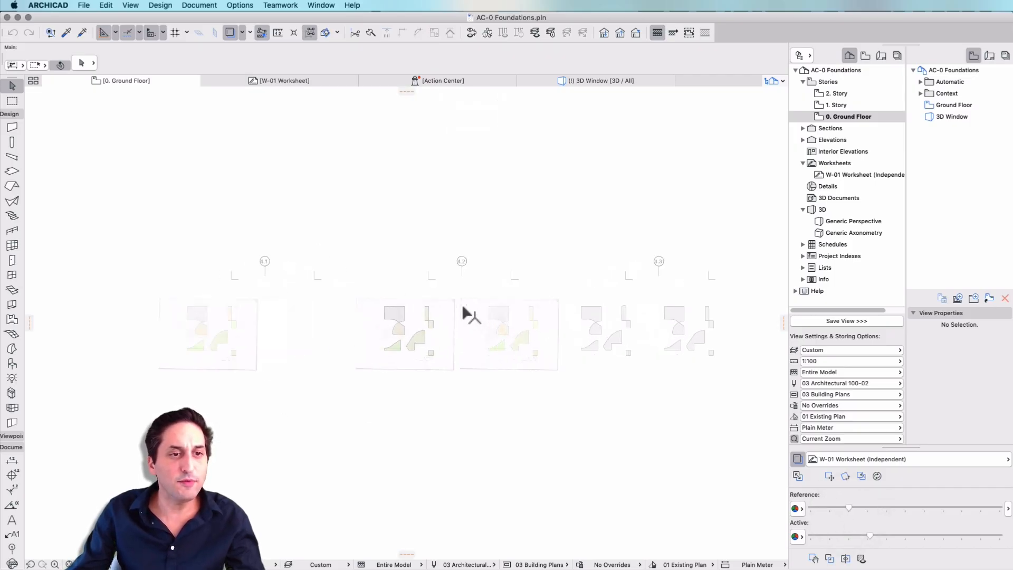
{"action": "scroll", "coordinate": [413, 333], "scroll_direction": "down", "scroll_amount": 3}
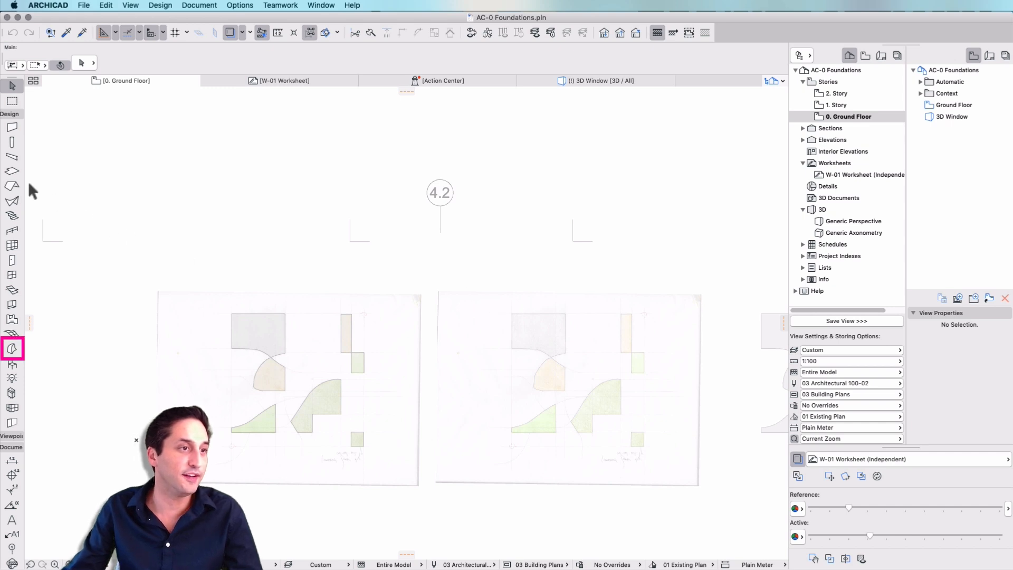
{"action": "left_click", "coordinate": [11, 349]}
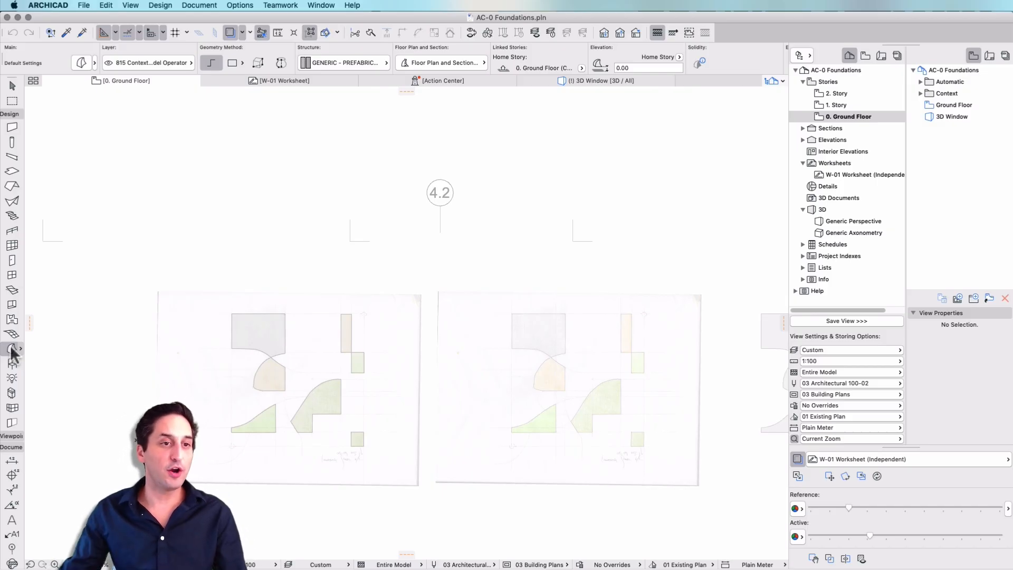
{"action": "scroll", "coordinate": [498, 381], "scroll_direction": "up", "scroll_amount": 2}
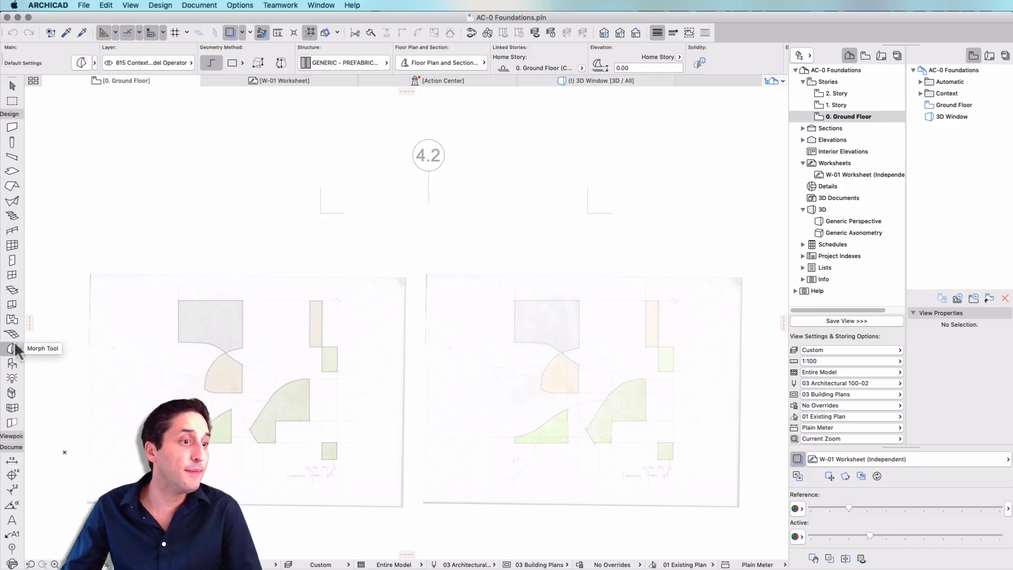
{"action": "left_click", "coordinate": [12, 348]}
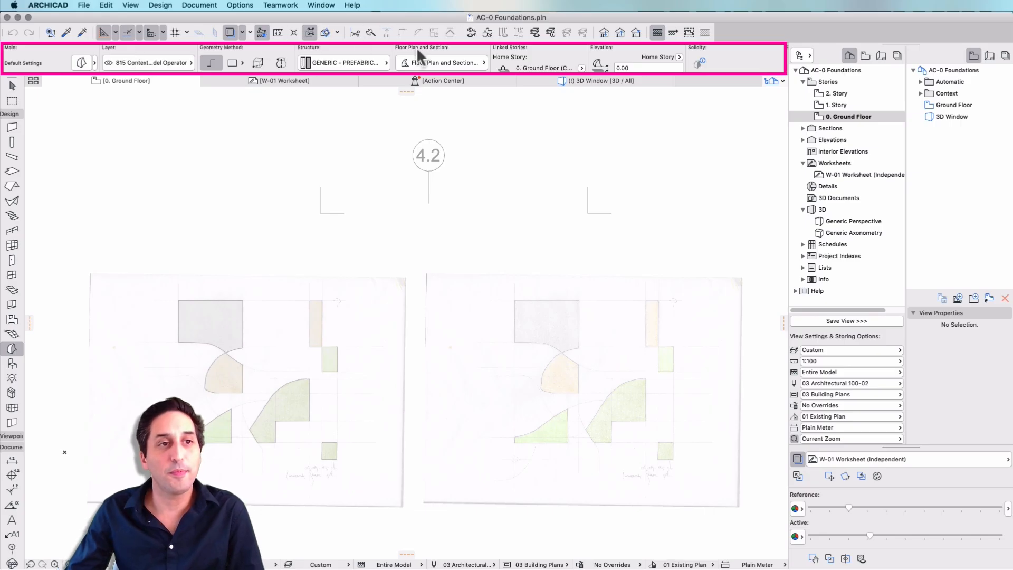
{"action": "scroll", "coordinate": [420, 62], "scroll_direction": "right", "scroll_amount": 3}
{"action": "scroll", "coordinate": [420, 62], "scroll_direction": "left", "scroll_amount": 3}
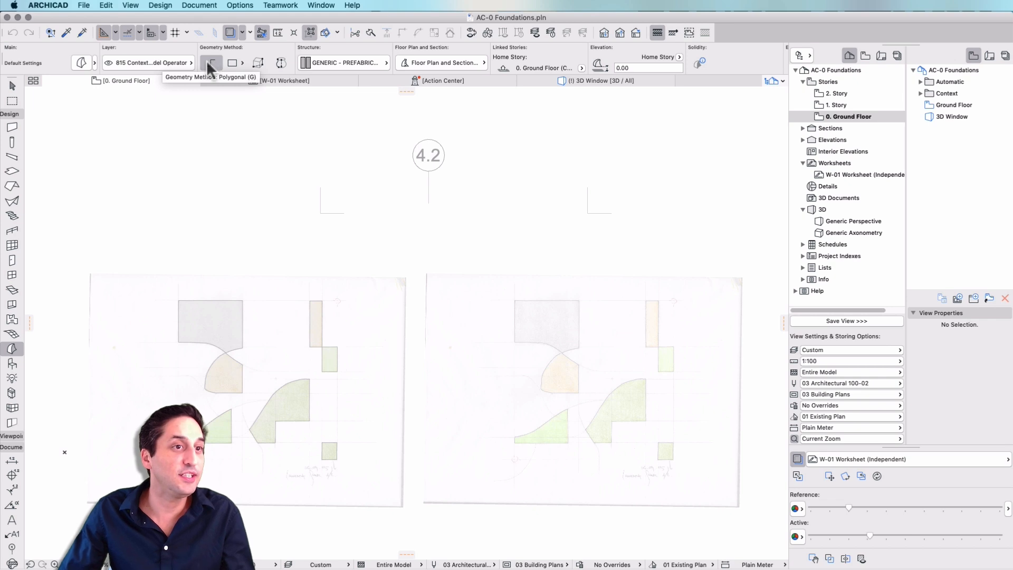
{"action": "key", "text": "g"}
{"action": "key", "text": "g"}
{"action": "key", "text": "g"}
{"action": "key", "text": "g"}
{"action": "key", "text": "g"}
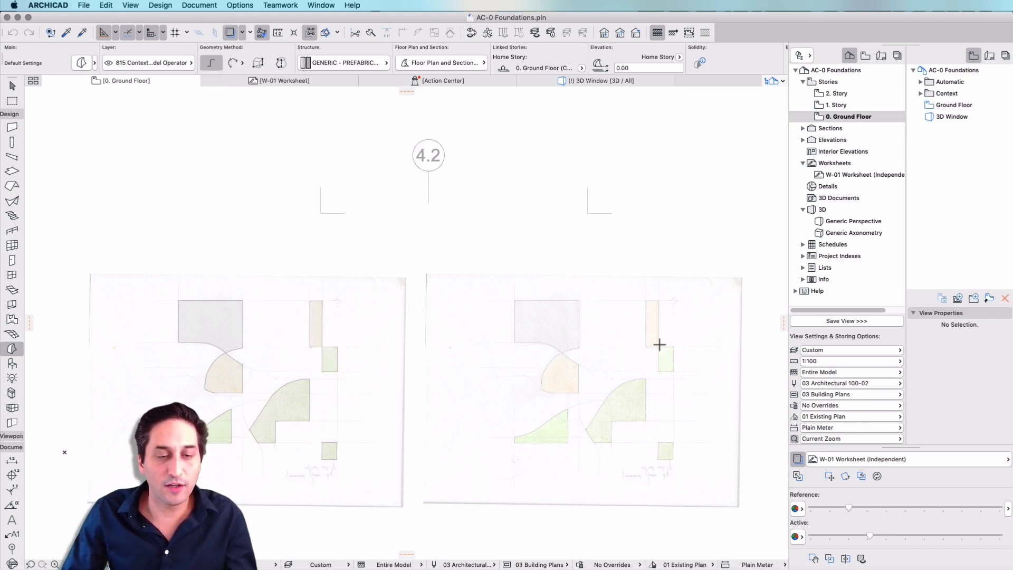
- Trace the tall narrow orange rectangle of the sketch as a closed polygonal morph, about 2.16 by 7.30 m
{"action": "scroll", "coordinate": [663, 336], "scroll_direction": "up", "scroll_amount": 5}
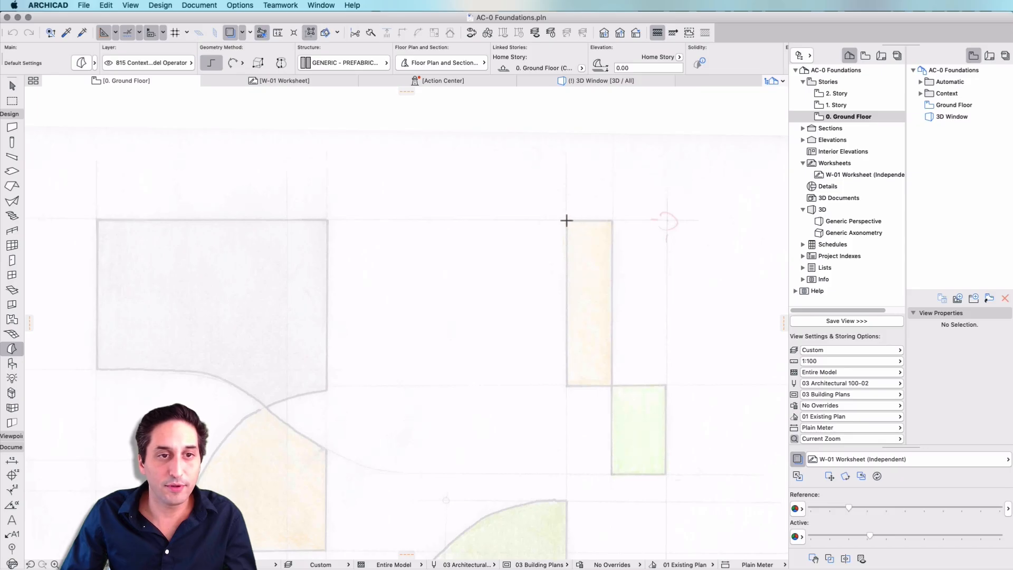
{"action": "left_click", "coordinate": [567, 221]}
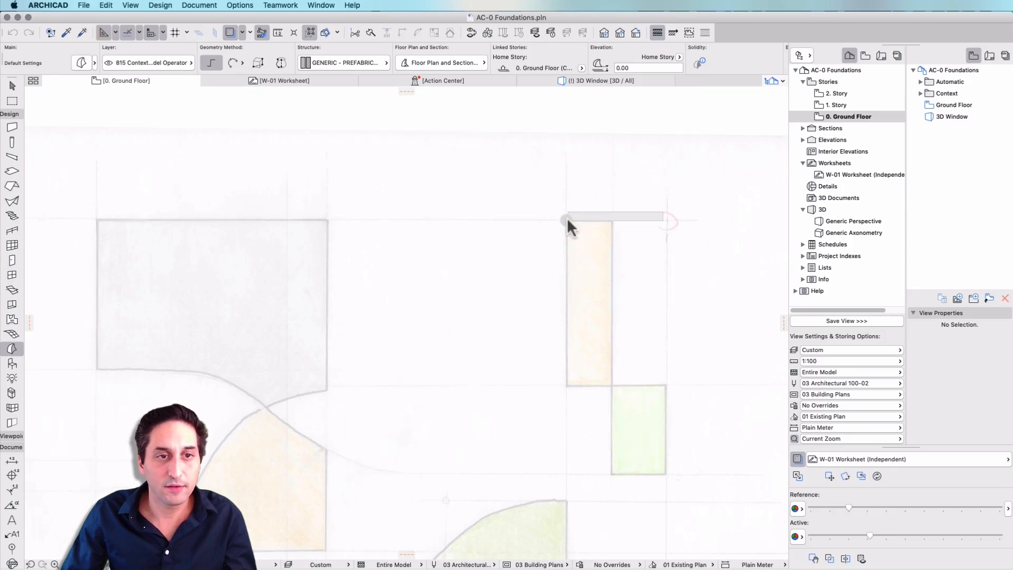
{"action": "left_click", "coordinate": [612, 221]}
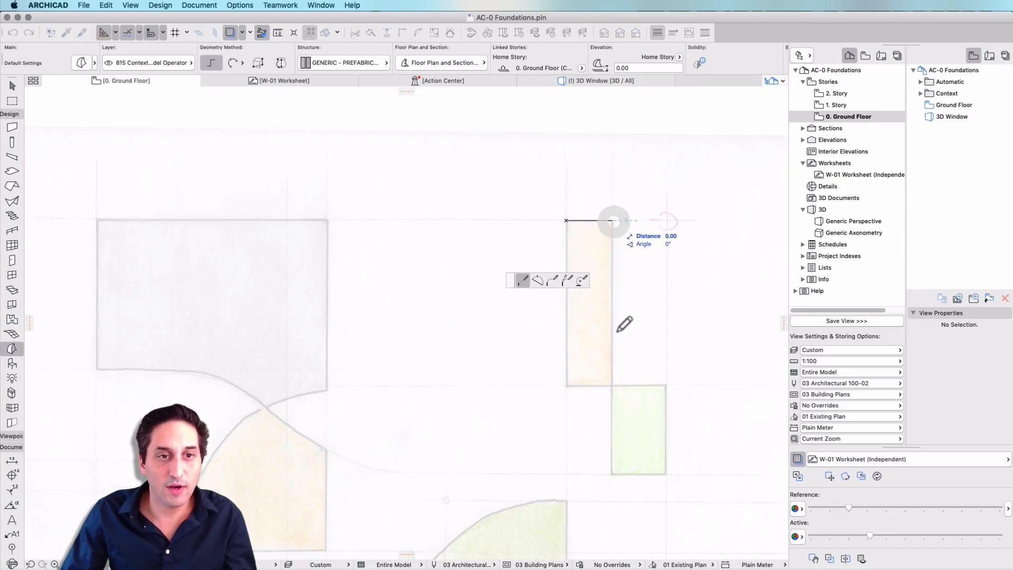
{"action": "left_click", "coordinate": [613, 386]}
{"action": "left_click", "coordinate": [567, 387]}
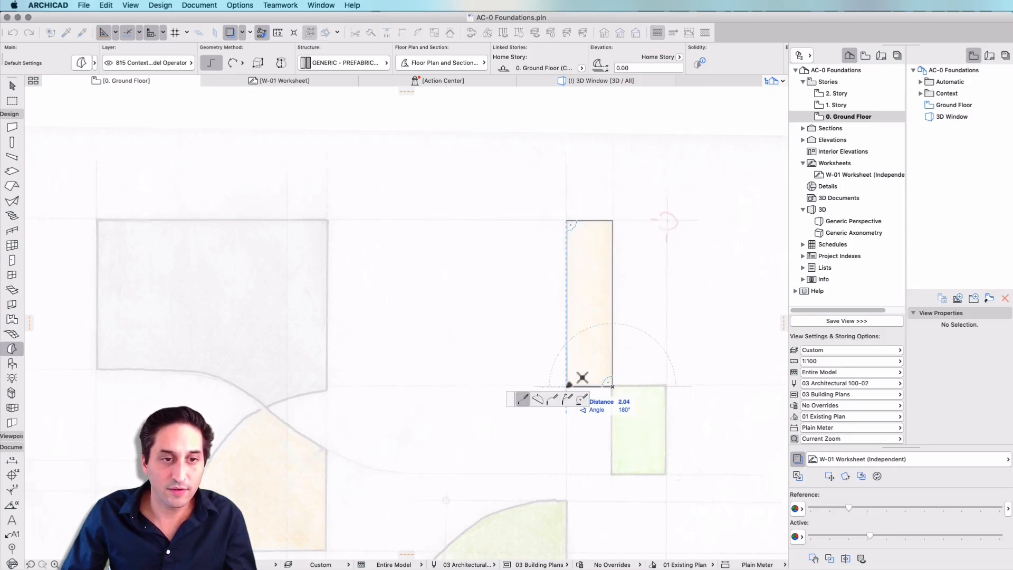
{"action": "left_click", "coordinate": [567, 220]}
- Begin a polygonal morph on the grey shape, tracing its upper edge about 10.1 m and its right side about 7.54 m
{"action": "scroll", "coordinate": [622, 246], "scroll_direction": "down", "scroll_amount": 3}
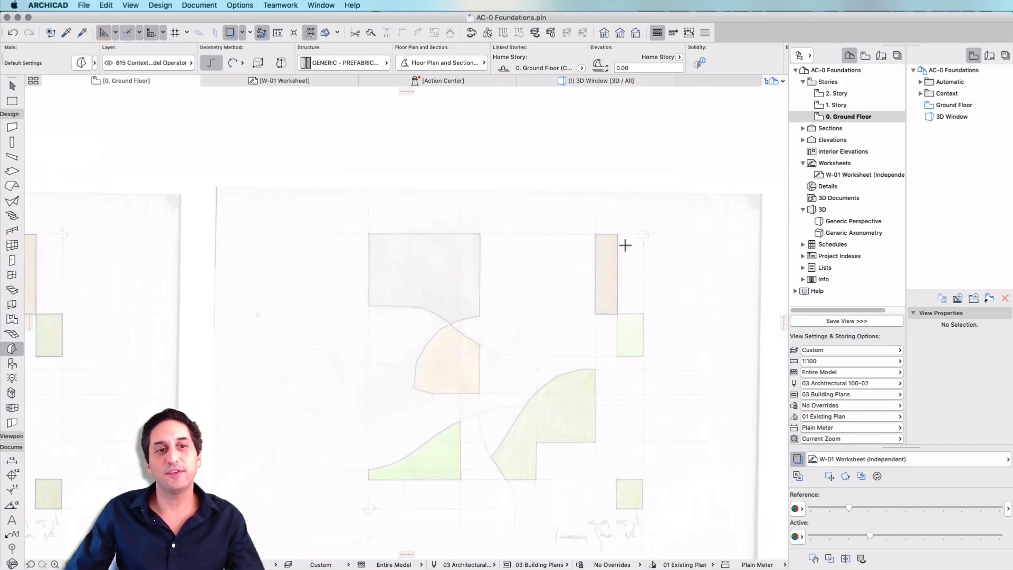
{"action": "scroll", "coordinate": [399, 274], "scroll_direction": "up", "scroll_amount": 3}
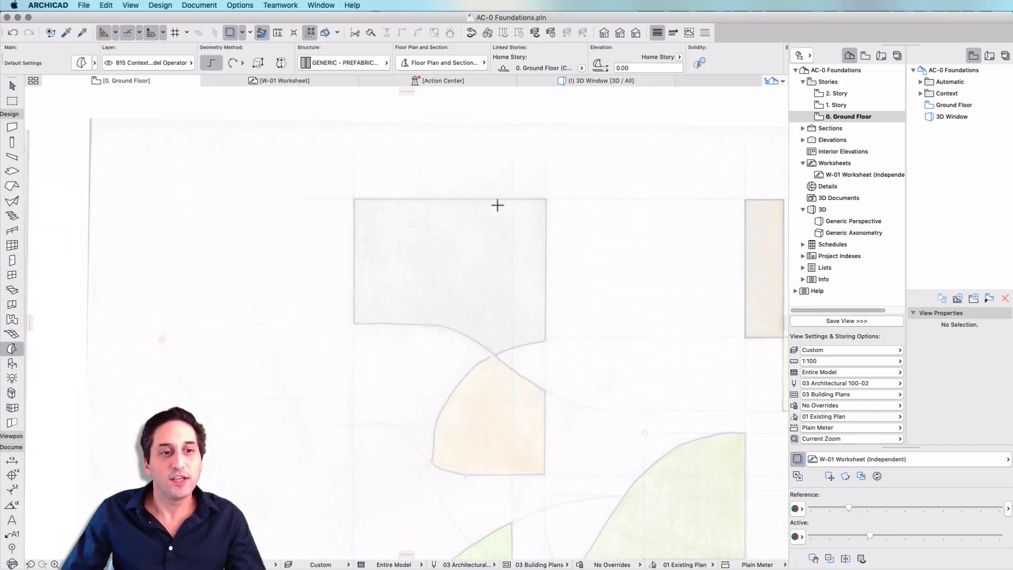
{"action": "left_click", "coordinate": [354, 197]}
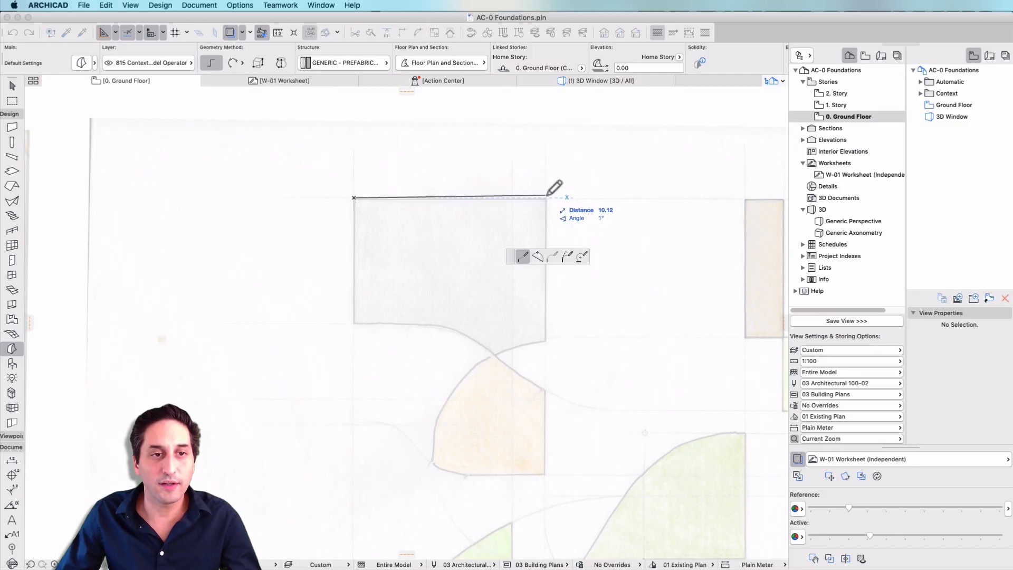
{"action": "left_click", "coordinate": [547, 197]}
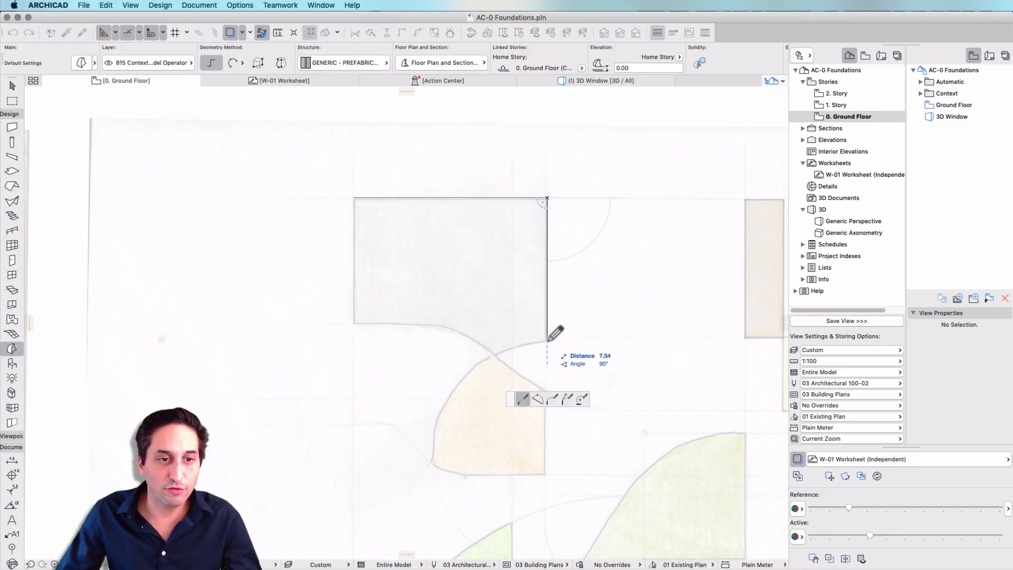
{"action": "left_click", "coordinate": [548, 341]}
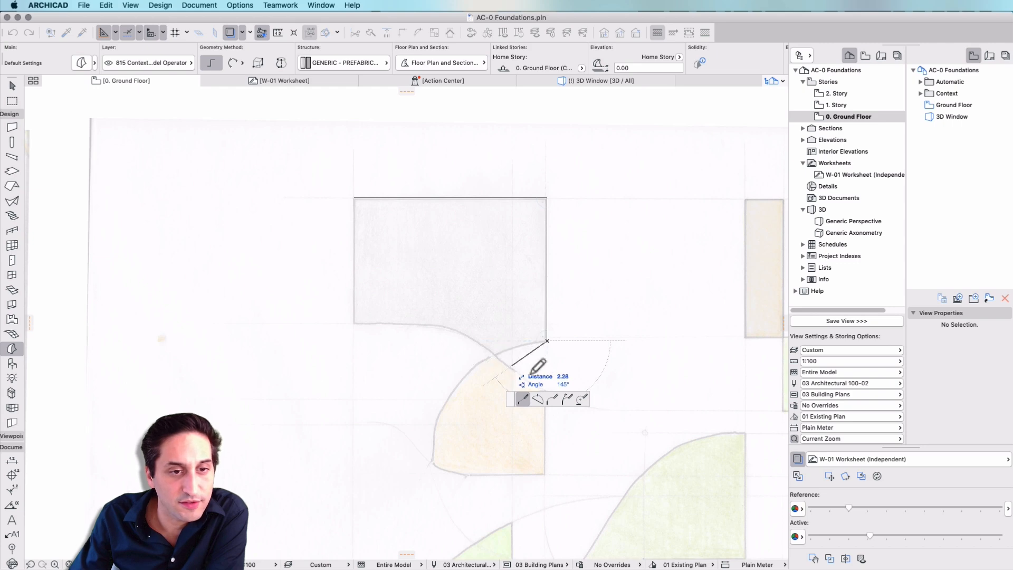
- Continue the grey shape's outline with two arc segments along its curved lower edge, spanning about 2.85 m and 4.17 m
{"action": "left_click", "coordinate": [538, 399]}
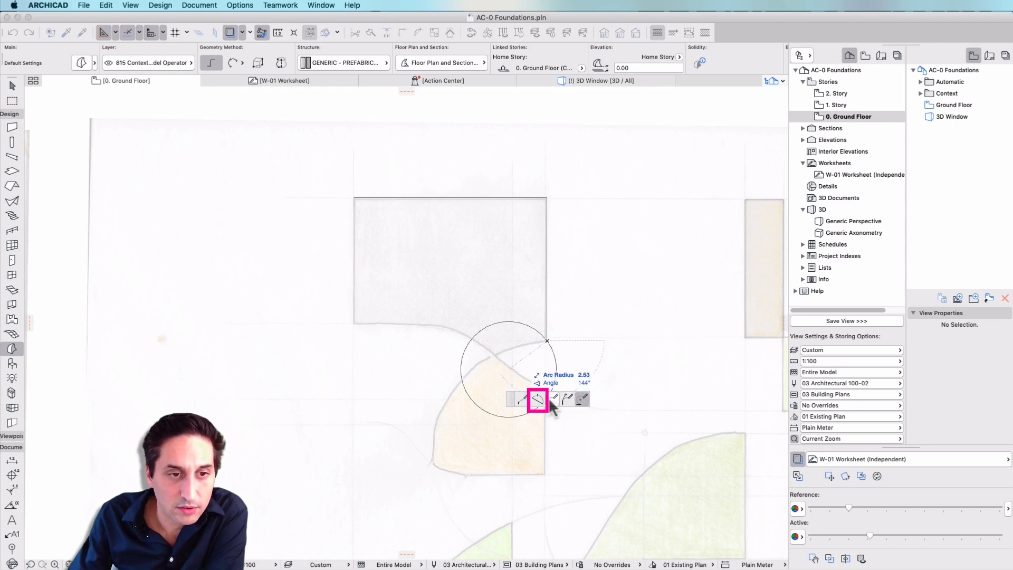
{"action": "left_click", "coordinate": [495, 355]}
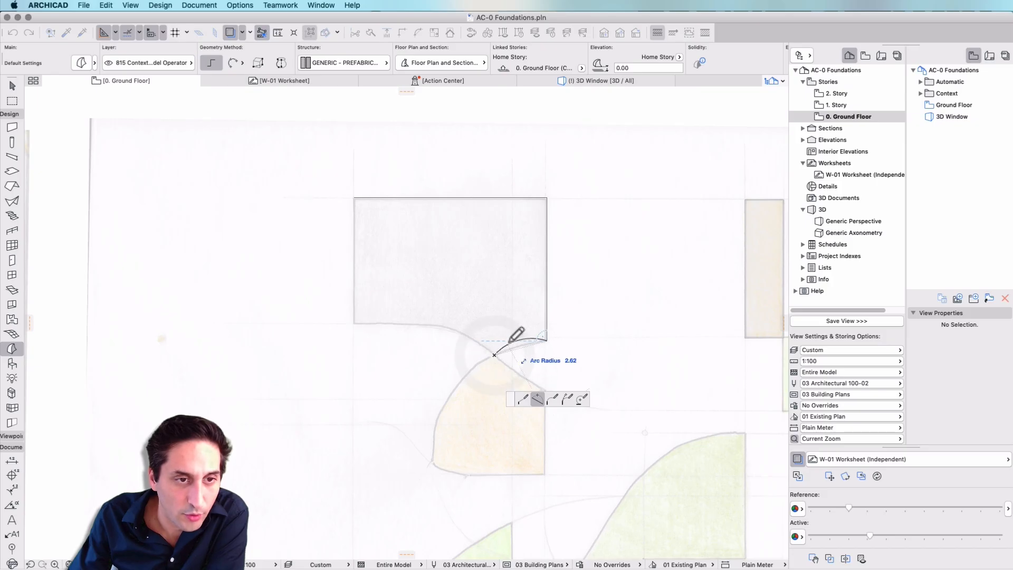
{"action": "left_click", "coordinate": [546, 341]}
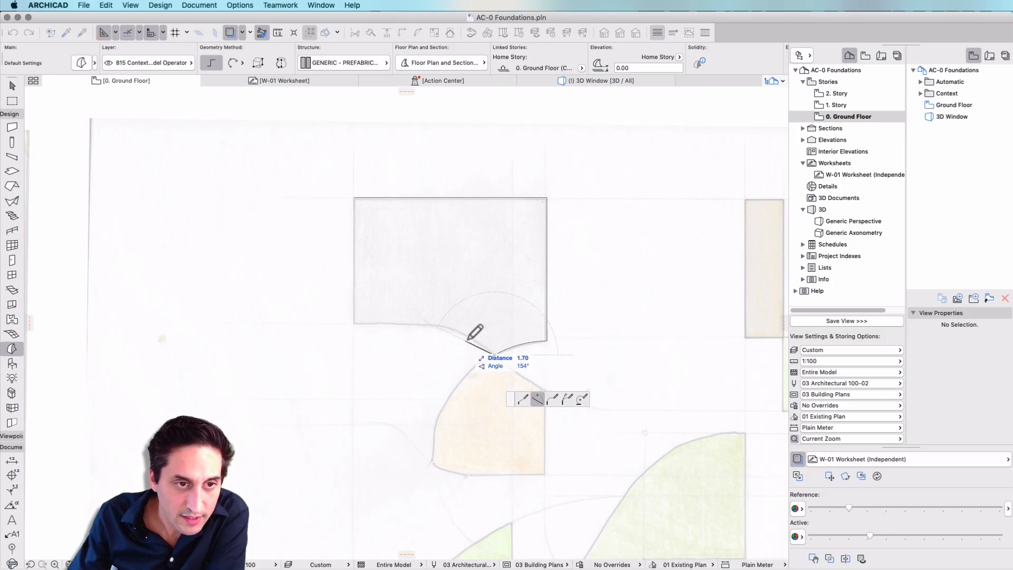
{"action": "left_click", "coordinate": [421, 324]}
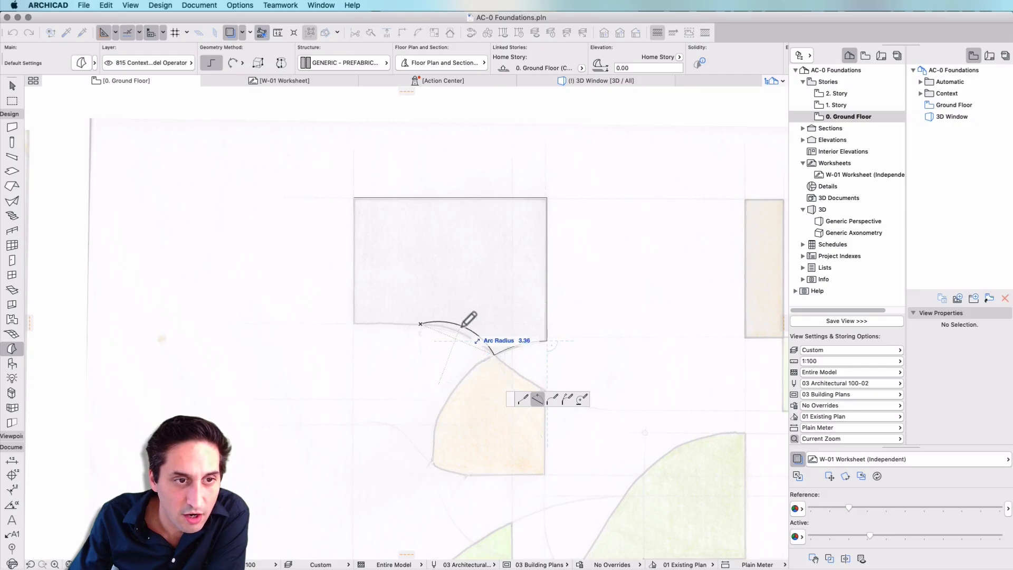
- Finish the grey shape's morph with a straight lower segment about 3.50 m long and a left edge closing at the start corner
{"action": "left_click", "coordinate": [523, 399]}
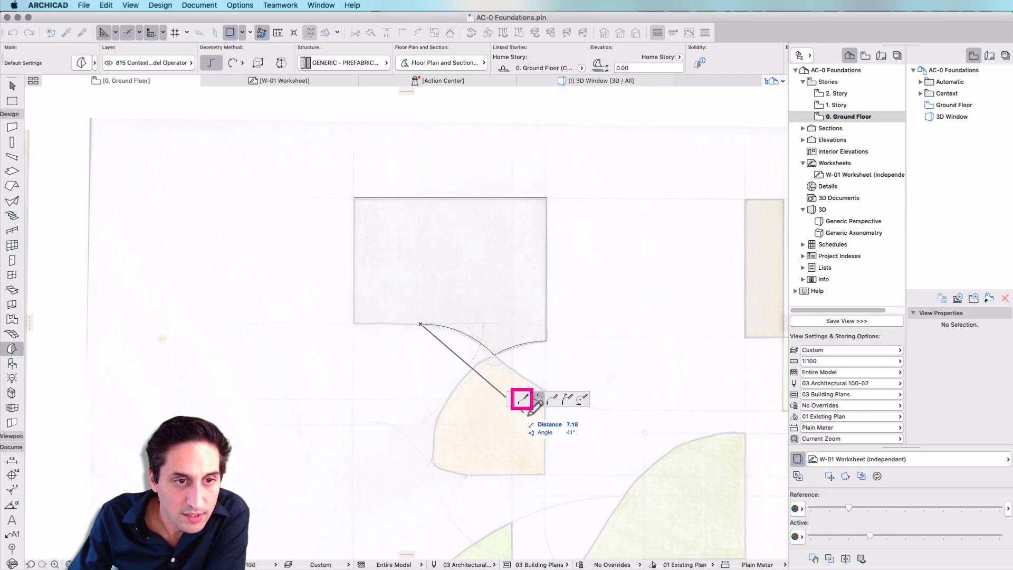
{"action": "left_click", "coordinate": [357, 323]}
{"action": "left_click", "coordinate": [357, 199]}
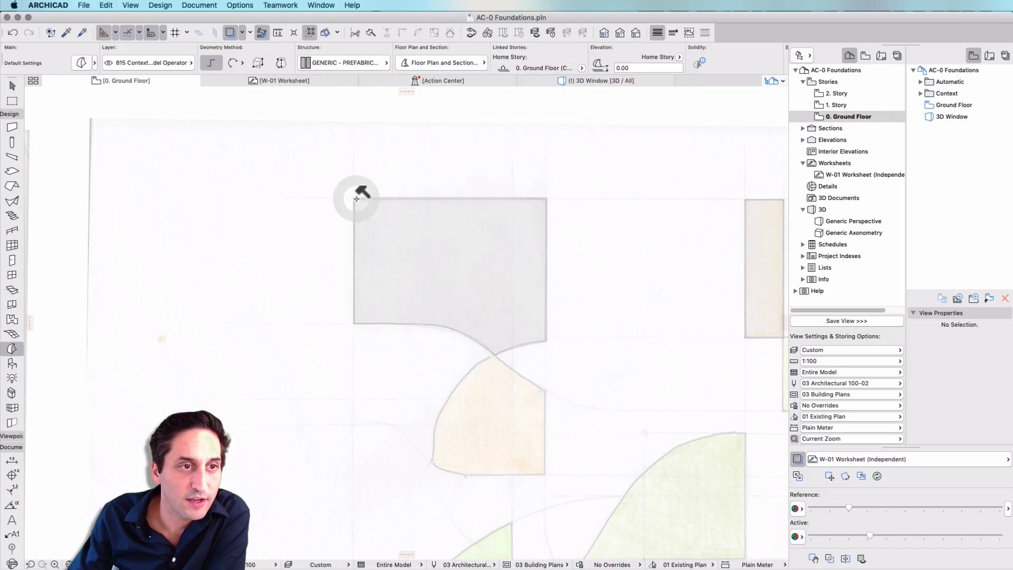
- Leave the Morph tool and examine the traced grey and narrow rectangular morphs beside the completed sets on the floor plan
{"action": "scroll", "coordinate": [356, 199], "scroll_direction": "down", "scroll_amount": 5}
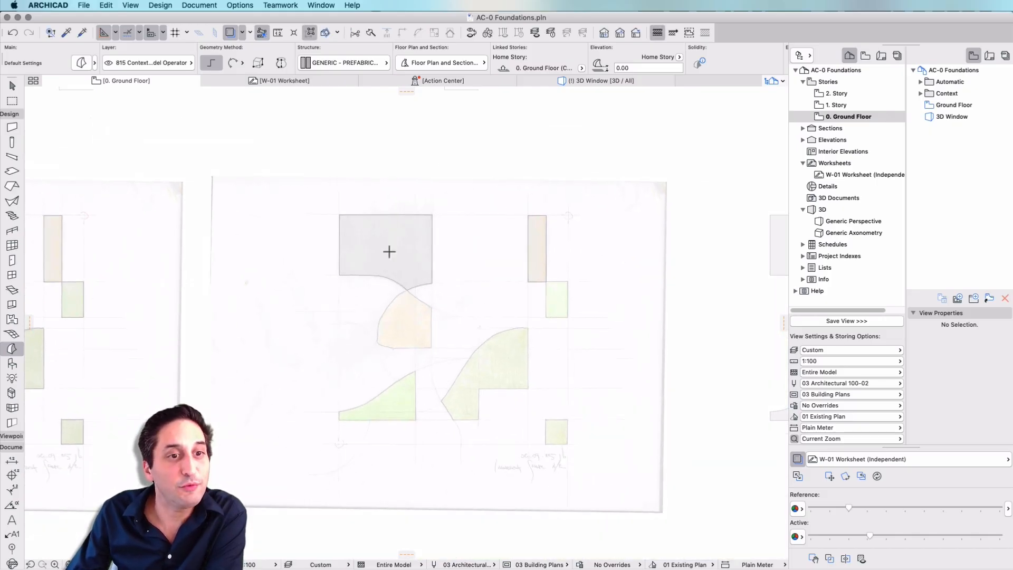
{"action": "scroll", "coordinate": [389, 251], "scroll_direction": "down", "scroll_amount": 3}
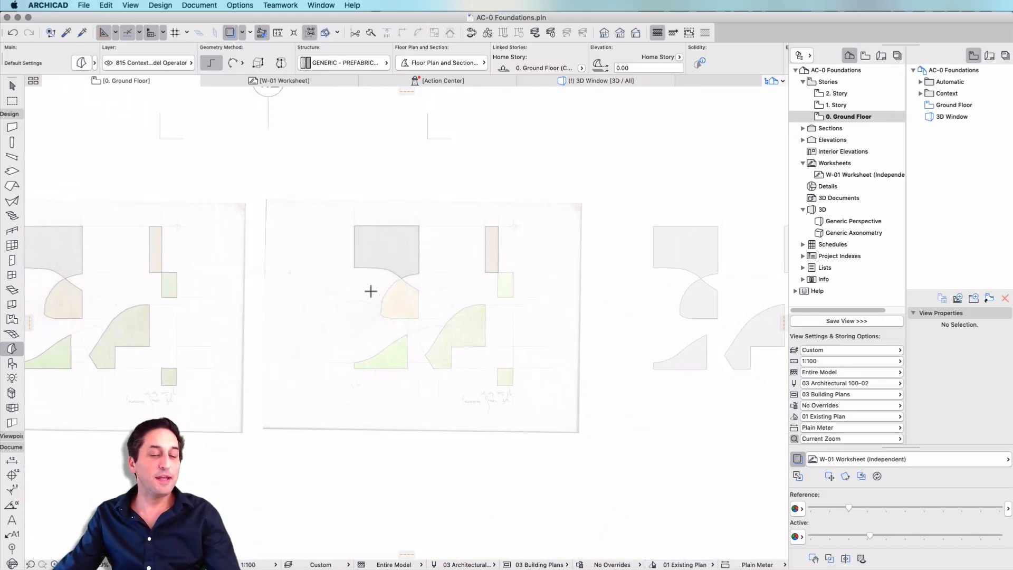
{"action": "scroll", "coordinate": [370, 291], "scroll_direction": "down", "scroll_amount": 2}
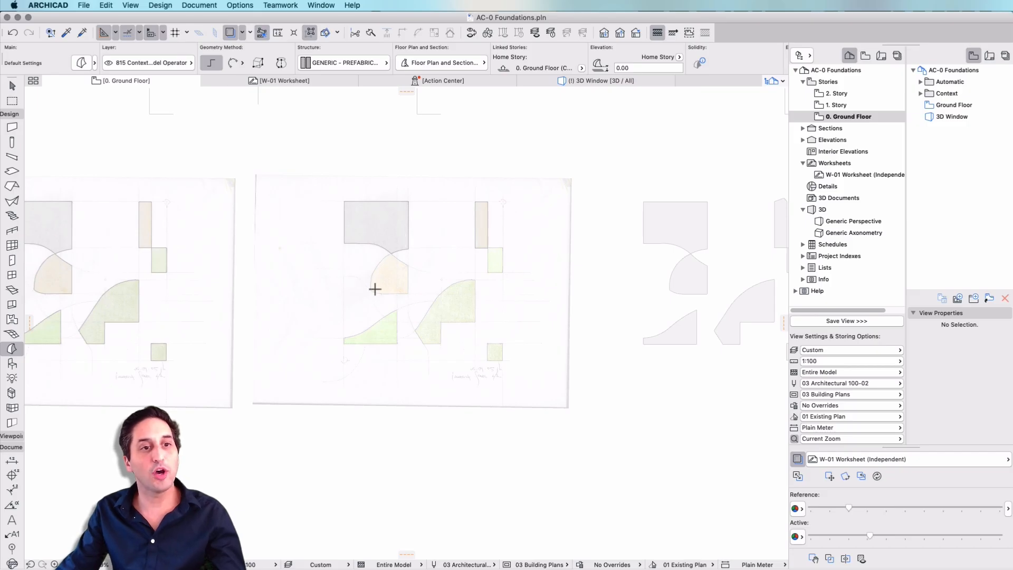
{"action": "key", "text": "Escape"}
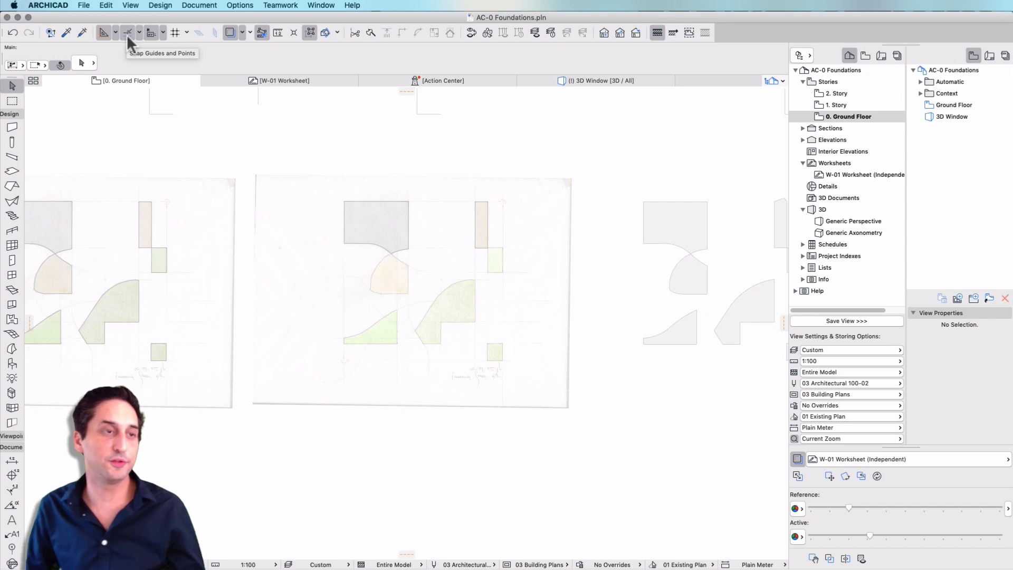
{"action": "middle_click_drag", "start_coordinate": [533, 273], "coordinate": [155, 351]}
{"action": "scroll", "coordinate": [533, 276], "scroll_direction": "up", "scroll_amount": 1}
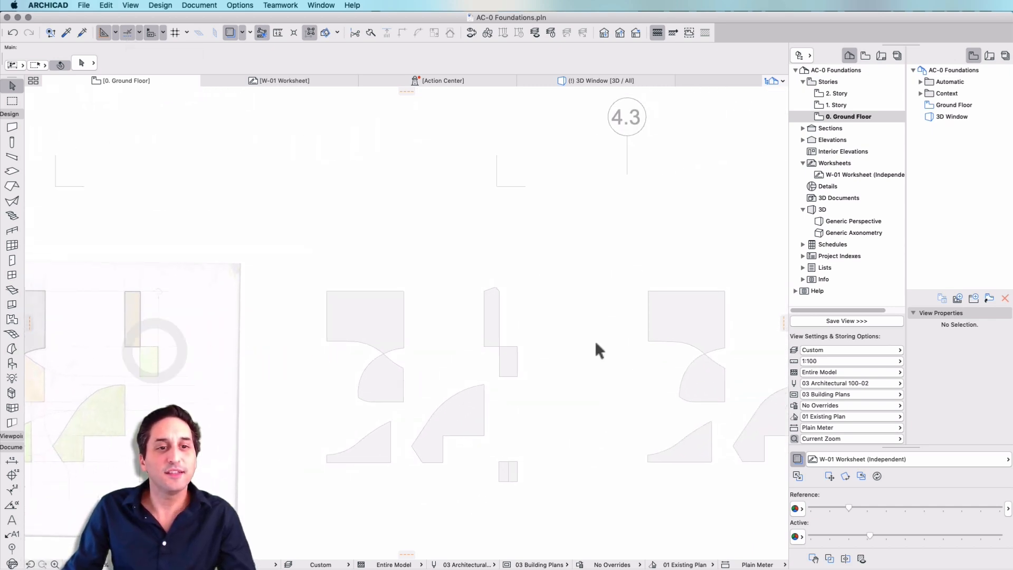
{"action": "scroll", "coordinate": [451, 337], "scroll_direction": "down", "scroll_amount": 5}
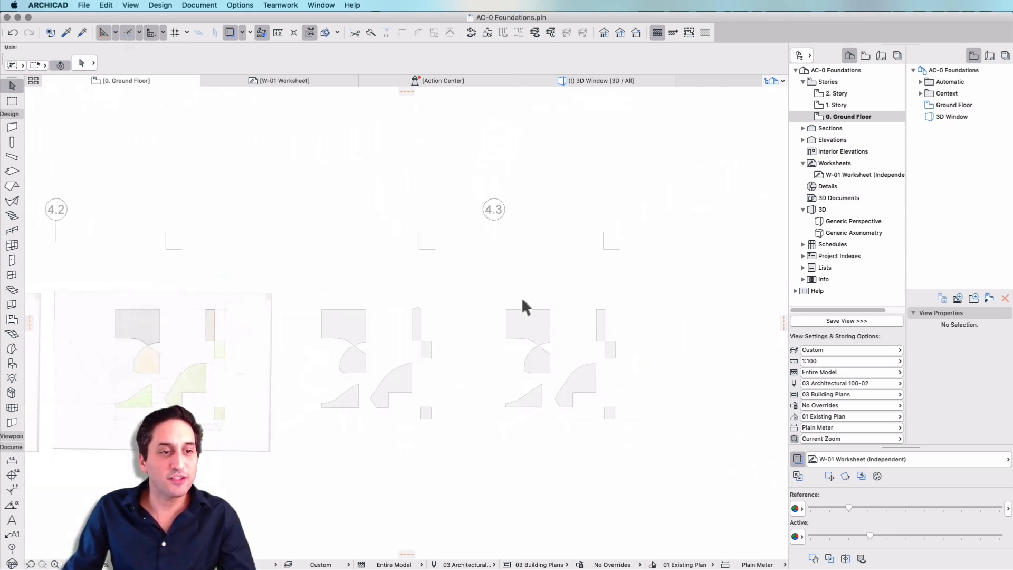
{"action": "scroll", "coordinate": [507, 316], "scroll_direction": "up", "scroll_amount": 5}
{"action": "left_click", "coordinate": [526, 305]}
{"action": "left_click", "coordinate": [612, 299]}
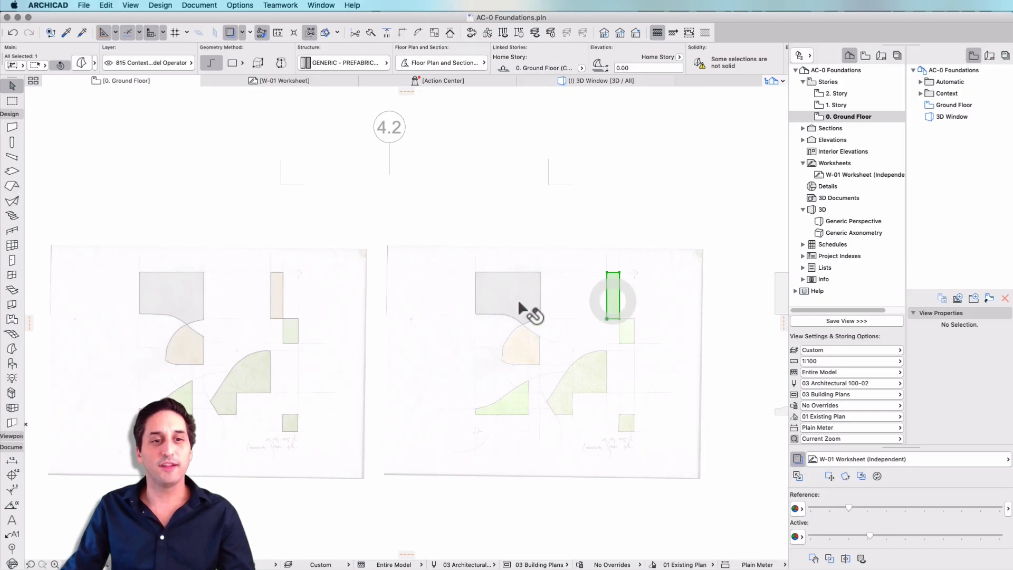
{"action": "left_click", "coordinate": [516, 306]}
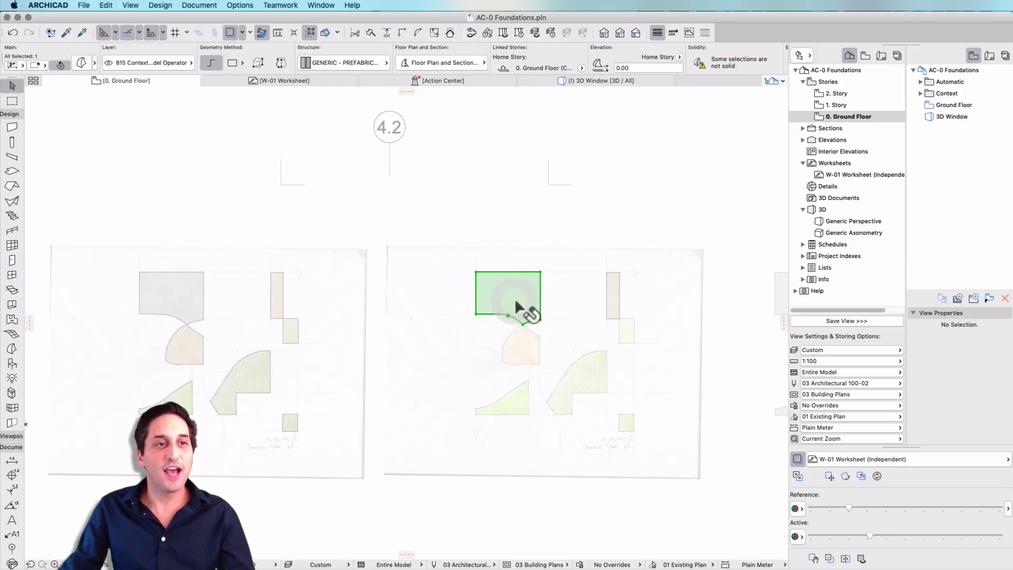
- Deselect the grey-shape morph and open the Generic Perspective 3D view
{"action": "left_click", "coordinate": [639, 171]}
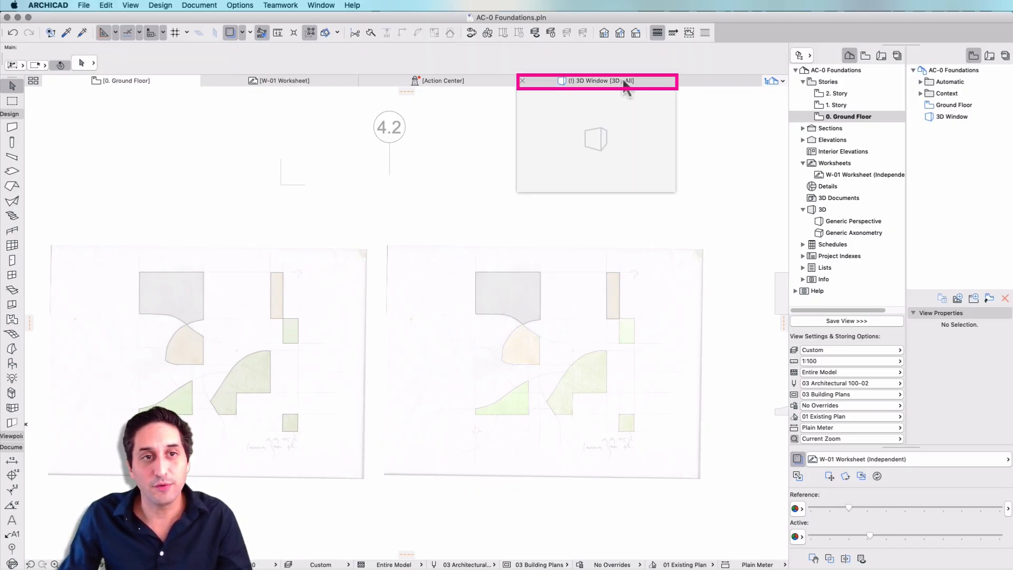
{"action": "left_click", "coordinate": [825, 211]}
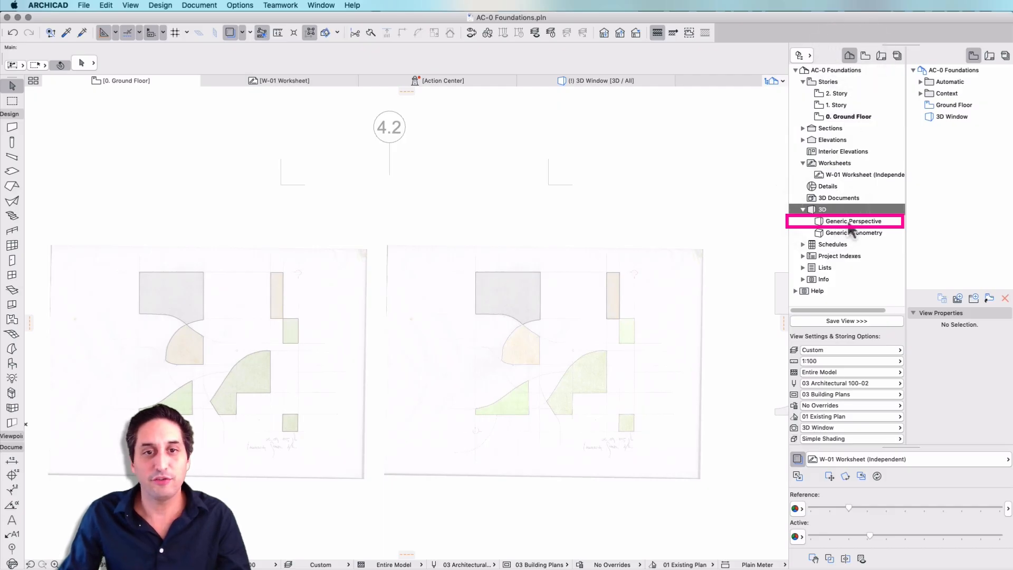
{"action": "double_click", "coordinate": [849, 222]}
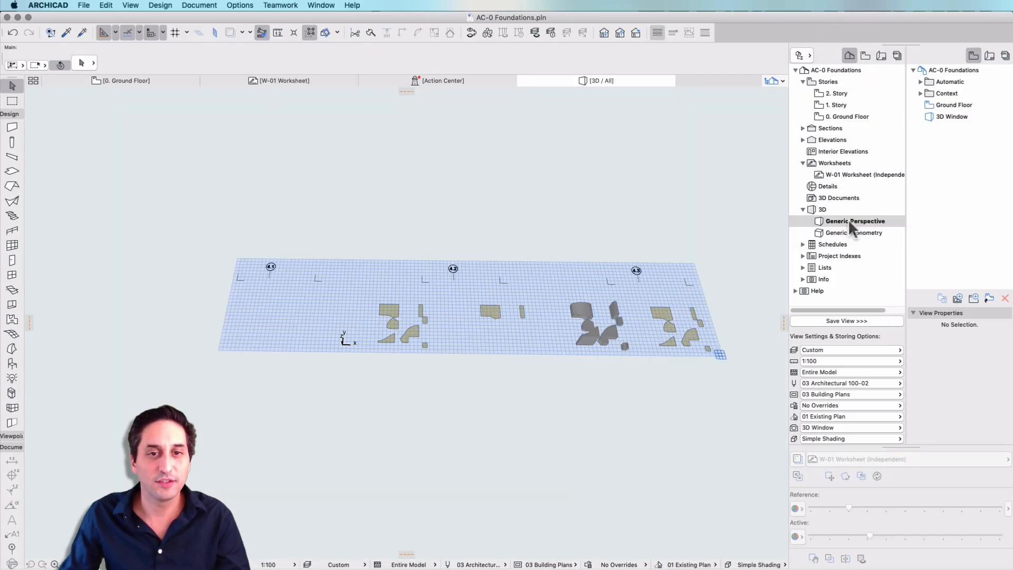
- Examine the traced morphs and the neighbouring flat set in the perspective by selecting them, and clear the selection
{"action": "scroll", "coordinate": [338, 332], "scroll_direction": "up", "scroll_amount": 3}
{"action": "left_click", "coordinate": [538, 308]}
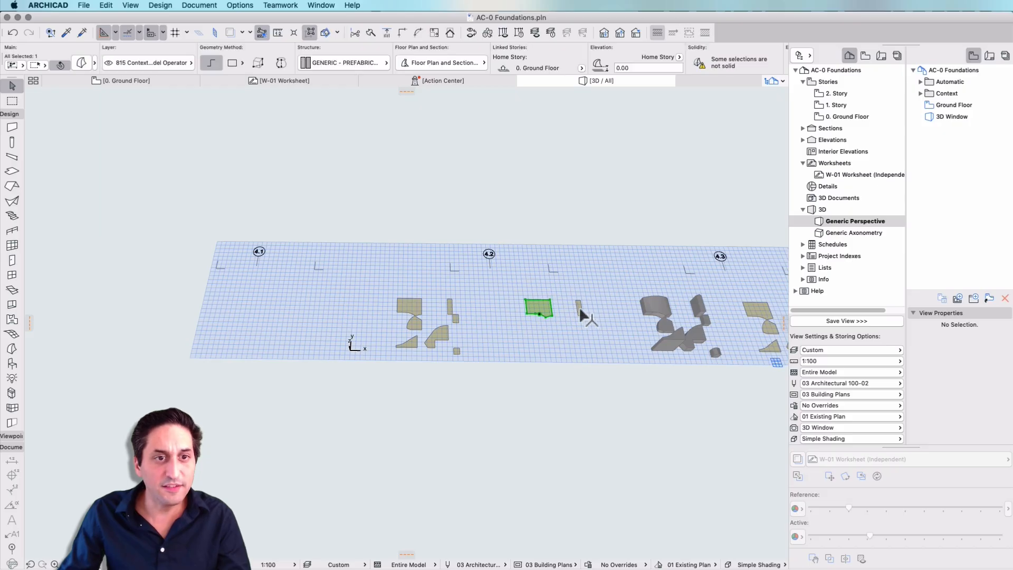
{"action": "left_click", "coordinate": [541, 306]}
{"action": "left_click", "coordinate": [357, 287]}
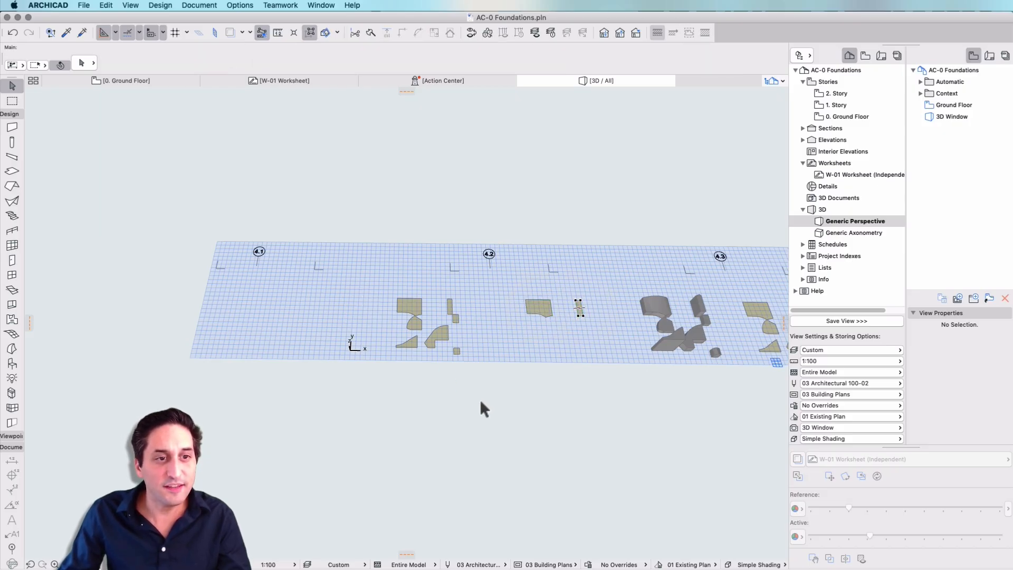
{"action": "left_click", "coordinate": [490, 412]}
{"action": "left_click_drag", "start_coordinate": [380, 280], "coordinate": [497, 415]}
{"action": "left_click", "coordinate": [308, 378]}
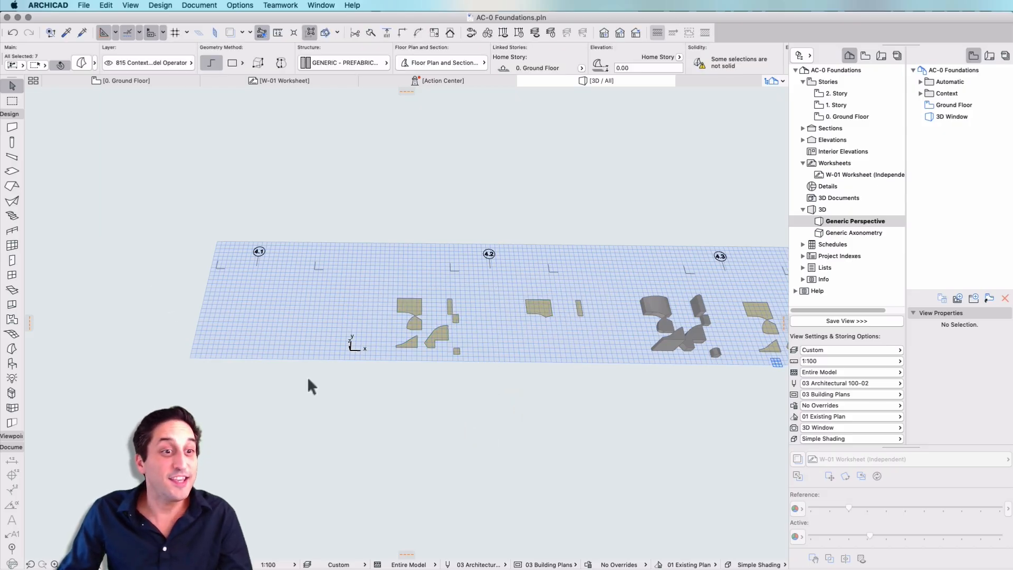
{"action": "left_click_drag", "start_coordinate": [140, 290], "coordinate": [409, 401]}
{"action": "key", "text": "Escape"}
- Examine the extruded and flat morph sets near marker 4.3 from a low perspective angle
{"action": "scroll", "coordinate": [612, 362], "scroll_direction": "up", "scroll_amount": 1}
{"action": "middle_click_drag", "start_coordinate": [612, 362], "coordinate": [586, 374]}
{"action": "scroll", "coordinate": [560, 347], "scroll_direction": "up", "scroll_amount": 2}
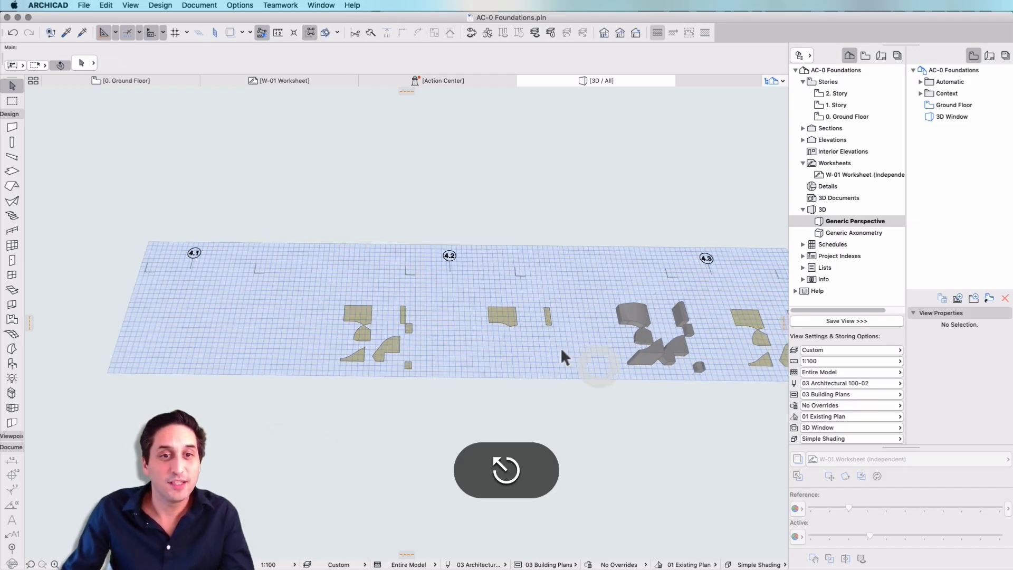
{"action": "middle_click_drag", "start_coordinate": [549, 344], "coordinate": [276, 372]}
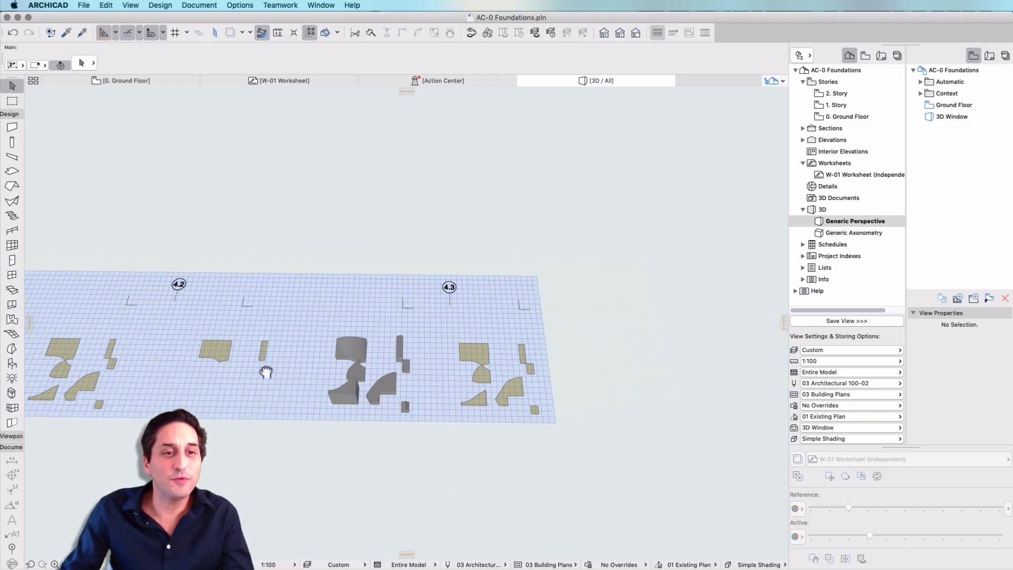
{"action": "scroll", "coordinate": [487, 391], "scroll_direction": "up", "scroll_amount": 3}
{"action": "left_click", "coordinate": [454, 401]}
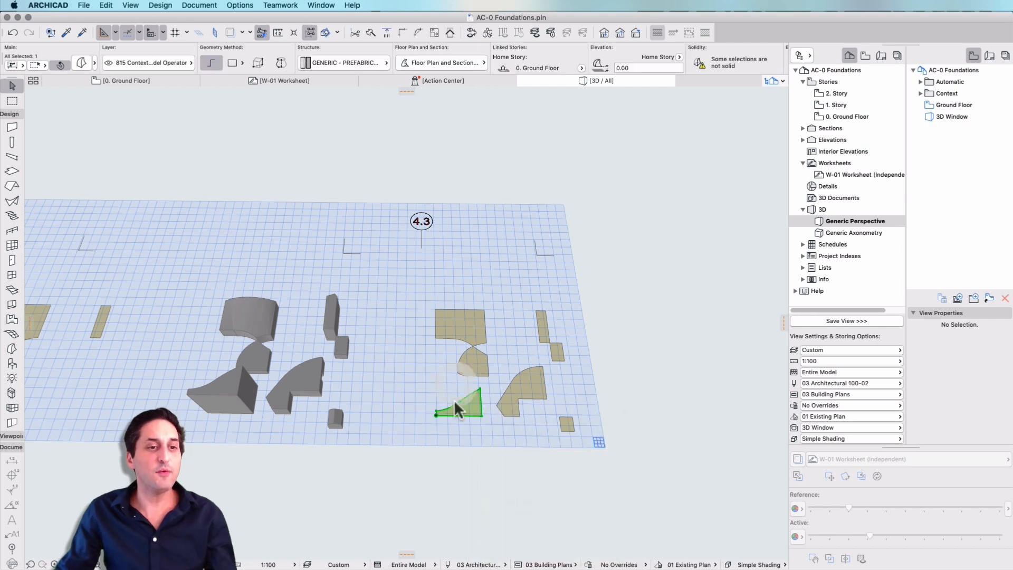
{"action": "key", "text": "Escape"}
{"action": "middle_click_drag", "start_coordinate": [486, 414], "coordinate": [481, 346], "text": "shift"}
{"action": "scroll", "coordinate": [494, 349], "scroll_direction": "up", "scroll_amount": 3, "text": "shift"}
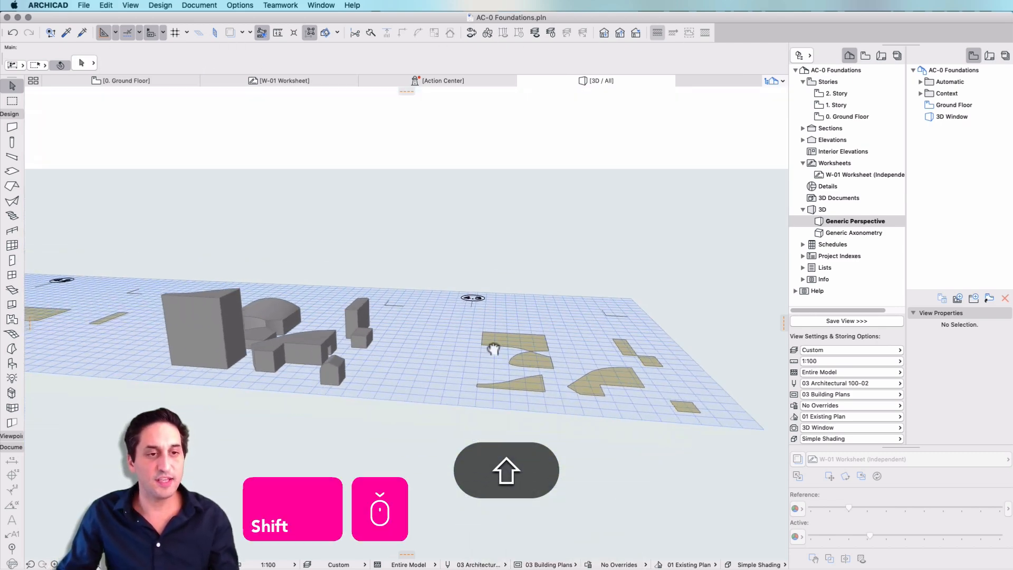
{"action": "scroll", "coordinate": [493, 349], "scroll_direction": "down", "scroll_amount": 2, "text": "shift"}
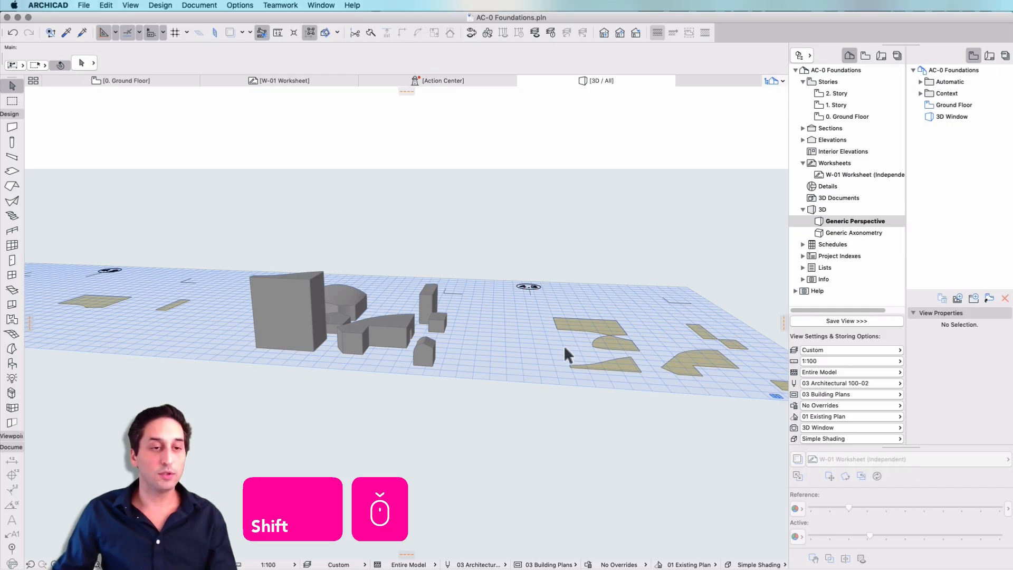
{"action": "middle_click_drag", "start_coordinate": [539, 341], "coordinate": [445, 372]}
{"action": "scroll", "coordinate": [536, 410], "scroll_direction": "up", "scroll_amount": 3}
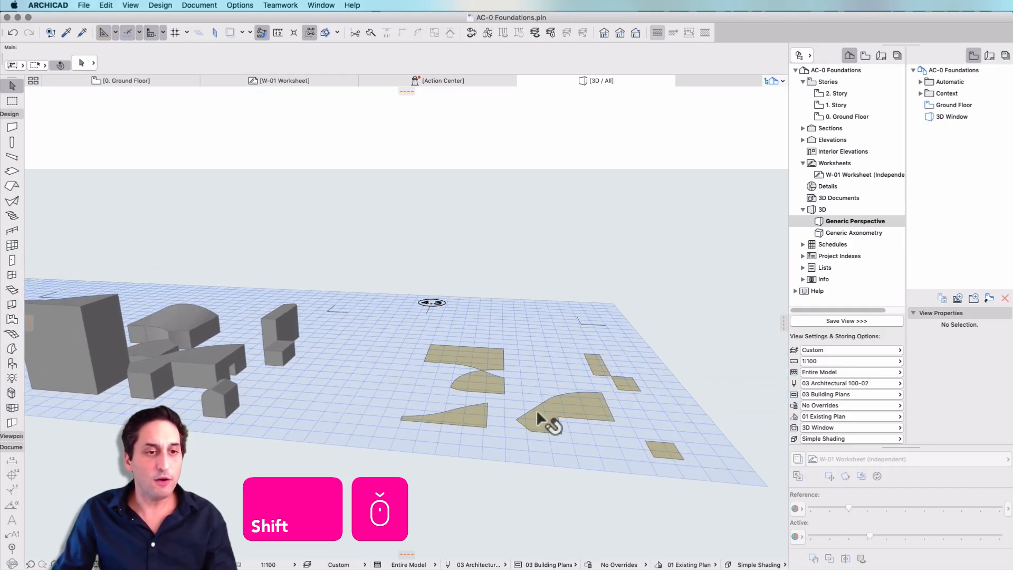
- Push/pull the flat triangular morph with the curved edge near marker 4.3 upward by about 5.35 m
{"action": "mouse_move", "coordinate": [468, 413]}
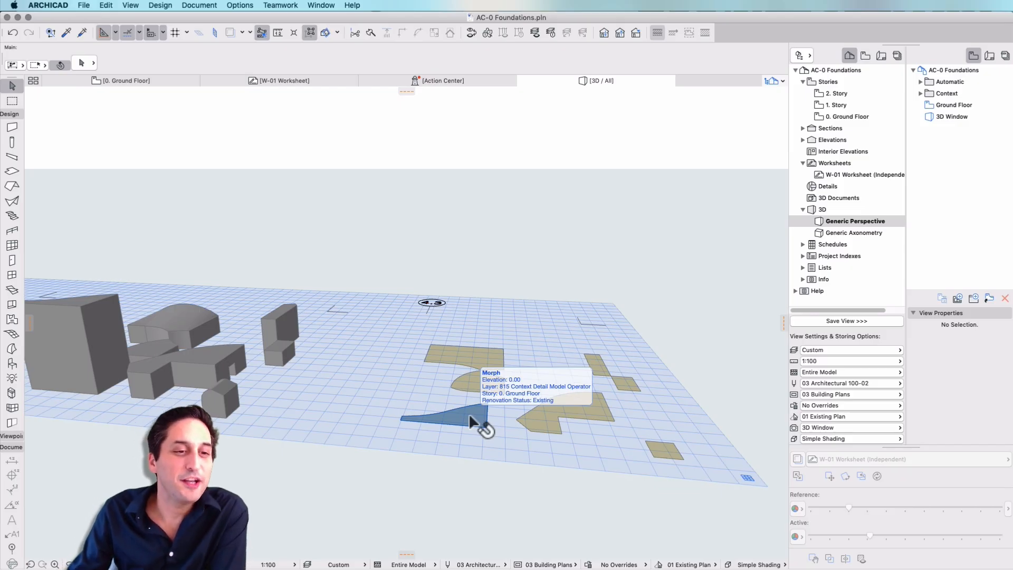
{"action": "left_click", "coordinate": [468, 413]}
{"action": "left_click", "coordinate": [473, 413]}
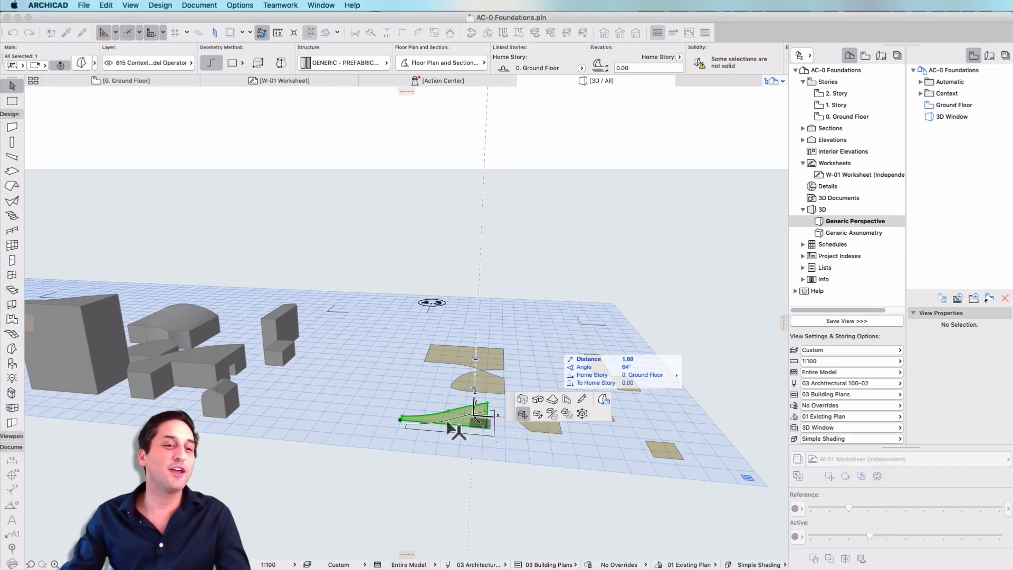
{"action": "scroll", "coordinate": [473, 416], "scroll_direction": "up", "scroll_amount": 5}
{"action": "scroll", "coordinate": [473, 416], "scroll_direction": "up", "scroll_amount": 3}
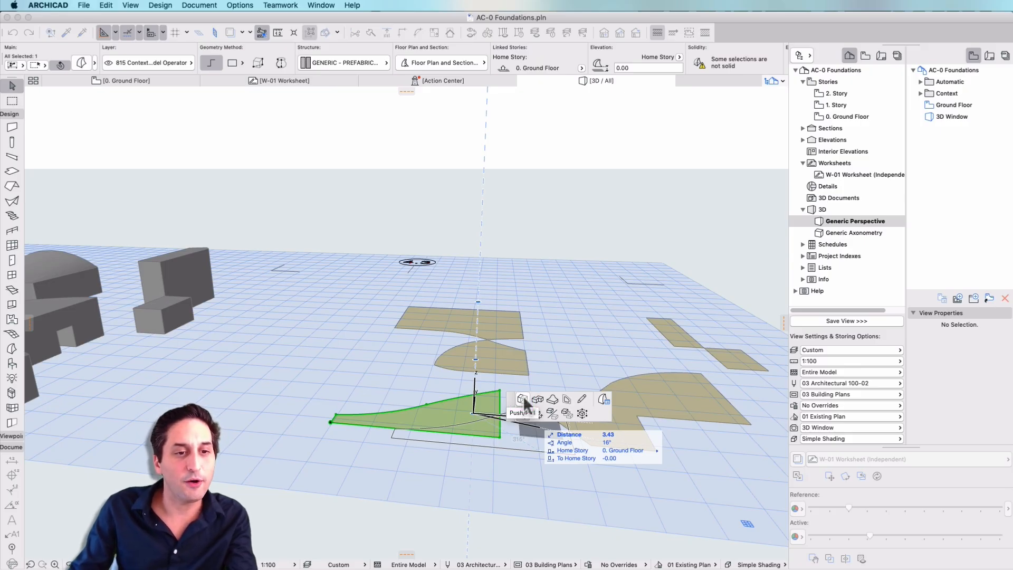
{"action": "left_click", "coordinate": [523, 399]}
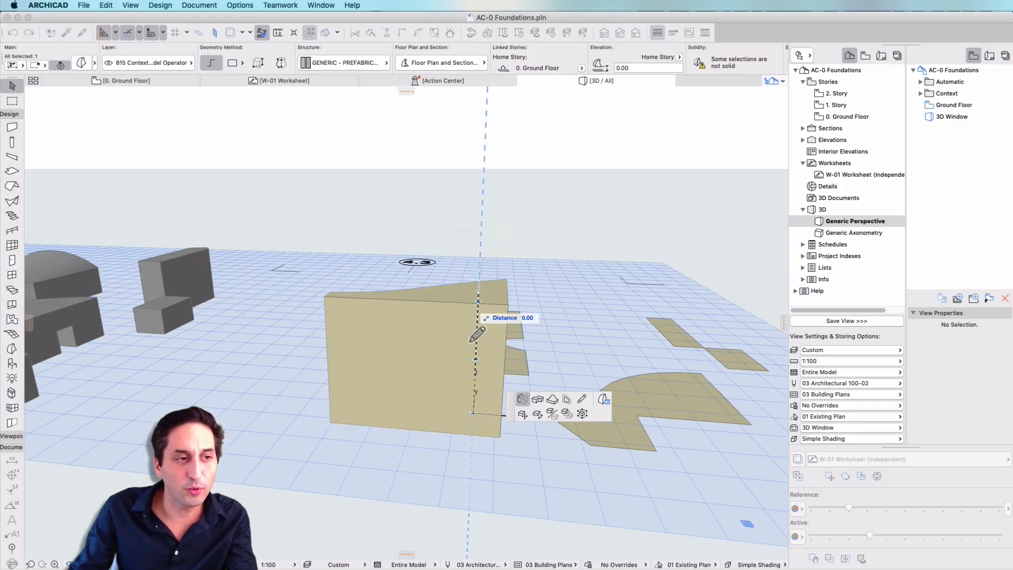
{"action": "left_click", "coordinate": [479, 311]}
- Insert a node in the small square morph's far edge to notch it inward, and push/pull the shape up to the curved block's height
{"action": "middle_click_drag", "start_coordinate": [580, 372], "coordinate": [539, 353], "text": "shift"}
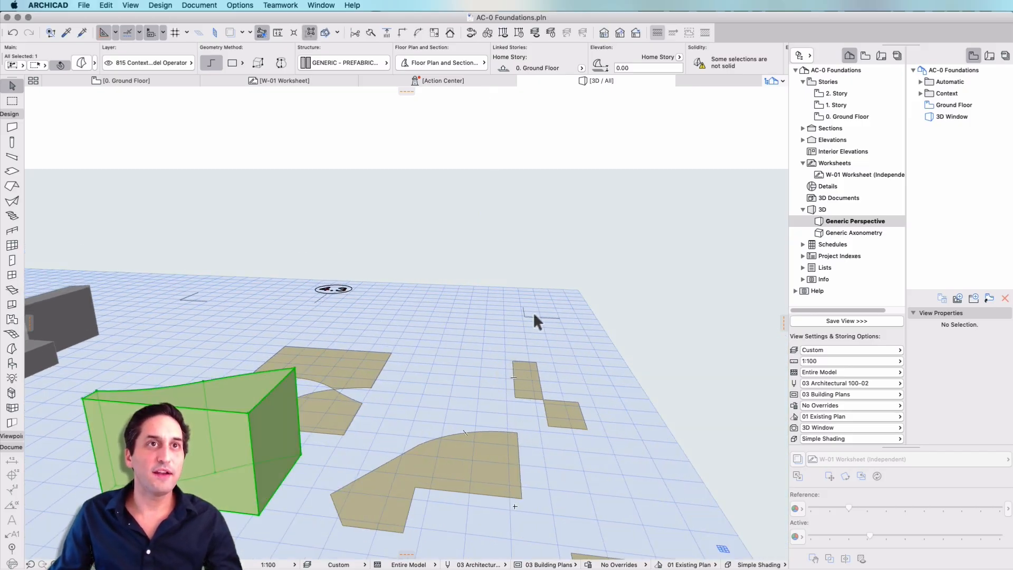
{"action": "scroll", "coordinate": [467, 299], "scroll_direction": "down", "scroll_amount": 3}
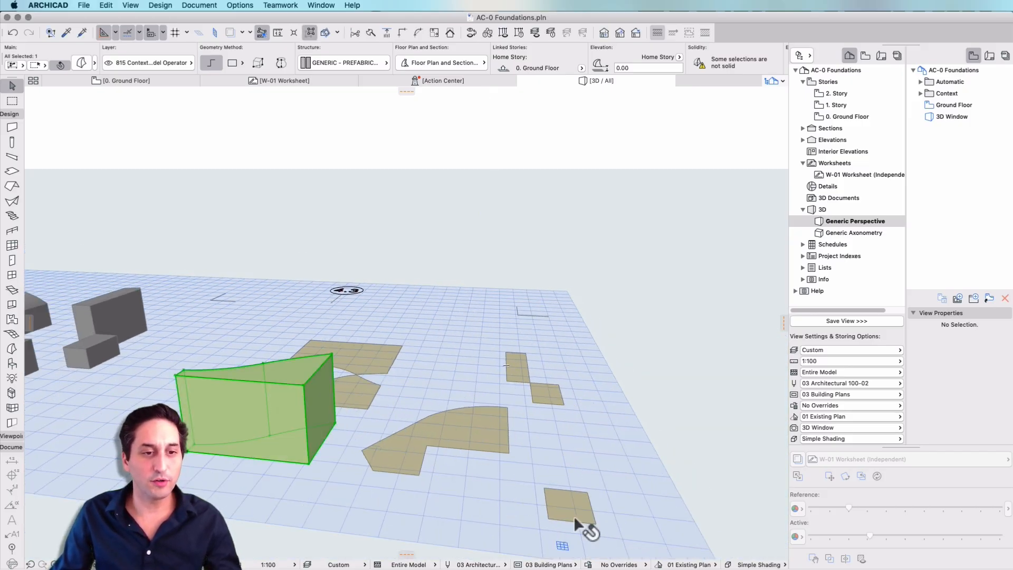
{"action": "scroll", "coordinate": [556, 502], "scroll_direction": "up", "scroll_amount": 1}
{"action": "left_click", "coordinate": [549, 506]}
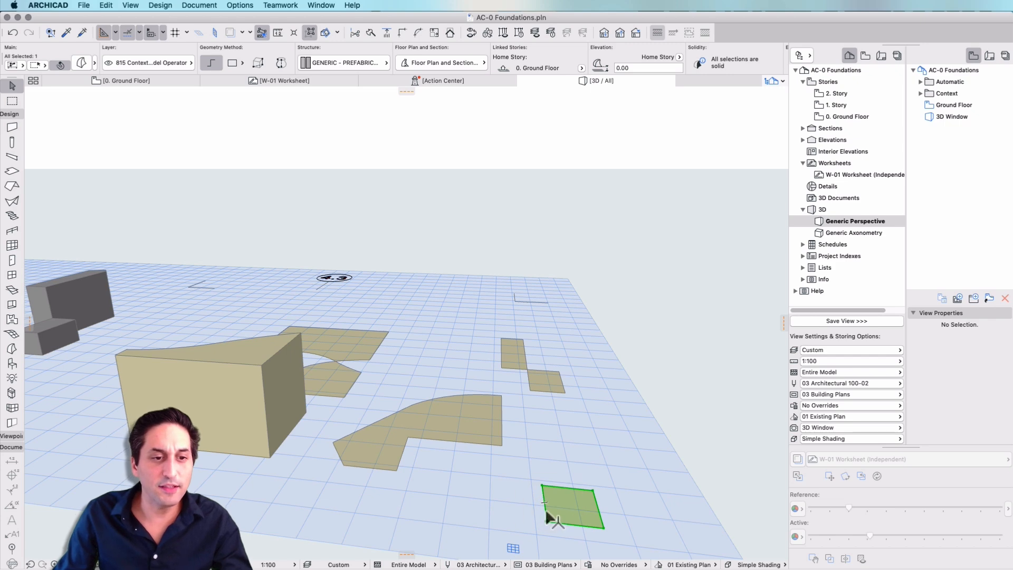
{"action": "scroll", "coordinate": [577, 522], "scroll_direction": "up", "scroll_amount": 1}
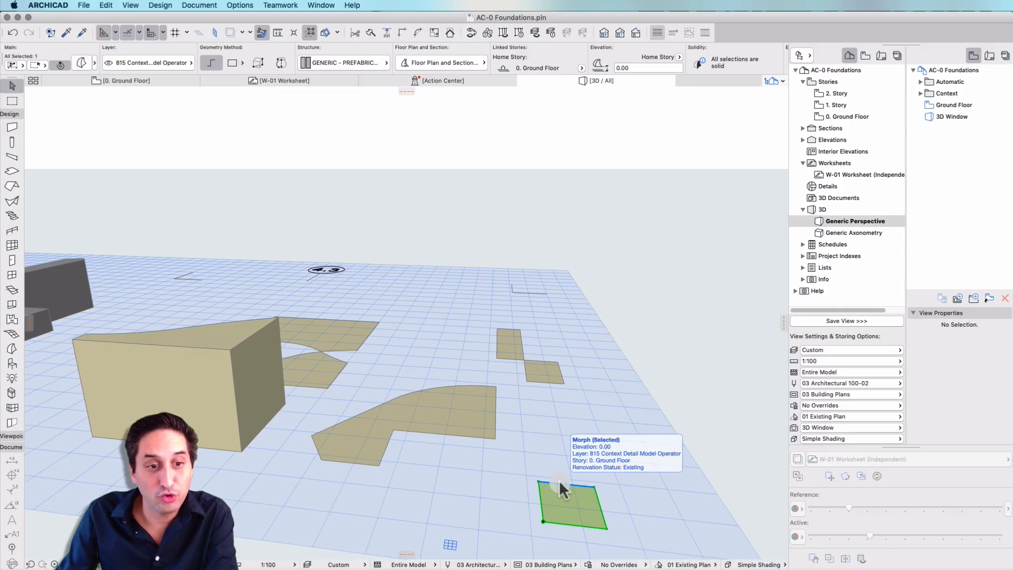
{"action": "left_click", "coordinate": [559, 481]}
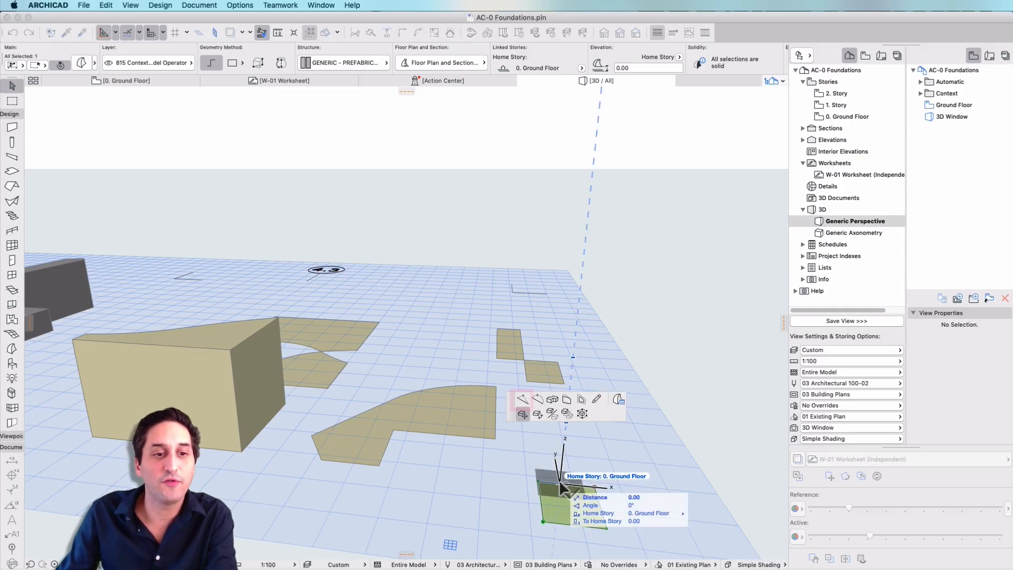
{"action": "left_click", "coordinate": [524, 402]}
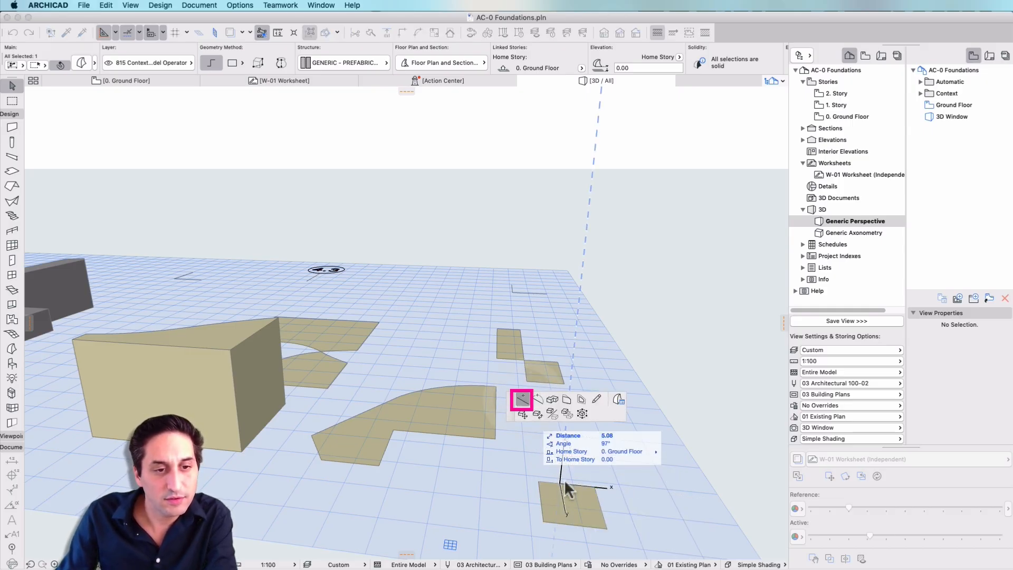
{"action": "left_click", "coordinate": [574, 498]}
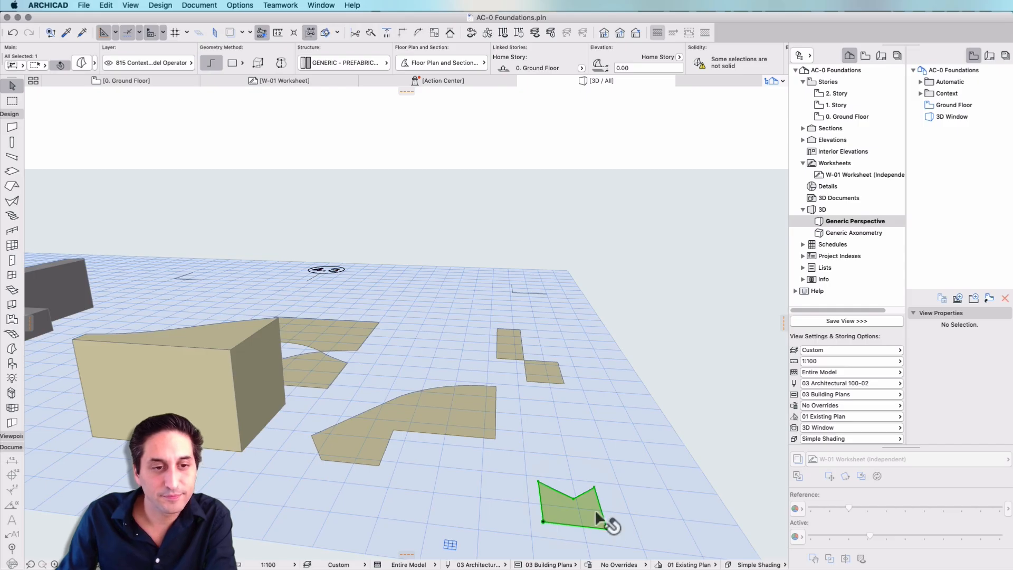
{"action": "left_click", "coordinate": [591, 511]}
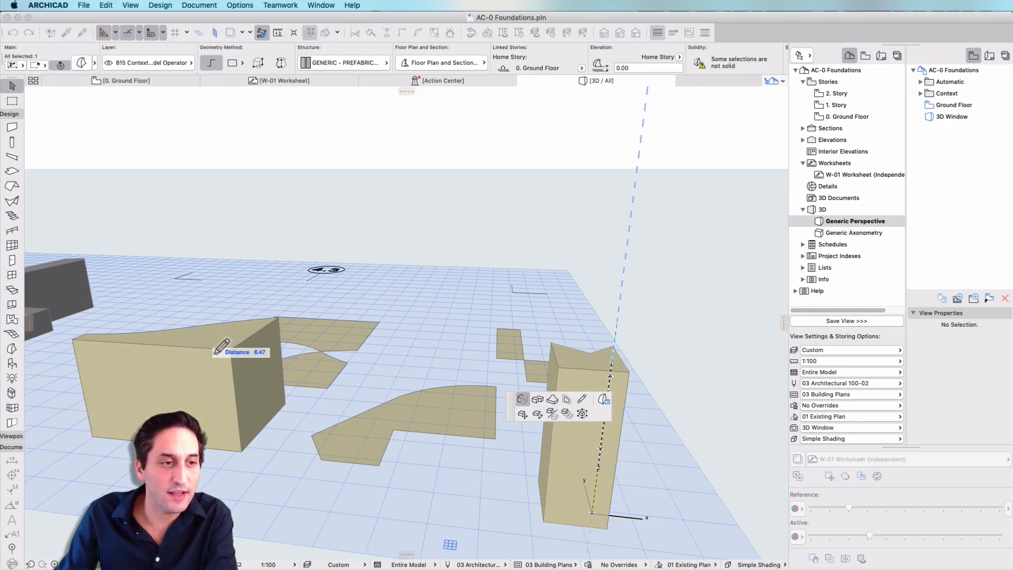
{"action": "left_click", "coordinate": [230, 347]}
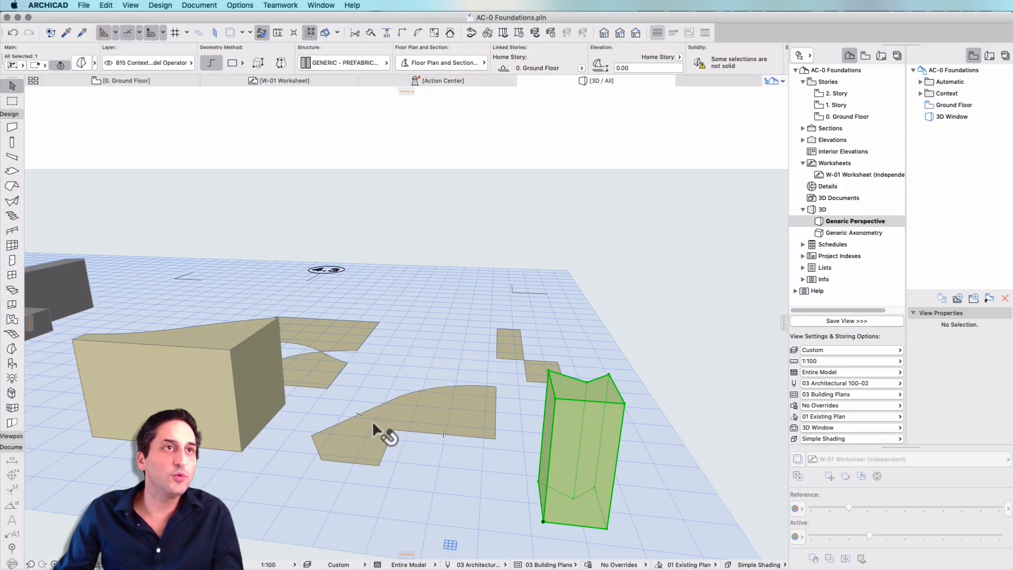
- Curve the near straight edge of the flat arched morph inward into an arc with a radius of about 9.40 m
{"action": "scroll", "coordinate": [312, 427], "scroll_direction": "up", "scroll_amount": 3}
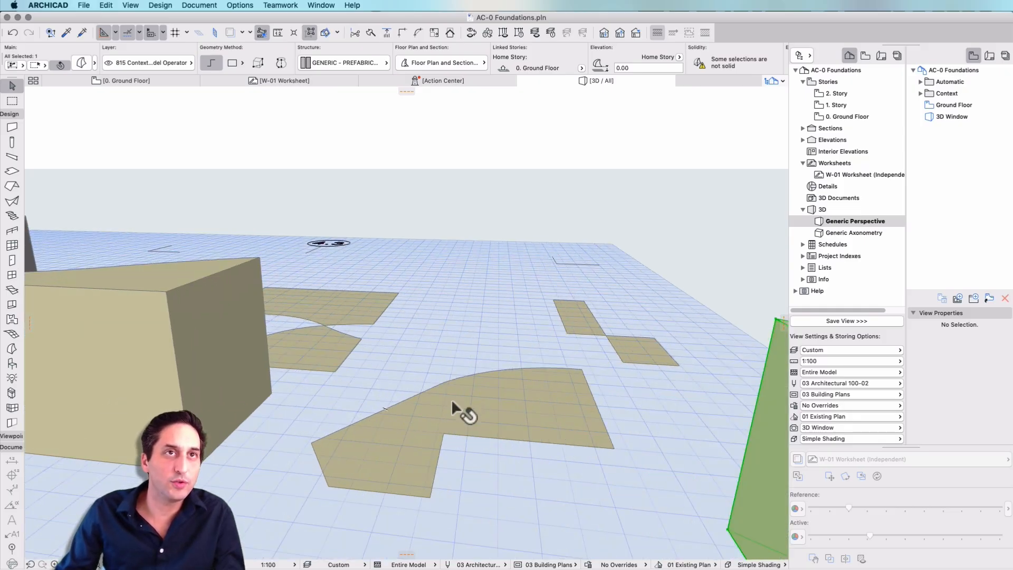
{"action": "left_click", "coordinate": [498, 439]}
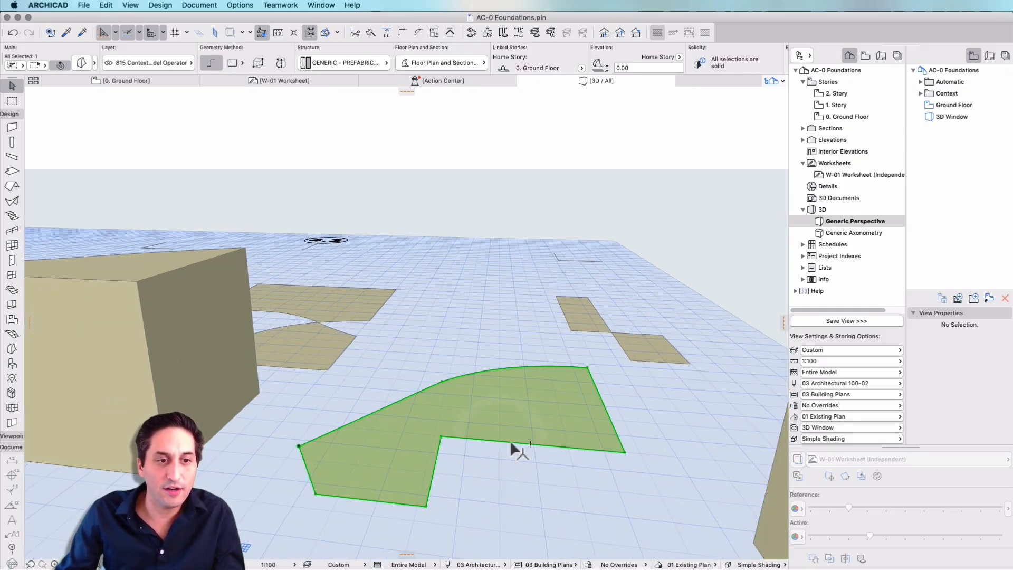
{"action": "left_click", "coordinate": [512, 440]}
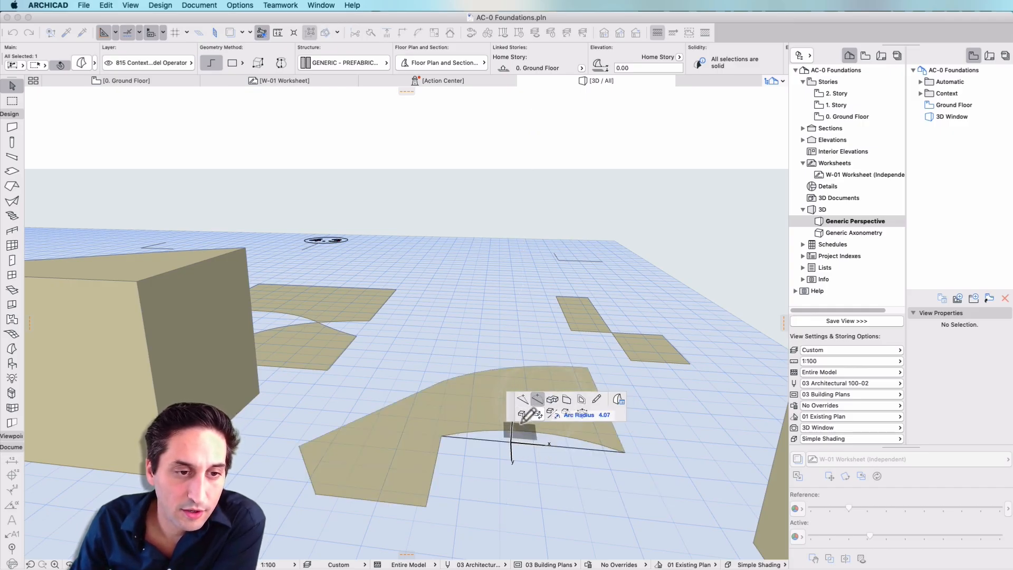
{"action": "left_click", "coordinate": [539, 400]}
{"action": "left_click", "coordinate": [525, 438]}
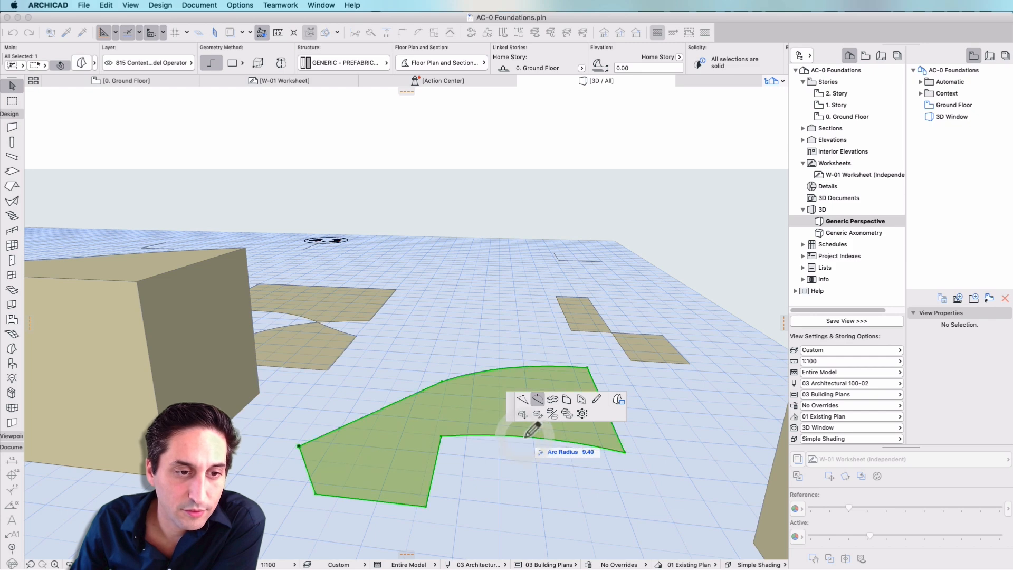
- Push/pull the flat arched morph upward by about 2.58 m and clear the selection
{"action": "scroll", "coordinate": [573, 442], "scroll_direction": "down", "scroll_amount": 3}
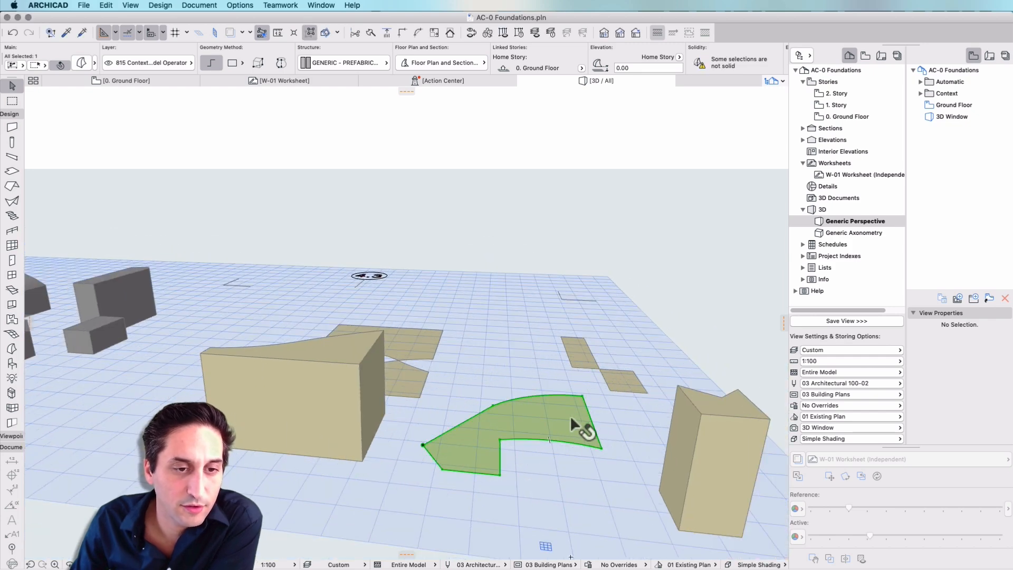
{"action": "left_click", "coordinate": [576, 417]}
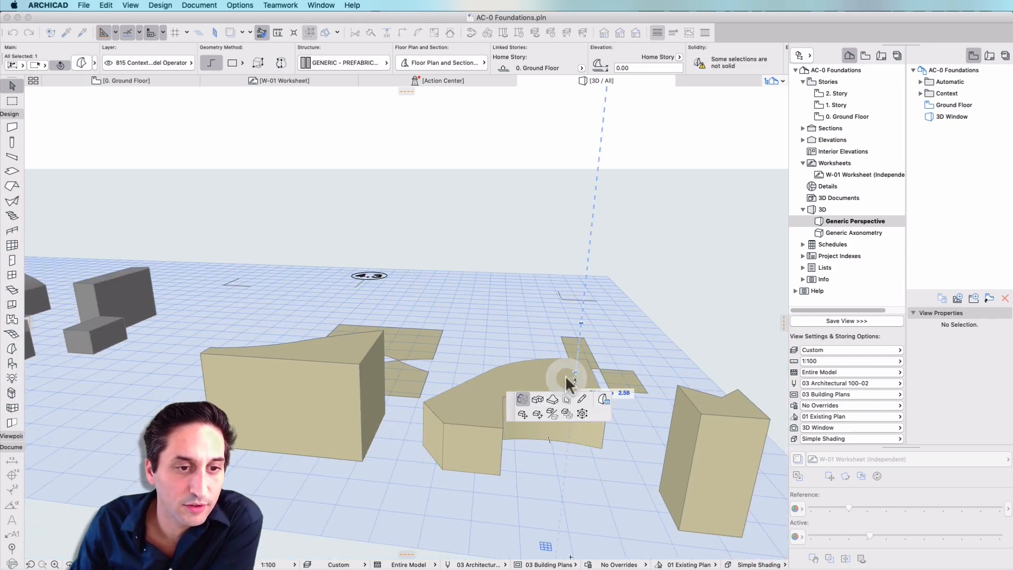
{"action": "left_click", "coordinate": [566, 376]}
{"action": "key", "text": "Escape"}
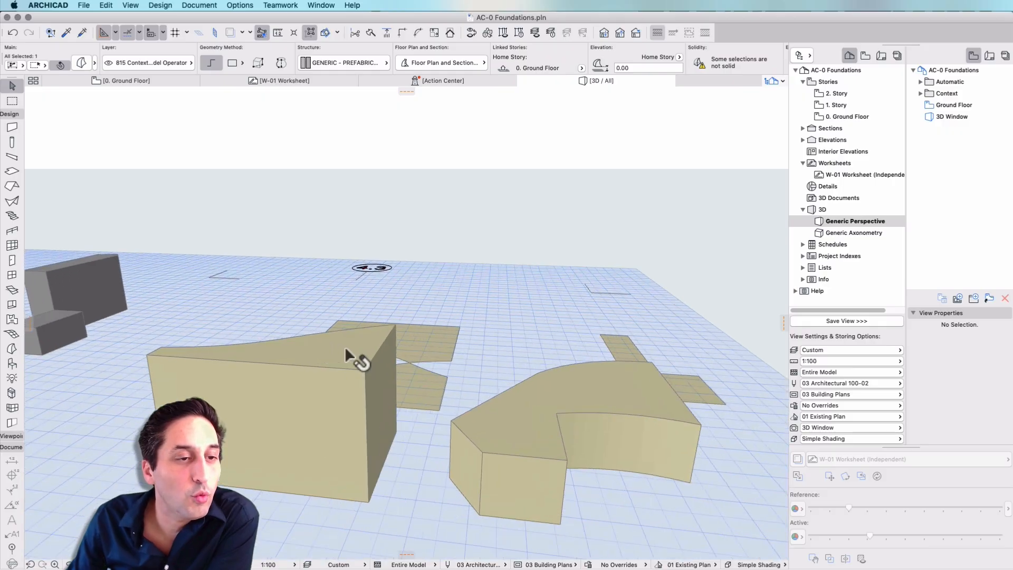
- Chamfer the short top edge at the end of the tall triangular block with a radius of 0.10
{"action": "scroll", "coordinate": [344, 347], "scroll_direction": "up", "scroll_amount": 3}
{"action": "left_click", "coordinate": [389, 352]}
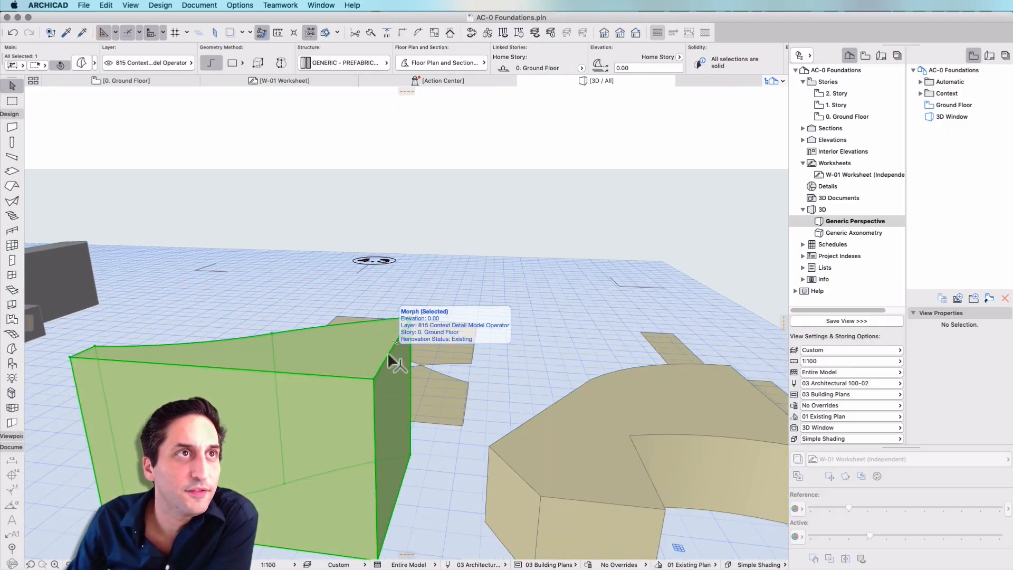
{"action": "left_click", "coordinate": [381, 369]}
{"action": "left_click", "coordinate": [581, 400]}
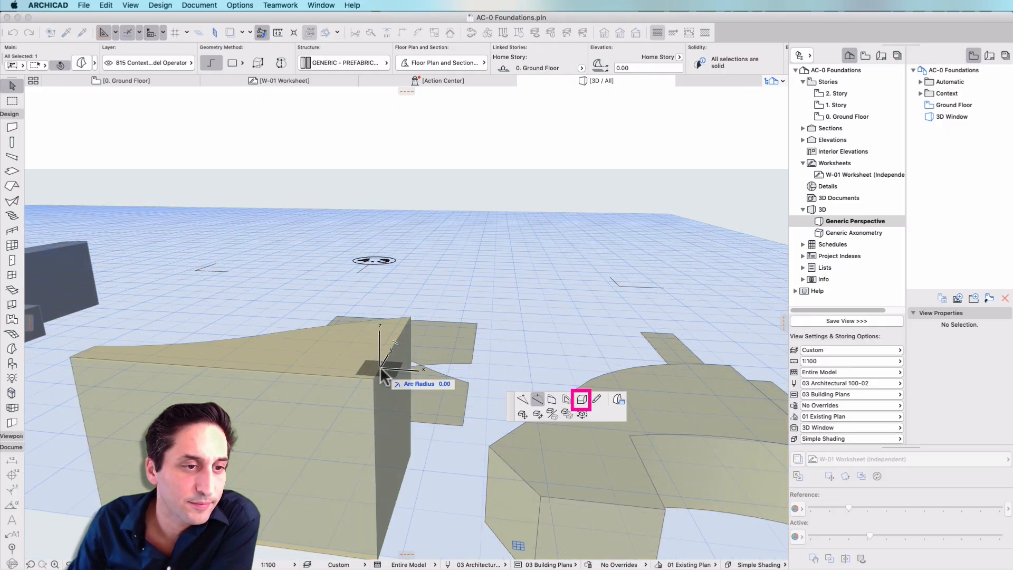
{"action": "left_click", "coordinate": [582, 402]}
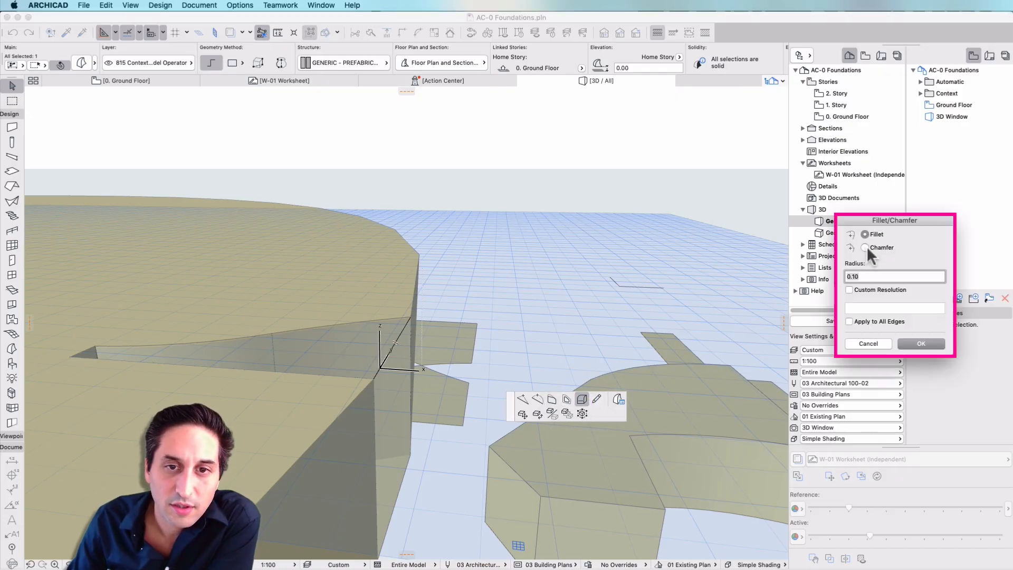
{"action": "left_click", "coordinate": [866, 247]}
{"action": "left_click", "coordinate": [921, 344]}
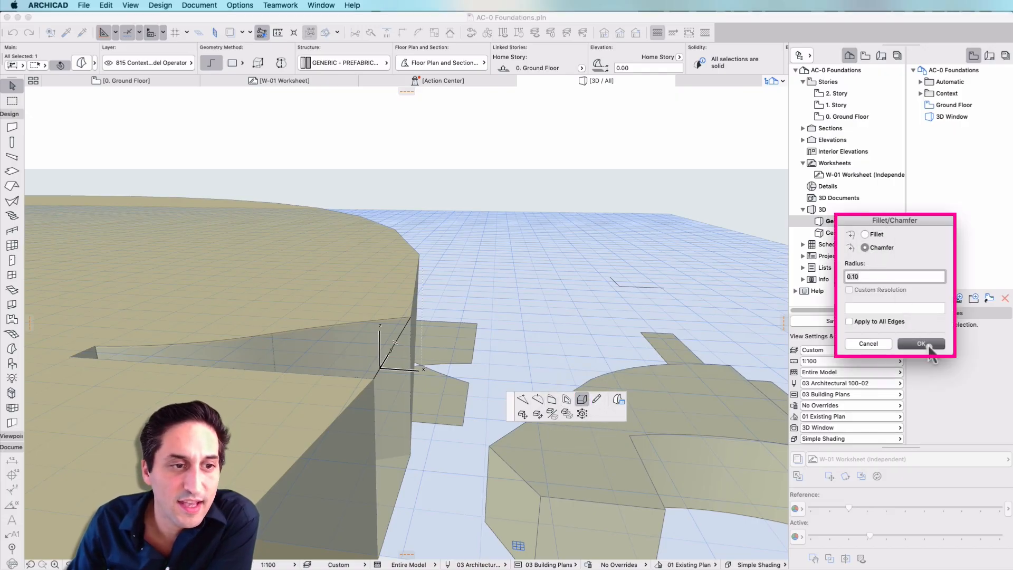
- Draw a dividing line about 2.67 m long across the arched block's top face, from its inner corner to the opposite straight edge
{"action": "scroll", "coordinate": [375, 386], "scroll_direction": "up", "scroll_amount": 3}
{"action": "scroll", "coordinate": [381, 390], "scroll_direction": "up", "scroll_amount": 3}
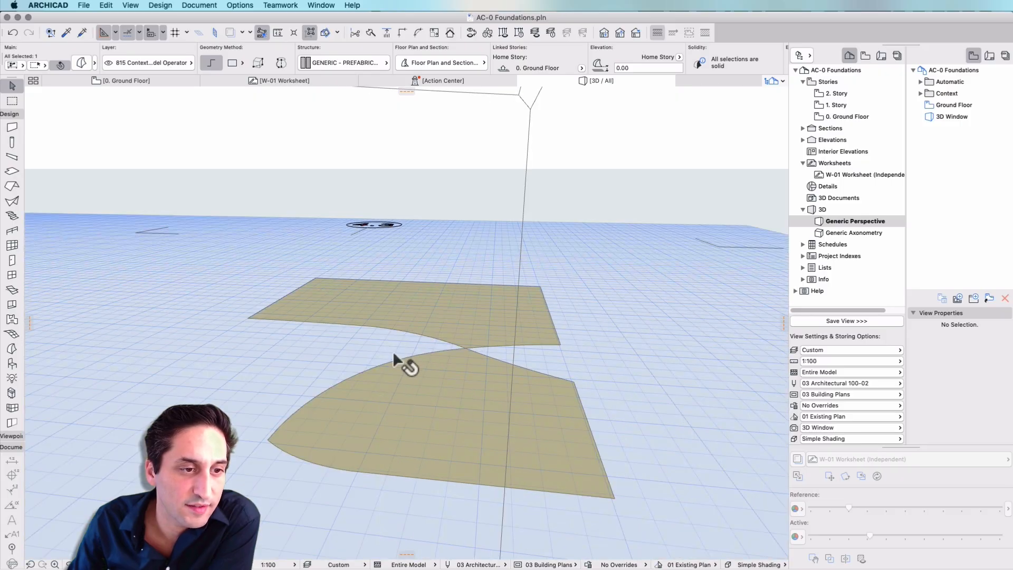
{"action": "scroll", "coordinate": [394, 347], "scroll_direction": "down", "scroll_amount": 4}
{"action": "scroll", "coordinate": [393, 344], "scroll_direction": "up", "scroll_amount": 1}
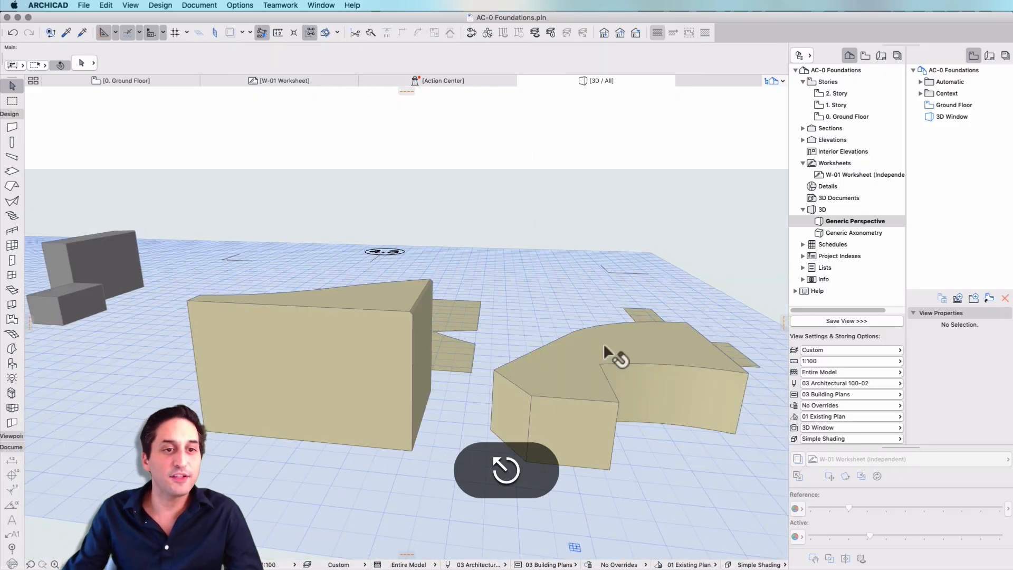
{"action": "right_click", "coordinate": [542, 351]}
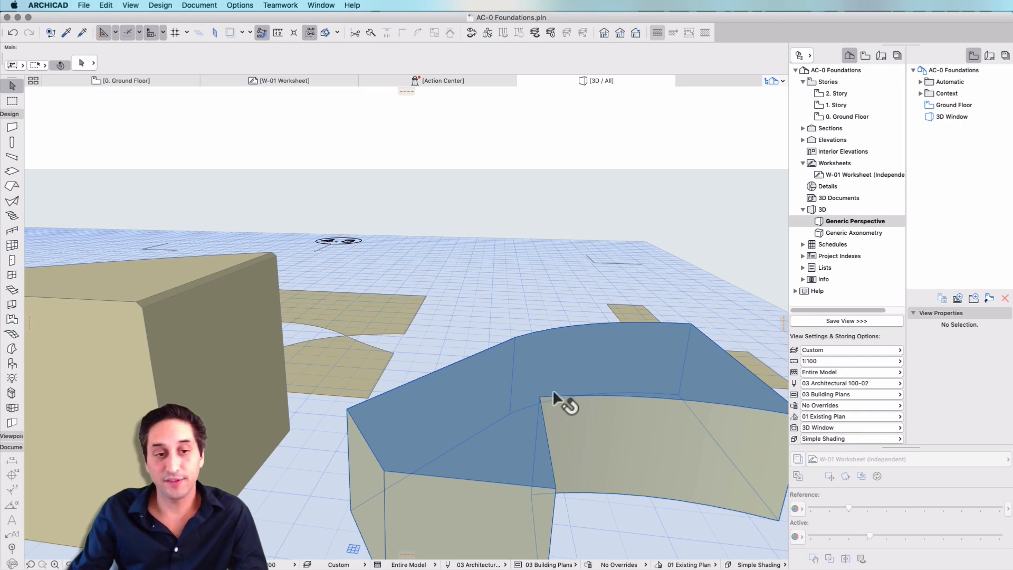
{"action": "left_click", "coordinate": [543, 396]}
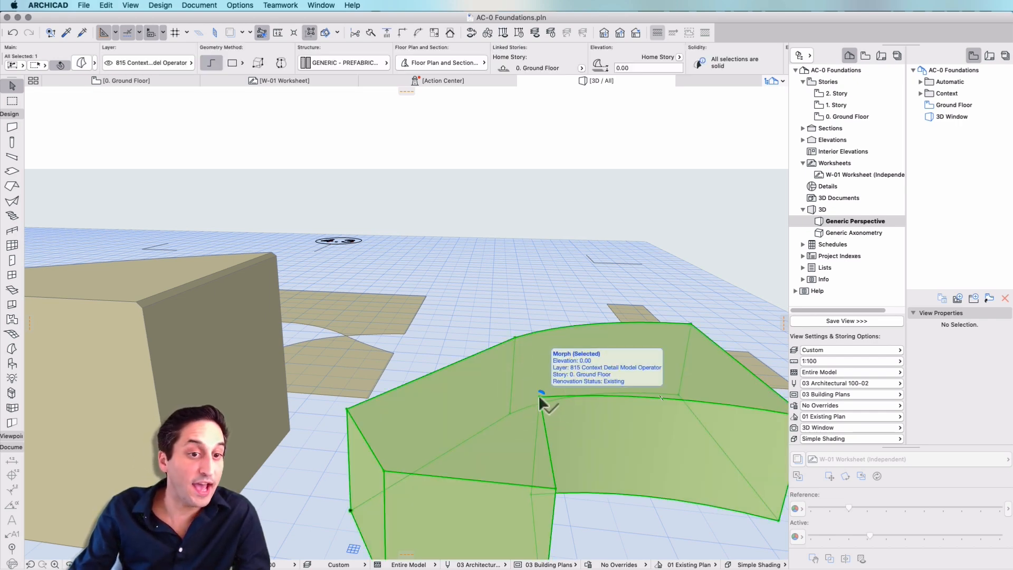
{"action": "left_click", "coordinate": [541, 397]}
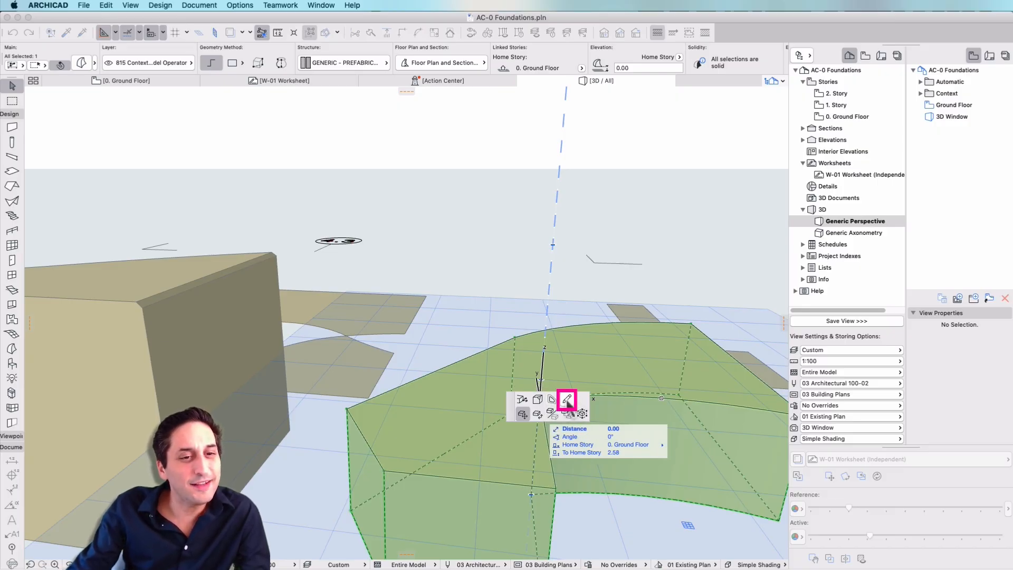
{"action": "left_click", "coordinate": [567, 400]}
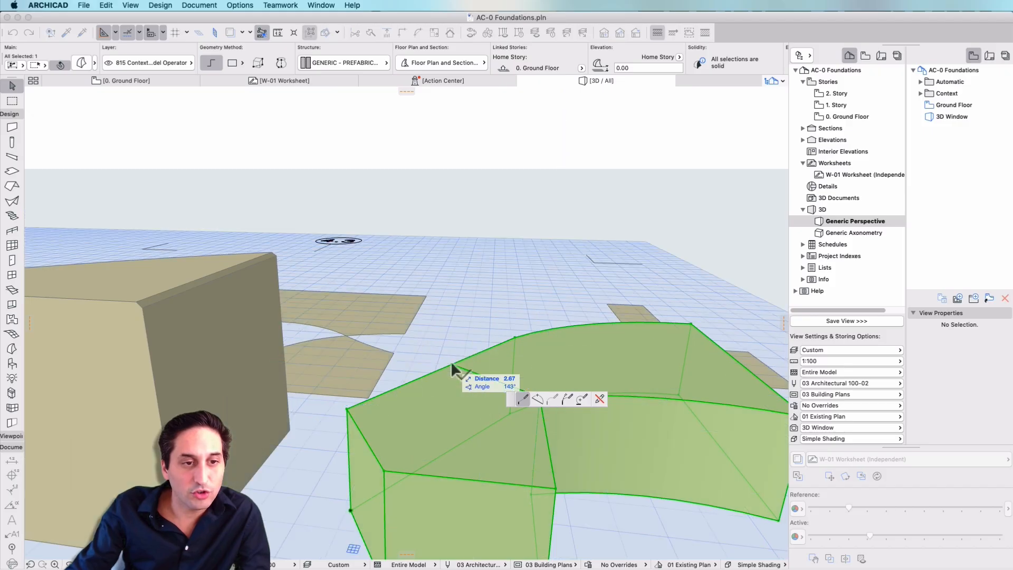
{"action": "left_click", "coordinate": [452, 365]}
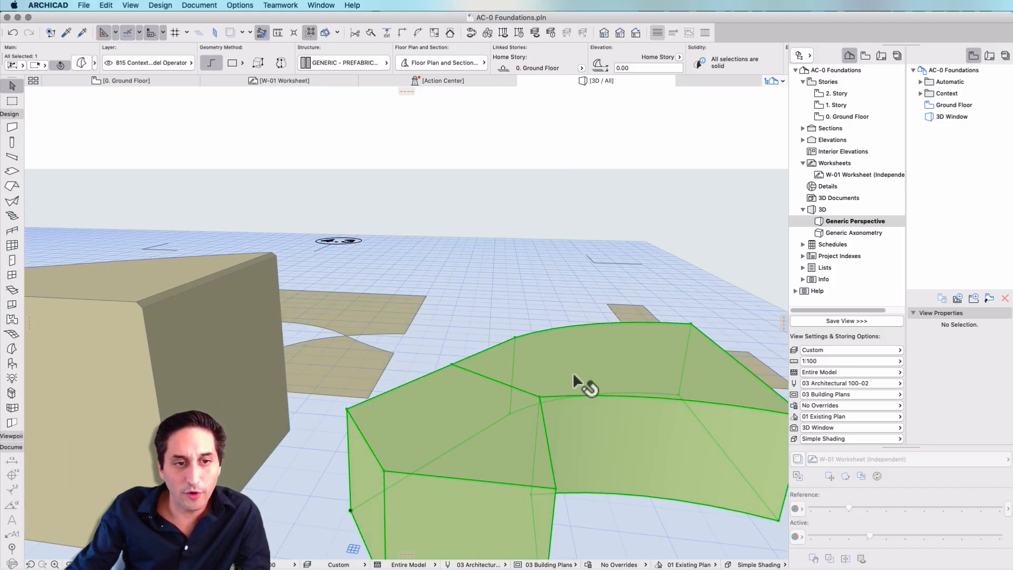
{"action": "key", "text": "Escape"}
- Push/pull the front part of the arched block's divided top face down by about 0.85 m and clear the selection
{"action": "left_click", "coordinate": [469, 414]}
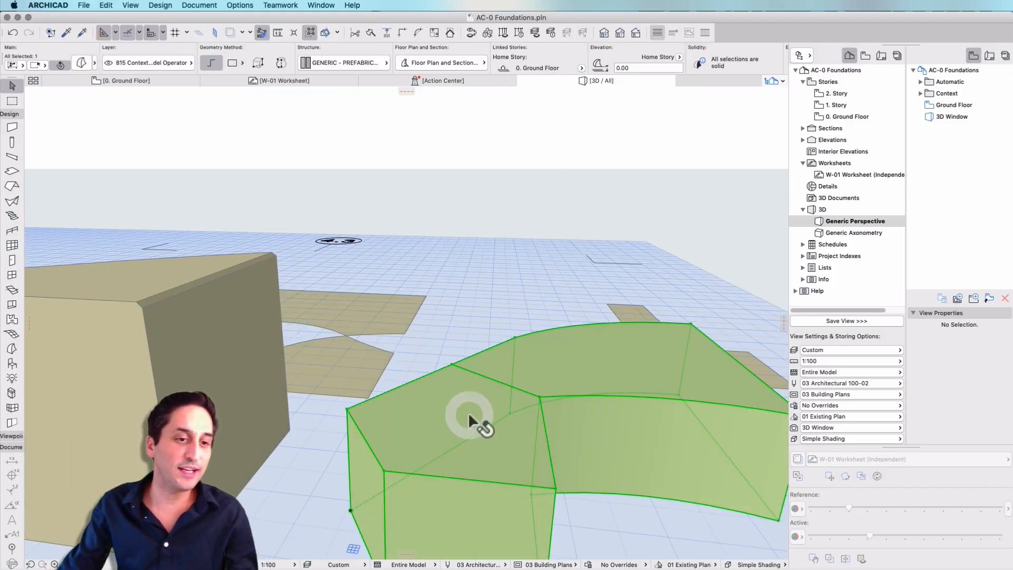
{"action": "left_click", "coordinate": [469, 415]}
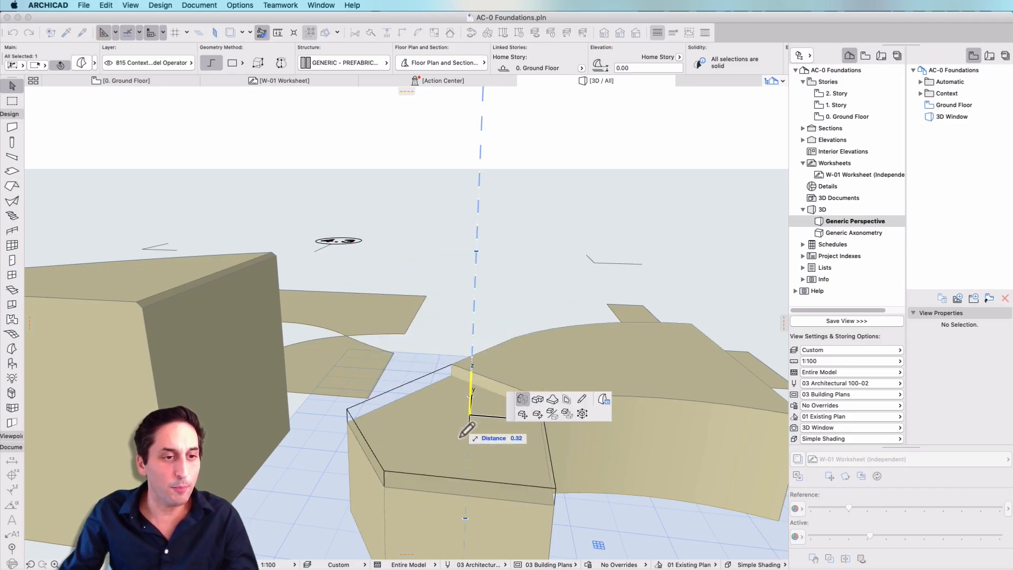
{"action": "left_click", "coordinate": [462, 451]}
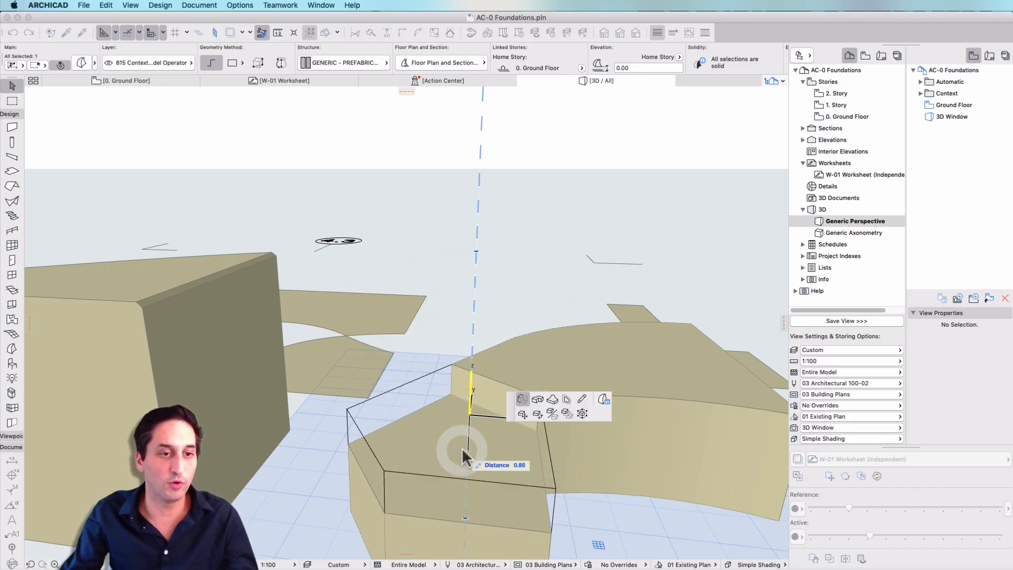
{"action": "key", "text": "Escape"}
{"action": "scroll", "coordinate": [440, 290], "scroll_direction": "down", "scroll_amount": 3}
{"action": "scroll", "coordinate": [439, 287], "scroll_direction": "down", "scroll_amount": 2}
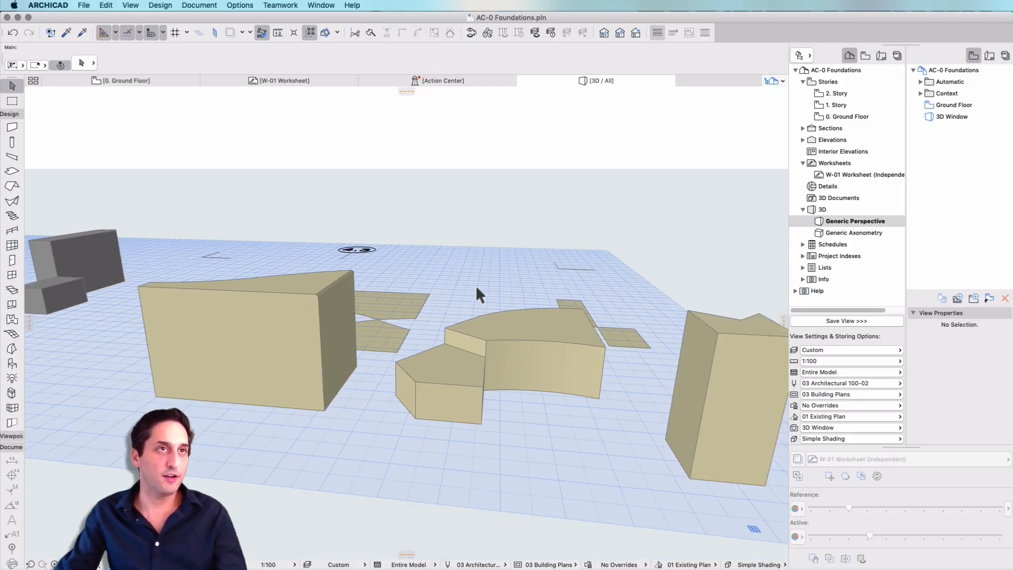
- Outline a small rectangular door opening at the base of the tall block's front face and push it inward
{"action": "scroll", "coordinate": [150, 332], "scroll_direction": "up", "scroll_amount": 4}
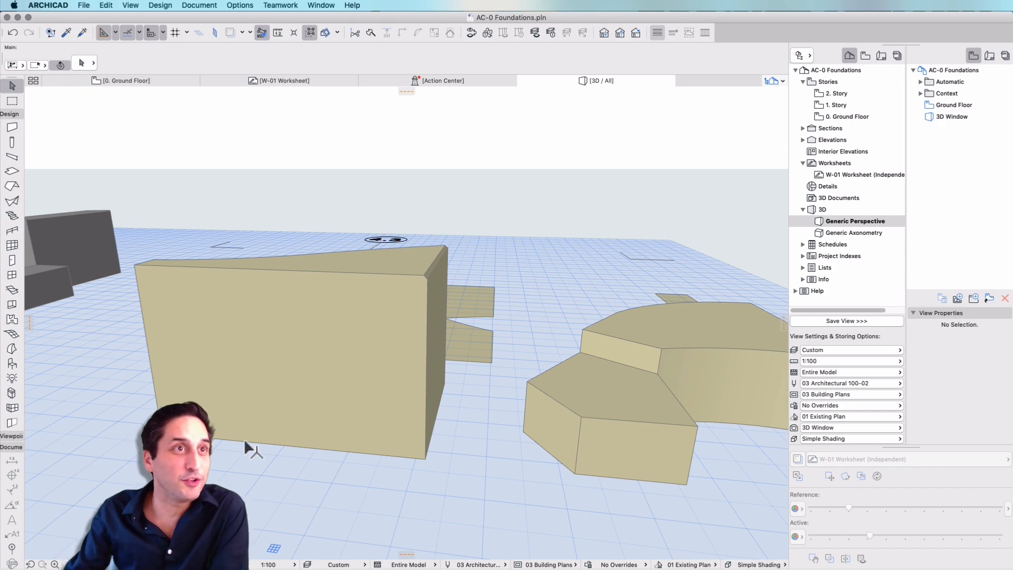
{"action": "left_click", "coordinate": [246, 438]}
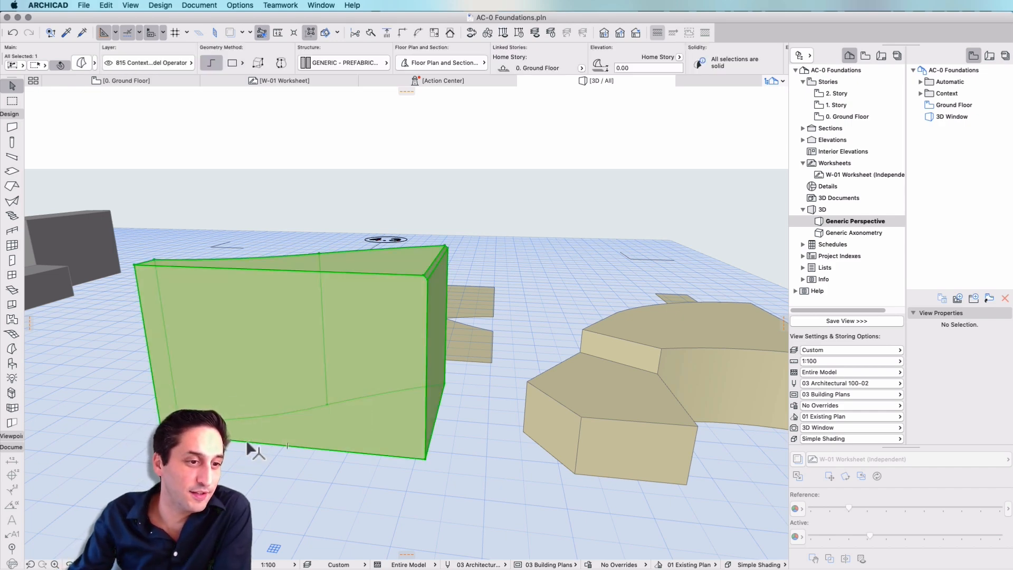
{"action": "left_click", "coordinate": [246, 440]}
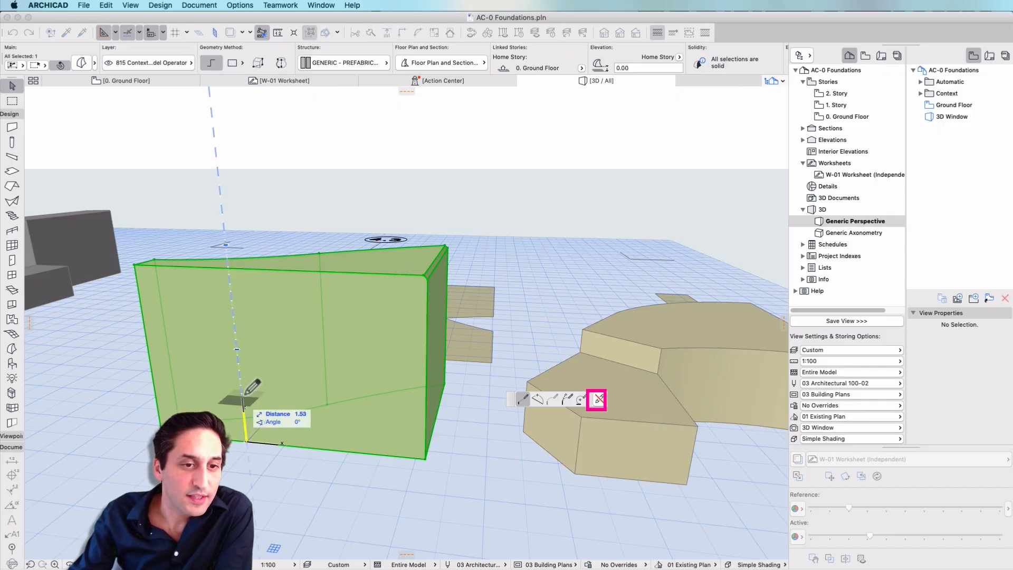
{"action": "left_click", "coordinate": [285, 445]}
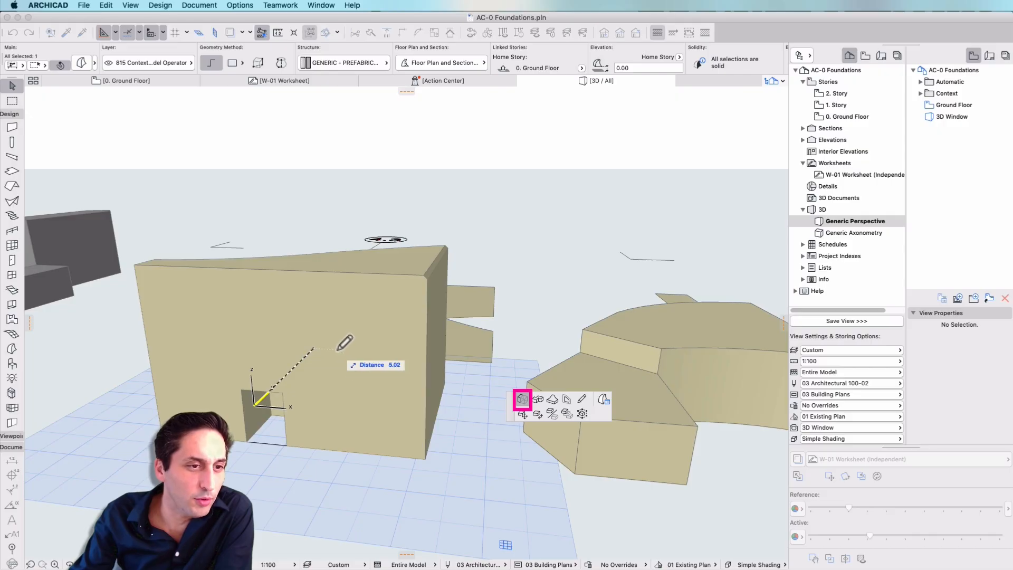
{"action": "left_click", "coordinate": [334, 344]}
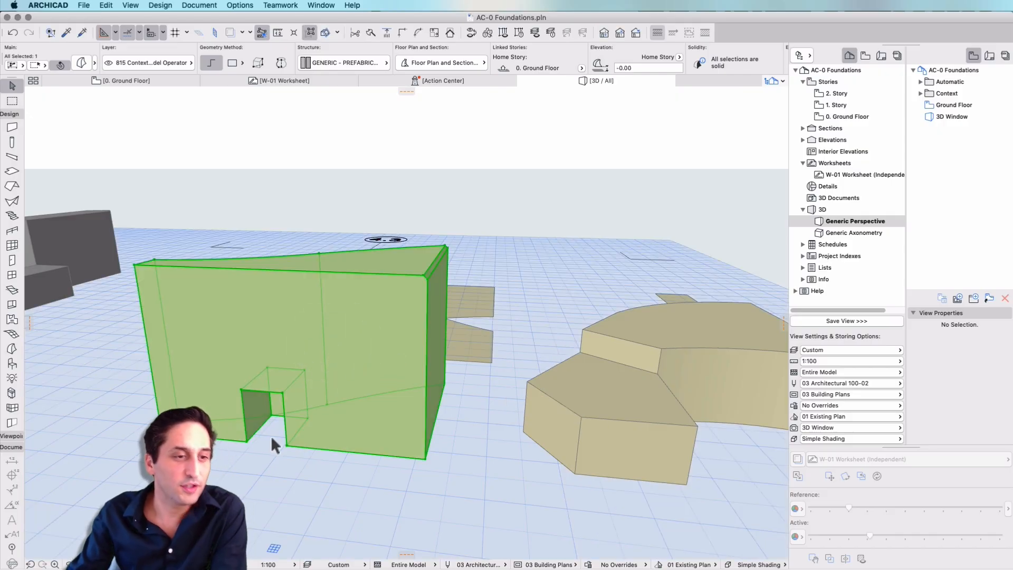
- Push/pull the door opening's back face about 1.44 m toward the front to leave a shallow recess, and clear the selection
{"action": "scroll", "coordinate": [262, 437], "scroll_direction": "up", "scroll_amount": 5}
{"action": "middle_click_drag", "start_coordinate": [262, 437], "coordinate": [285, 380], "text": "shift"}
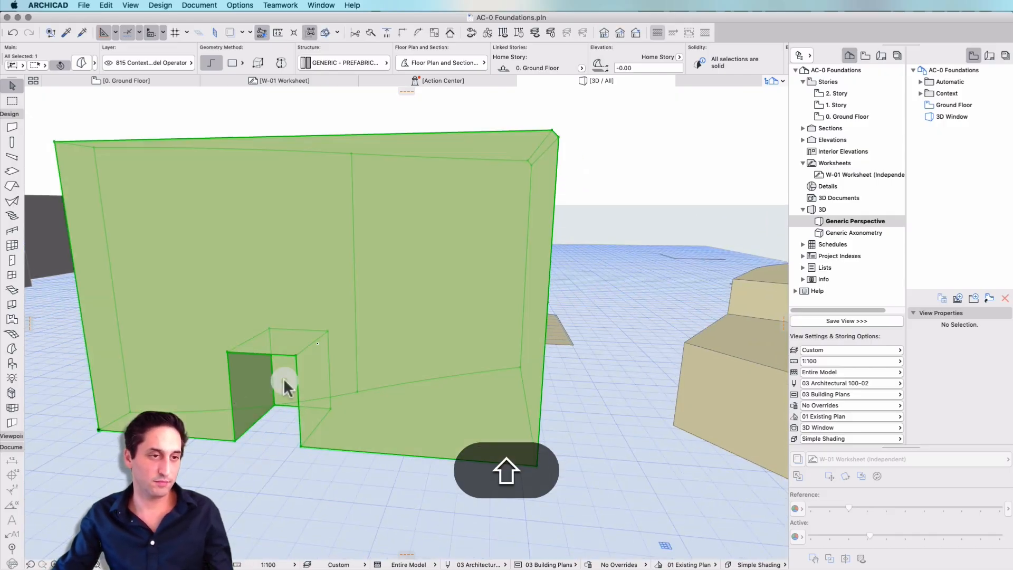
{"action": "left_click", "coordinate": [285, 380]}
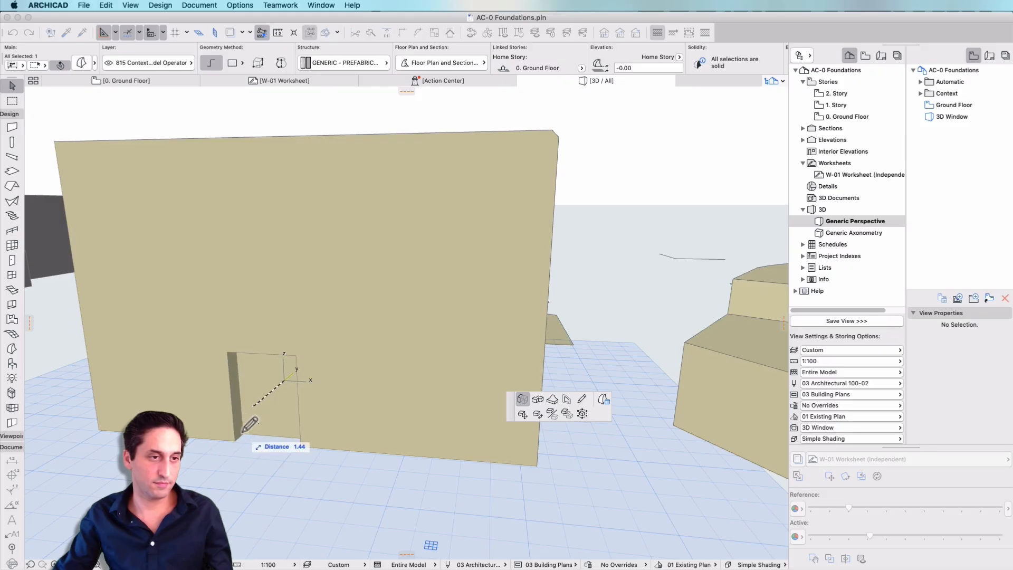
{"action": "left_click", "coordinate": [239, 436]}
{"action": "key", "text": "Escape"}
- Select all the grey extruded volumes in the middle cluster and show only that selection in 3D
{"action": "scroll", "coordinate": [468, 449], "scroll_direction": "down", "scroll_amount": 5}
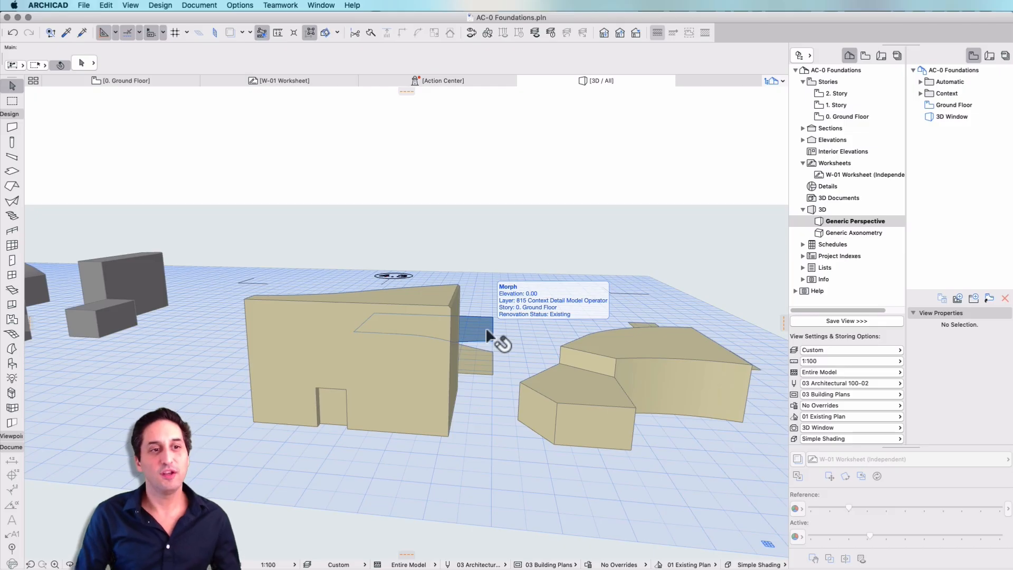
{"action": "scroll", "coordinate": [448, 371], "scroll_direction": "down", "scroll_amount": 10}
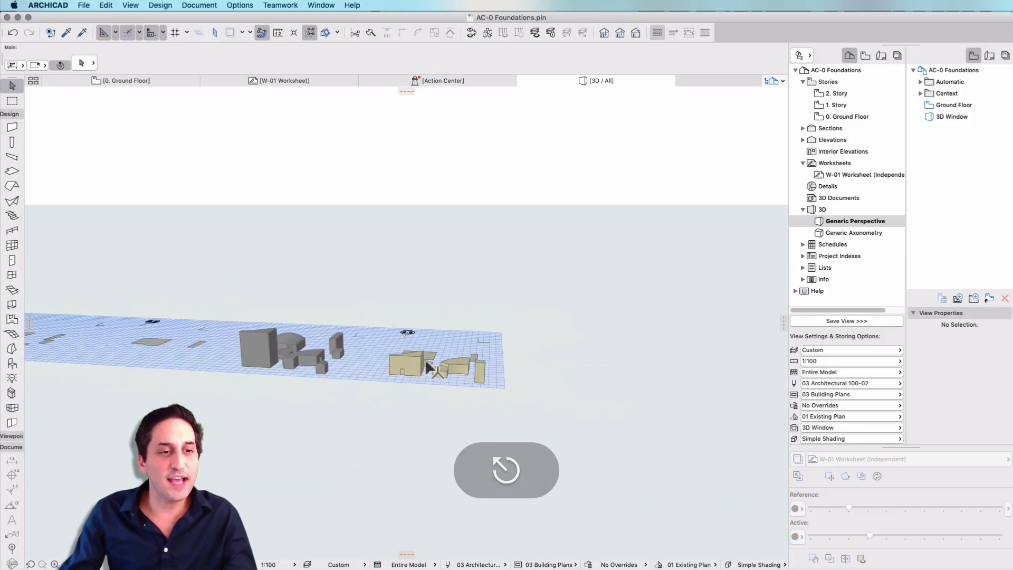
{"action": "scroll", "coordinate": [426, 359], "scroll_direction": "up", "scroll_amount": 5}
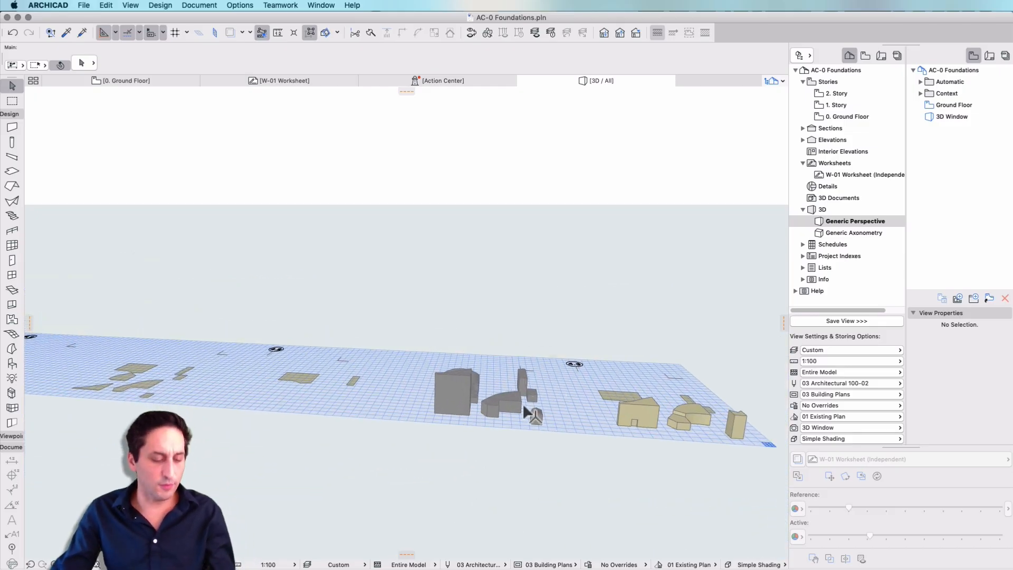
{"action": "middle_click_drag", "start_coordinate": [523, 406], "coordinate": [464, 346], "text": "shift"}
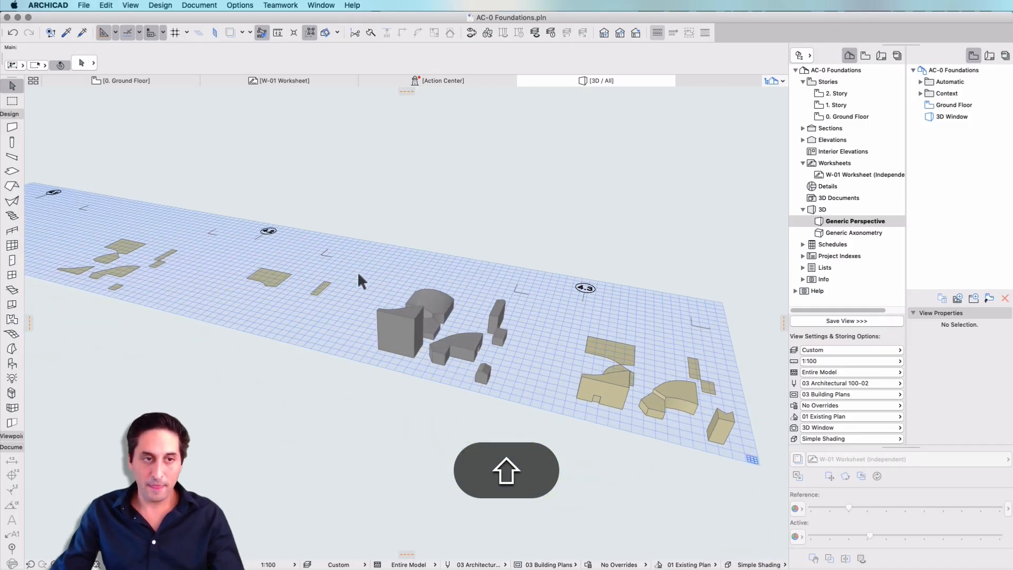
{"action": "left_click_drag", "start_coordinate": [356, 278], "coordinate": [511, 417]}
{"action": "key", "text": "F5"}
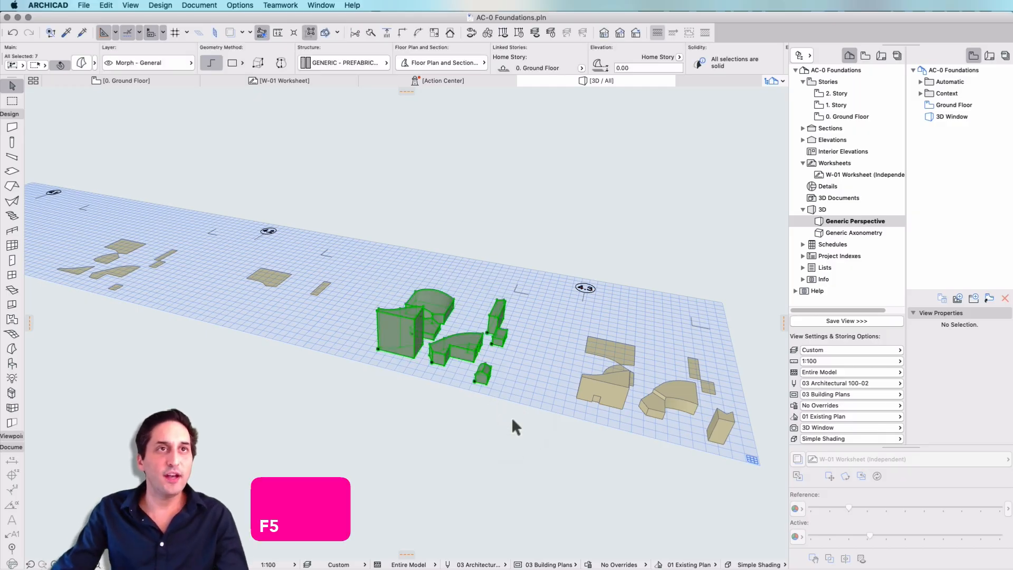
{"action": "right_click", "coordinate": [467, 341]}
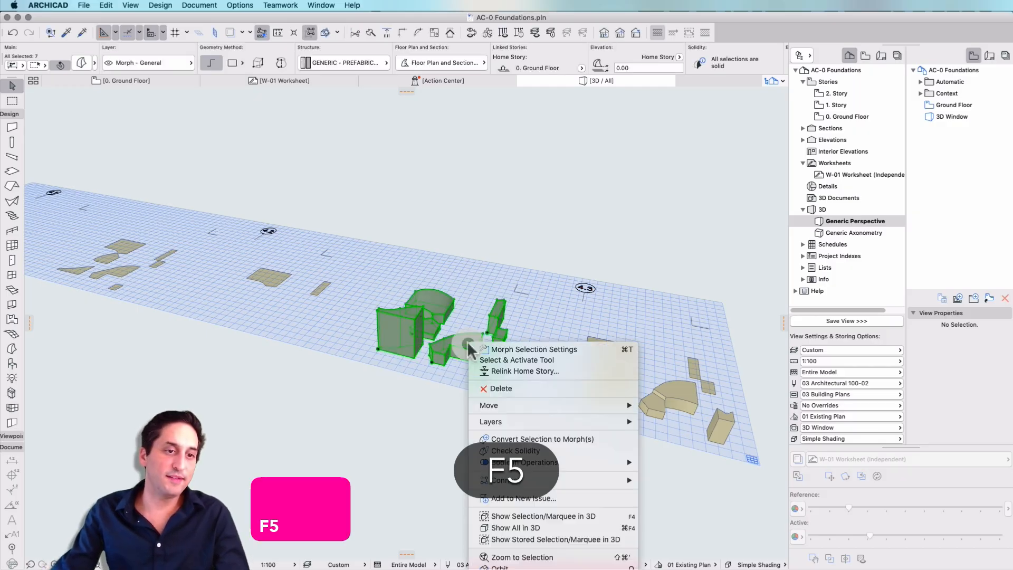
{"action": "left_click", "coordinate": [540, 517]}
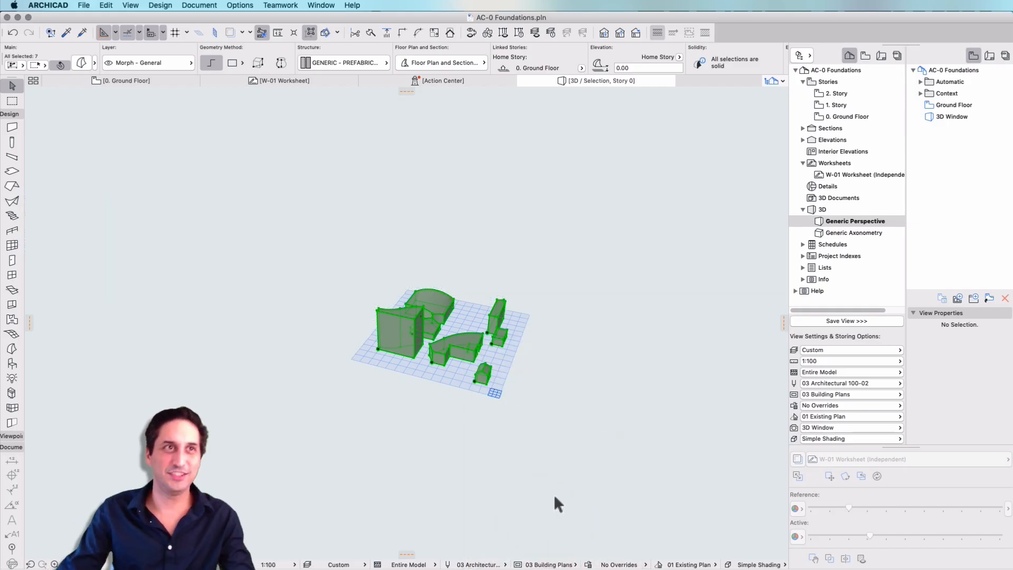
- Start saving the isolated volumes as a new file in StereoLithography File format, with the Desktop as the destination
{"action": "left_click", "coordinate": [92, 5]}
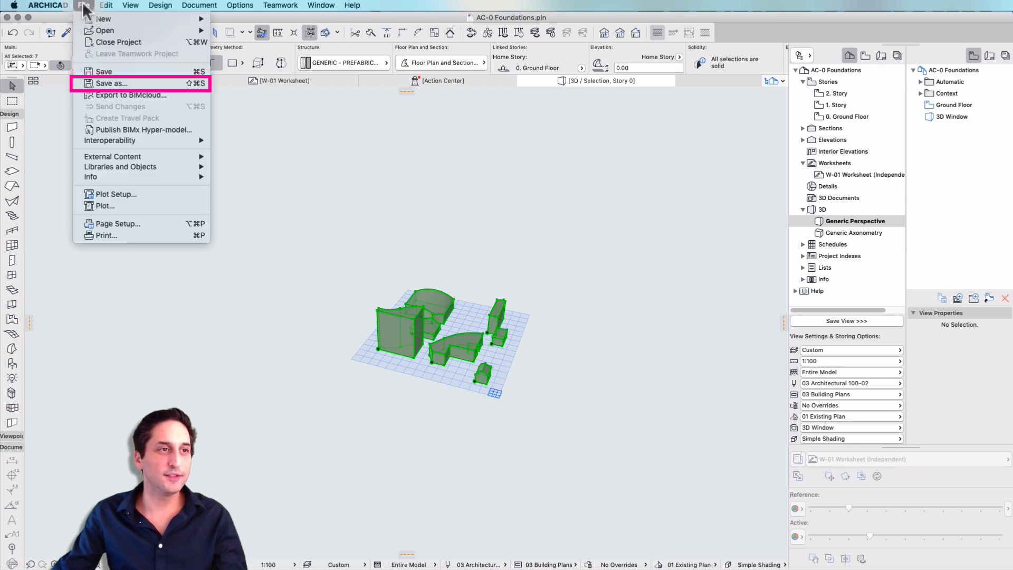
{"action": "left_click", "coordinate": [122, 83]}
{"action": "left_click", "coordinate": [856, 279]}
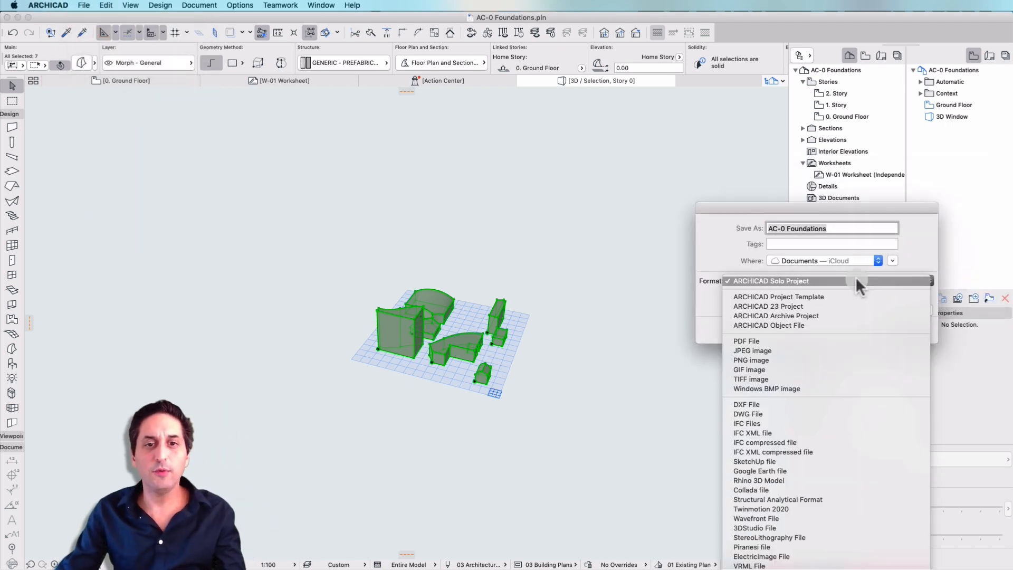
{"action": "left_click_drag", "start_coordinate": [879, 205], "coordinate": [712, 105]}
{"action": "left_click", "coordinate": [713, 183]}
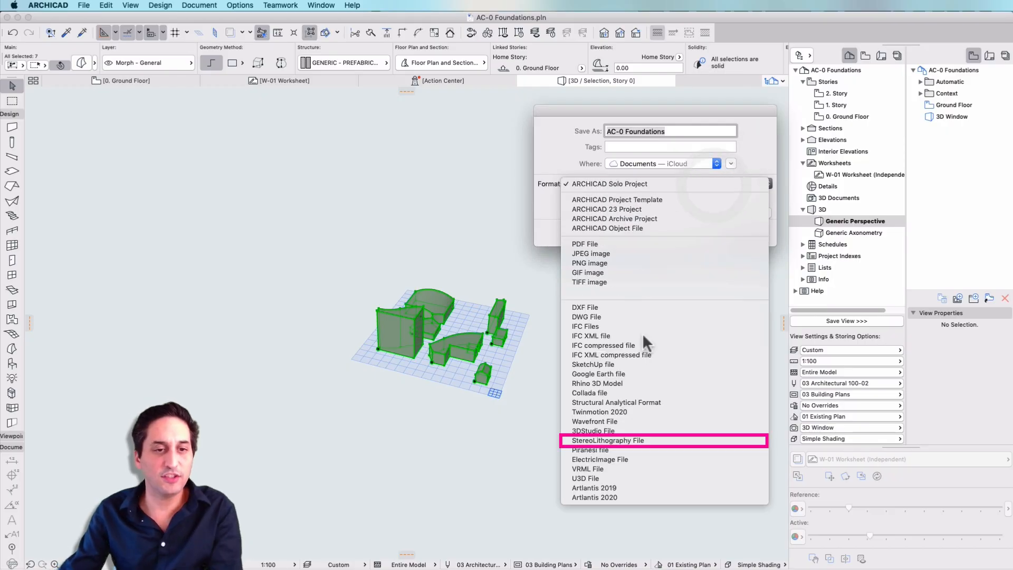
{"action": "left_click", "coordinate": [652, 441]}
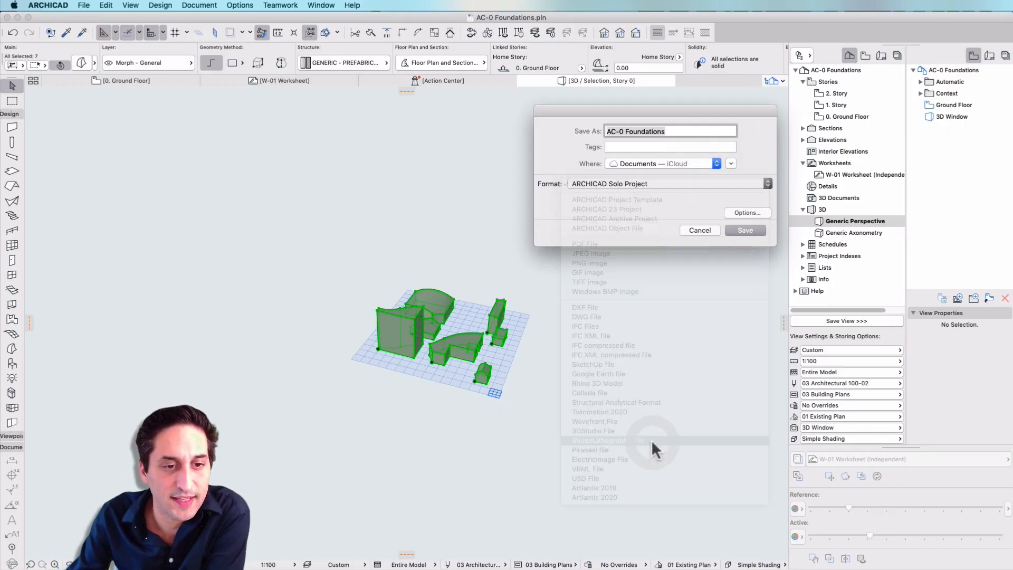
{"action": "left_click", "coordinate": [689, 163]}
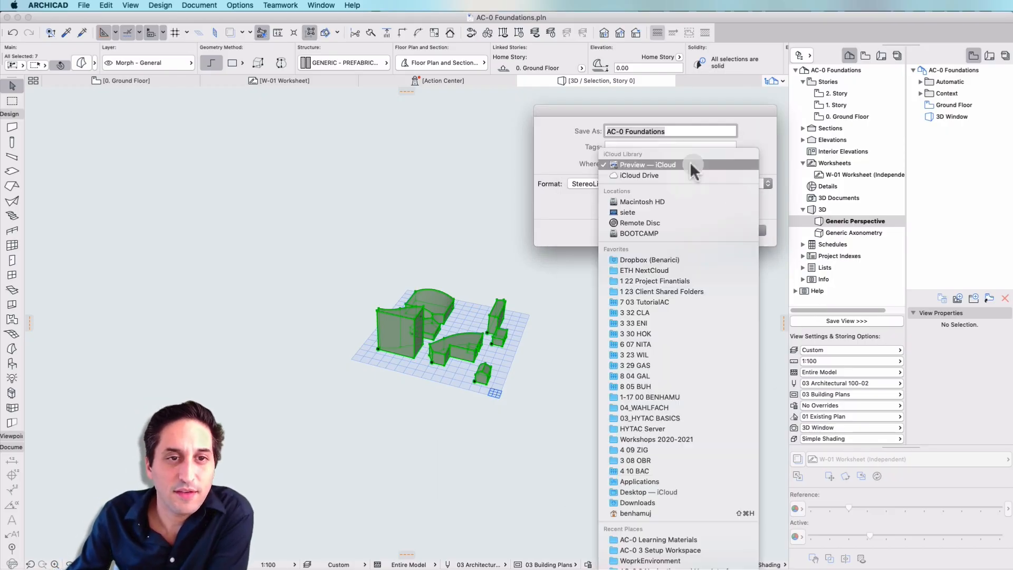
{"action": "left_click", "coordinate": [683, 491]}
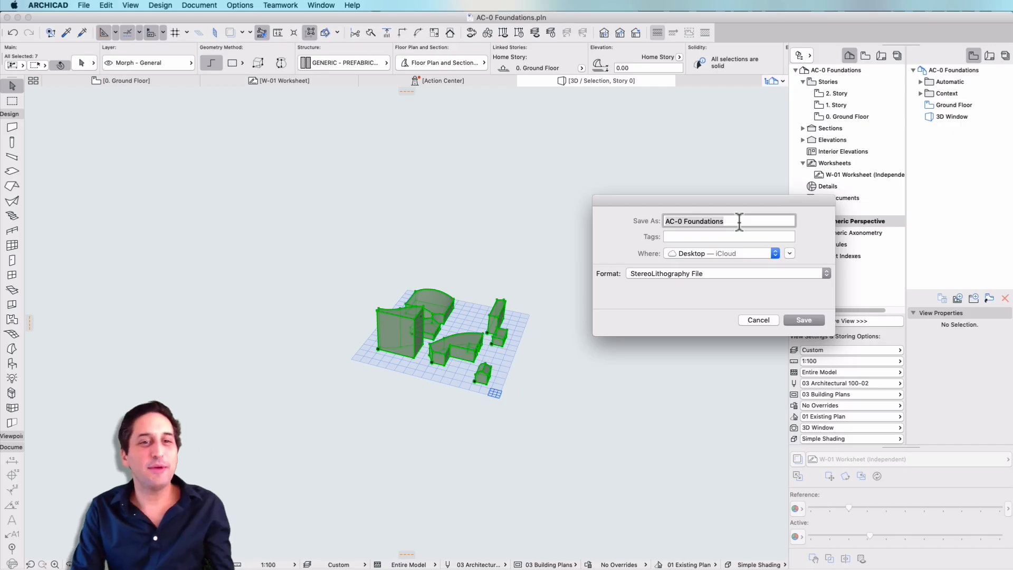
- Name the export 20211020_HandSketch_1000 and save it
{"action": "type", "text": "2021"}
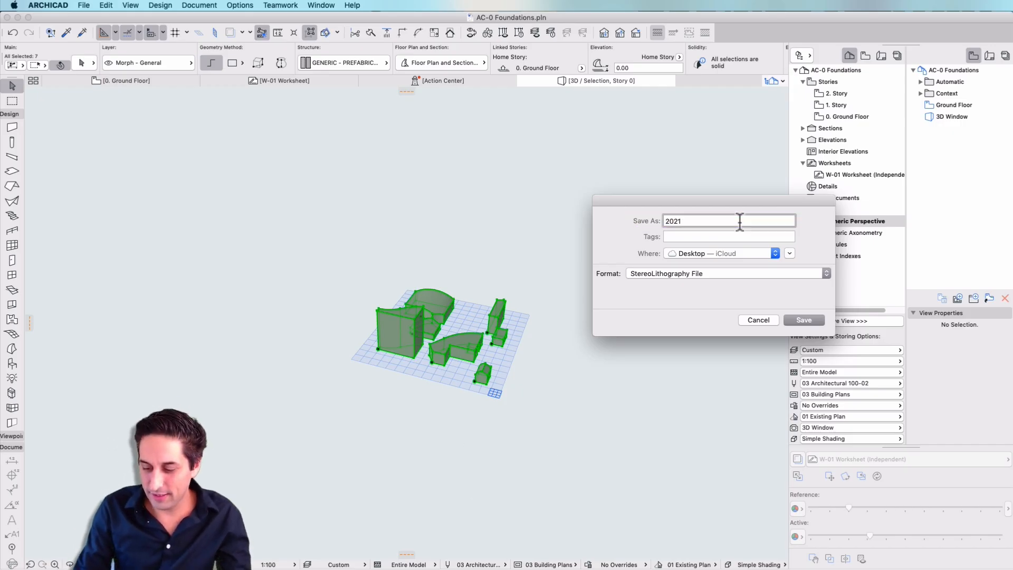
{"action": "type", "text": "10"}
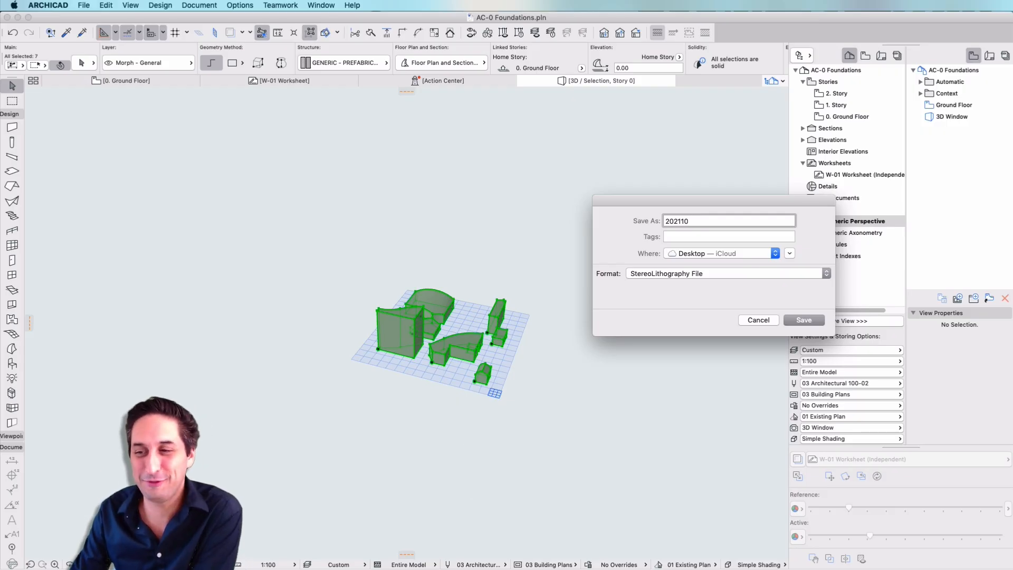
{"action": "type", "text": "20_"}
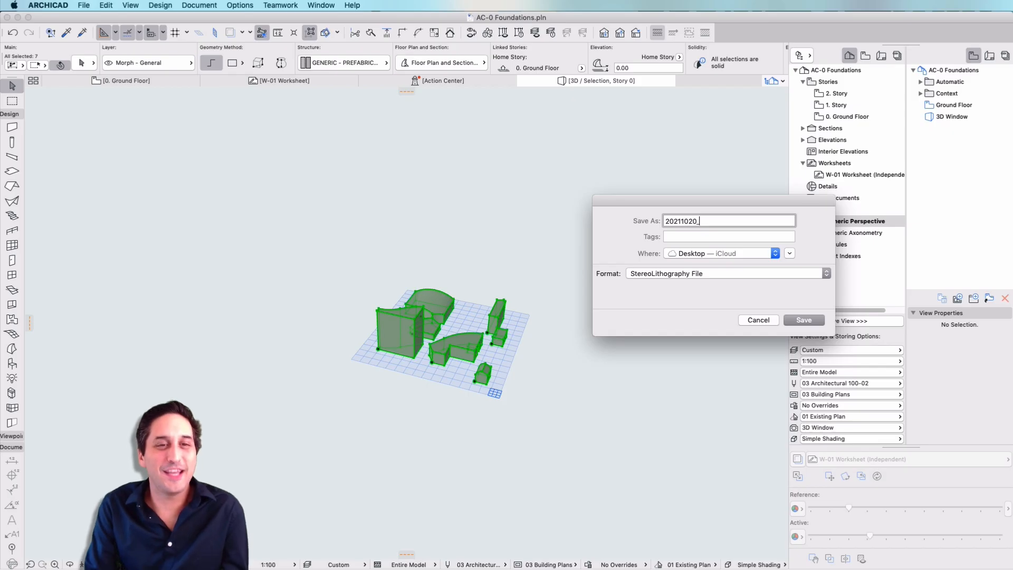
{"action": "type", "text": "HandSke"}
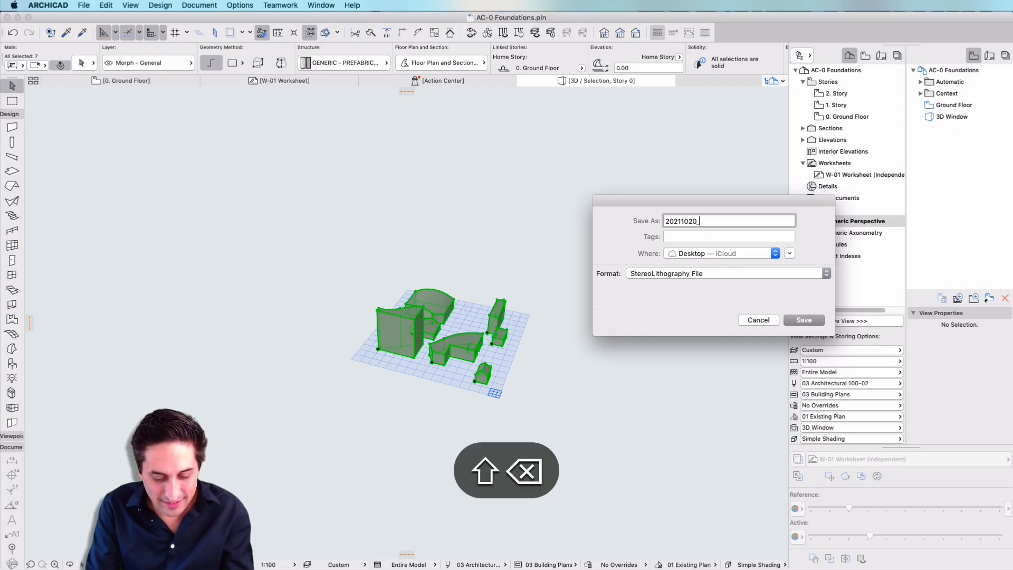
{"action": "type", "text": "tch_1000"}
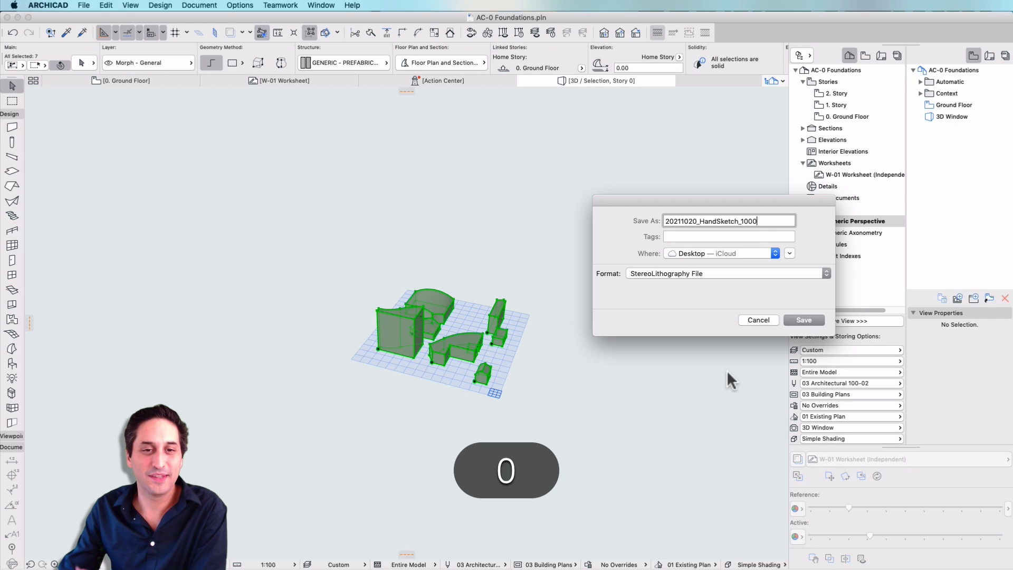
{"action": "left_click", "coordinate": [809, 318]}
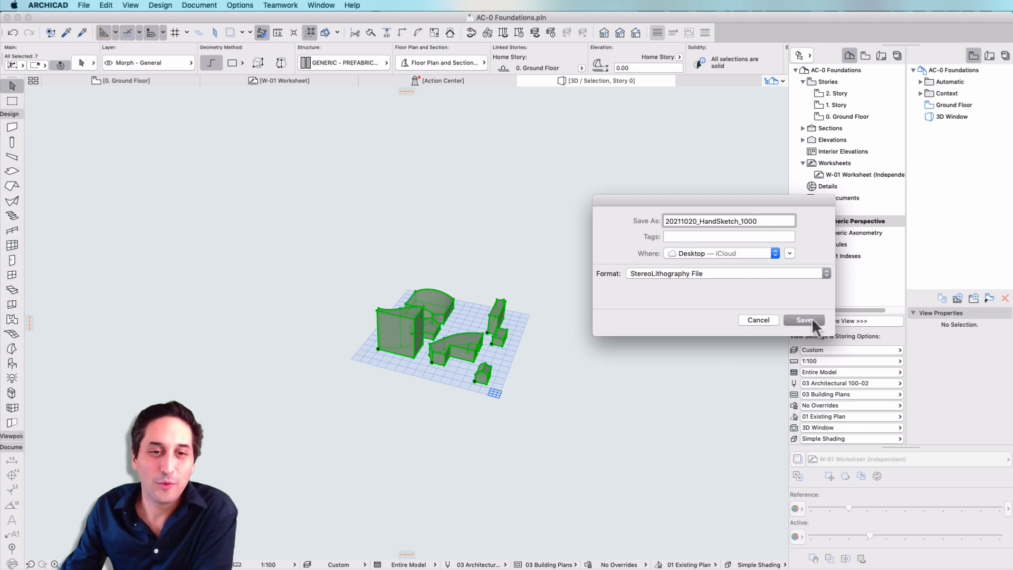
{"action": "left_click", "coordinate": [674, 359]}
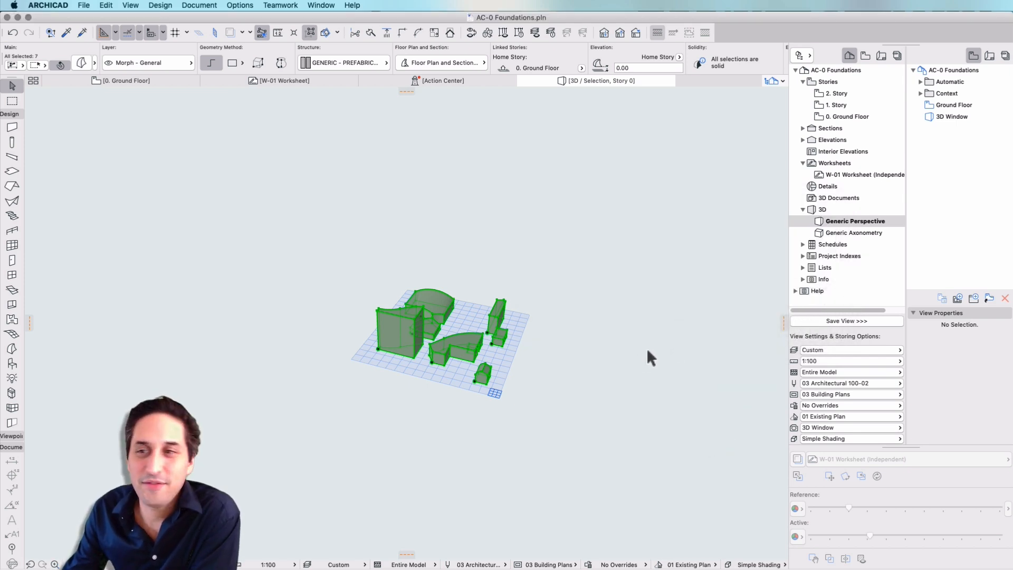
- Switch to Finder, preview 20211020_HandSketch_1000.stl and inspect the exported volumes from different angles
{"action": "key", "text": "space"}
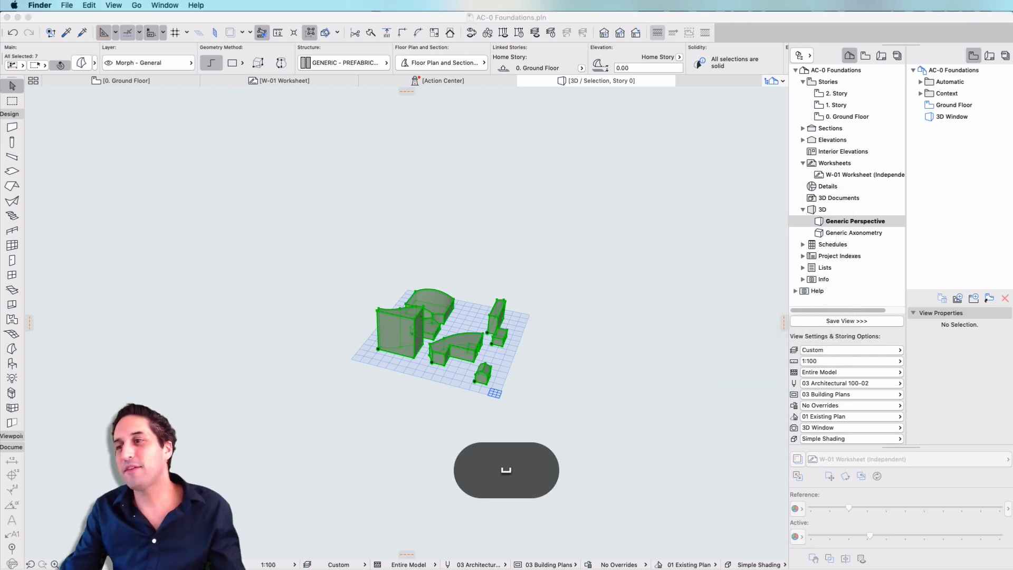
{"action": "left_click_drag", "start_coordinate": [556, 131], "coordinate": [408, 133]}
{"action": "left_click_drag", "start_coordinate": [461, 273], "coordinate": [426, 269]}
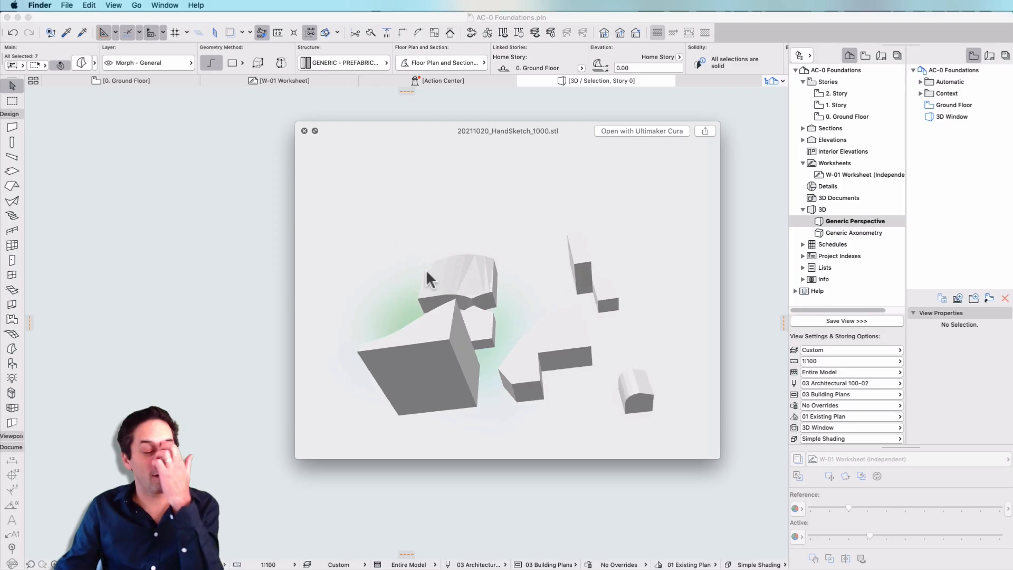